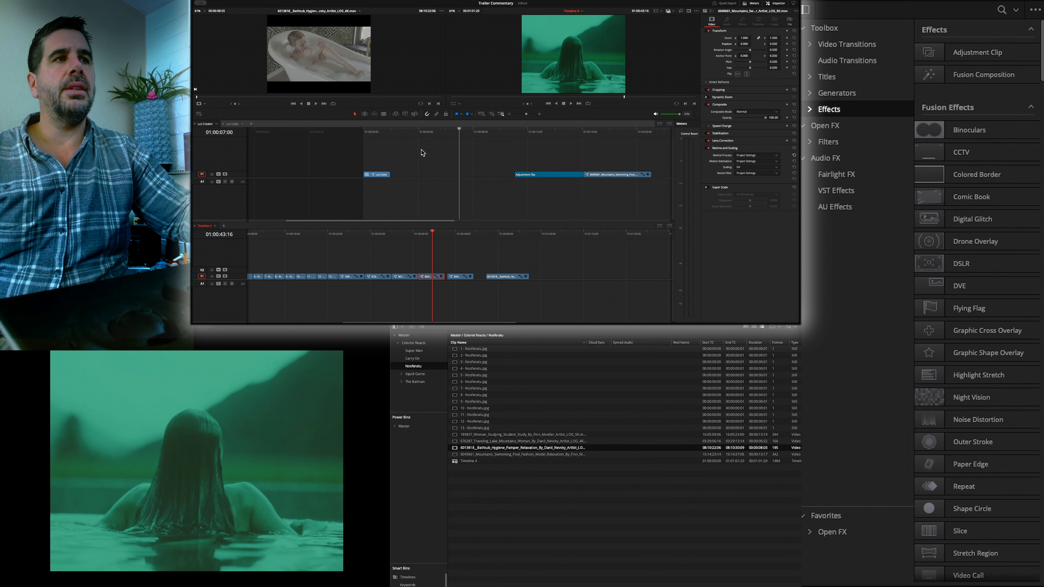
# - Compare the Lut Cube and Lut Creator timelines and leave the Lut Cube timeline open
pyautogui.click(231, 124)
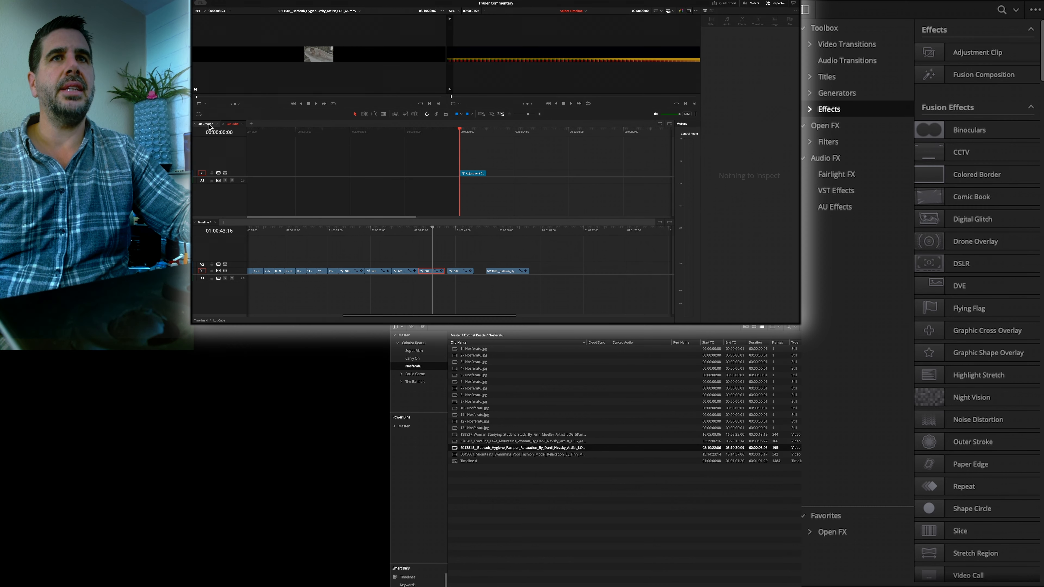
pyautogui.click(207, 124)
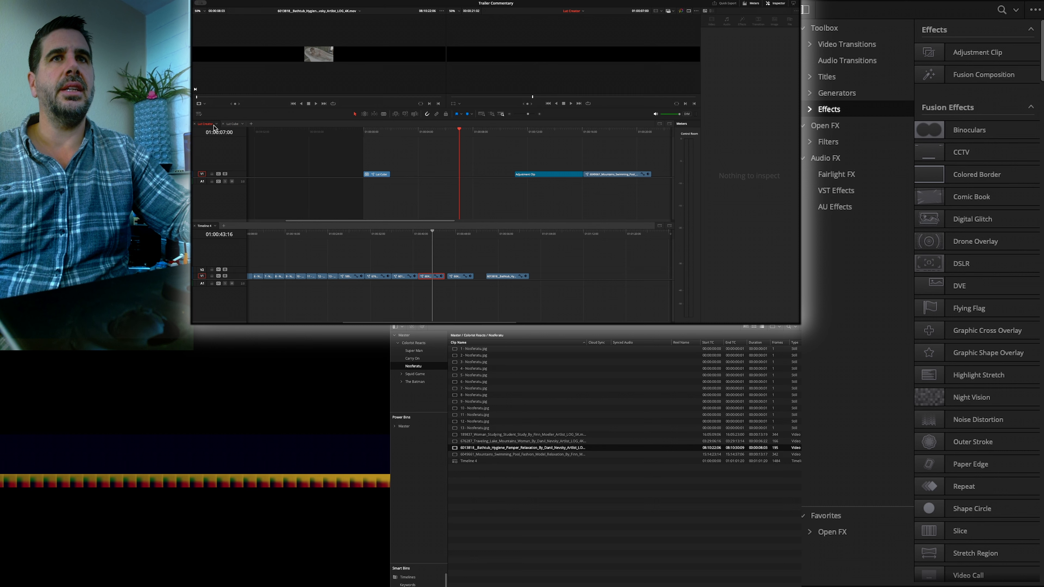
pyautogui.click(231, 126)
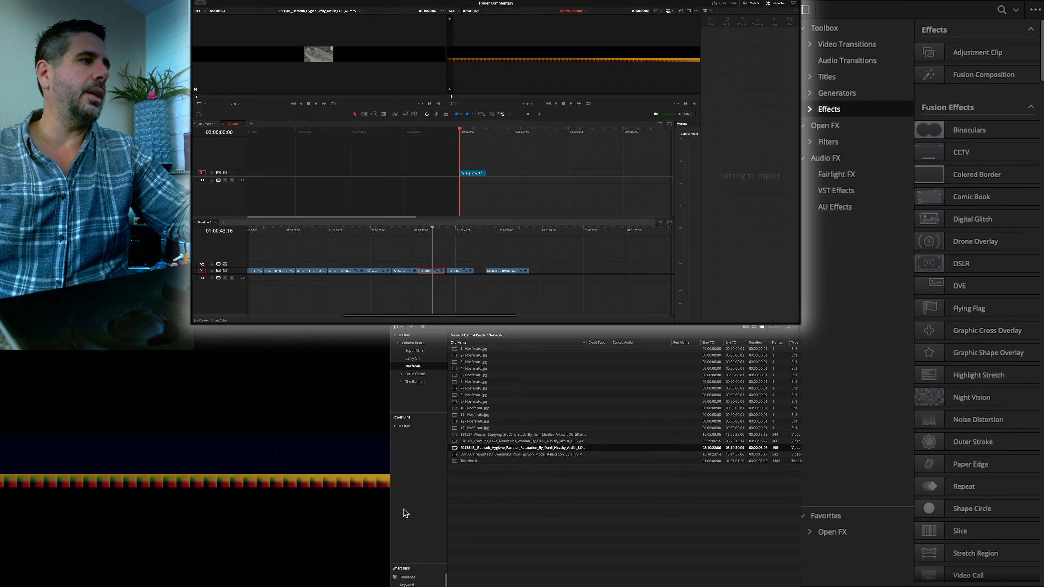
# - Find the Lut Creator timeline in the Timelines smart bin and check the resolution in its timeline settings
pyautogui.click(405, 577)
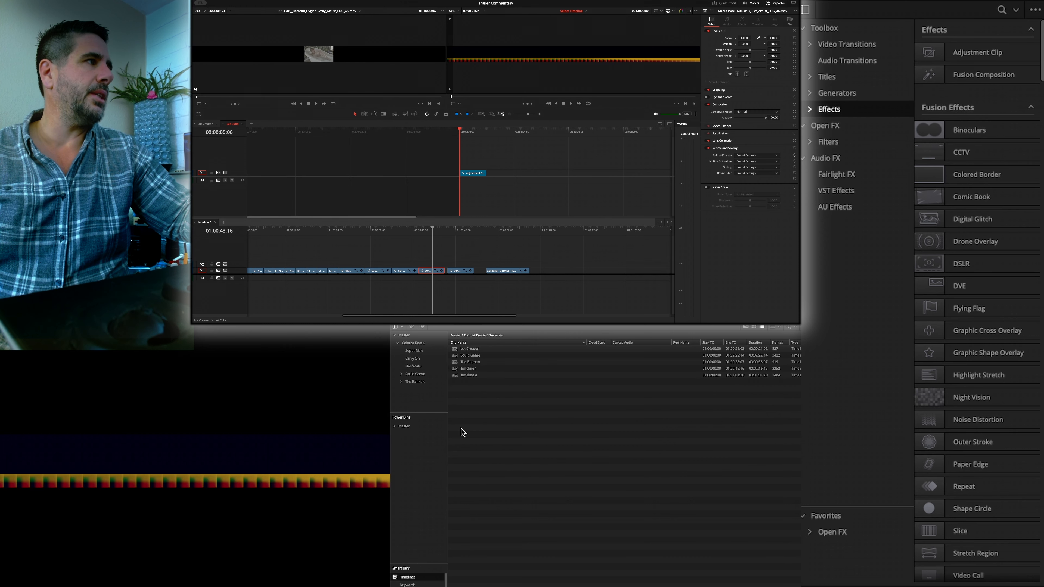
pyautogui.rightClick(469, 350)
pyautogui.moveTo(513, 353)
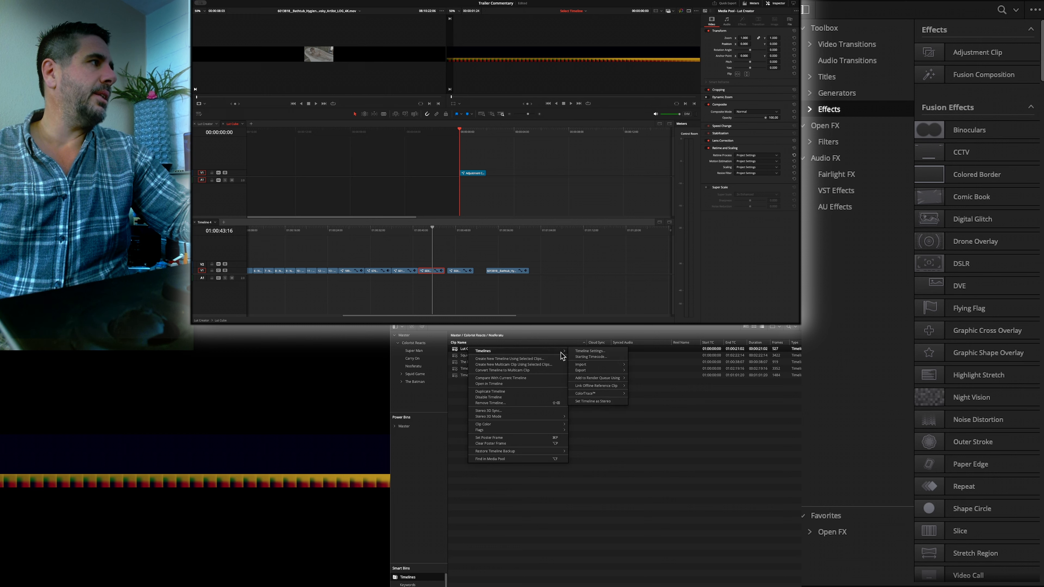
pyautogui.click(587, 351)
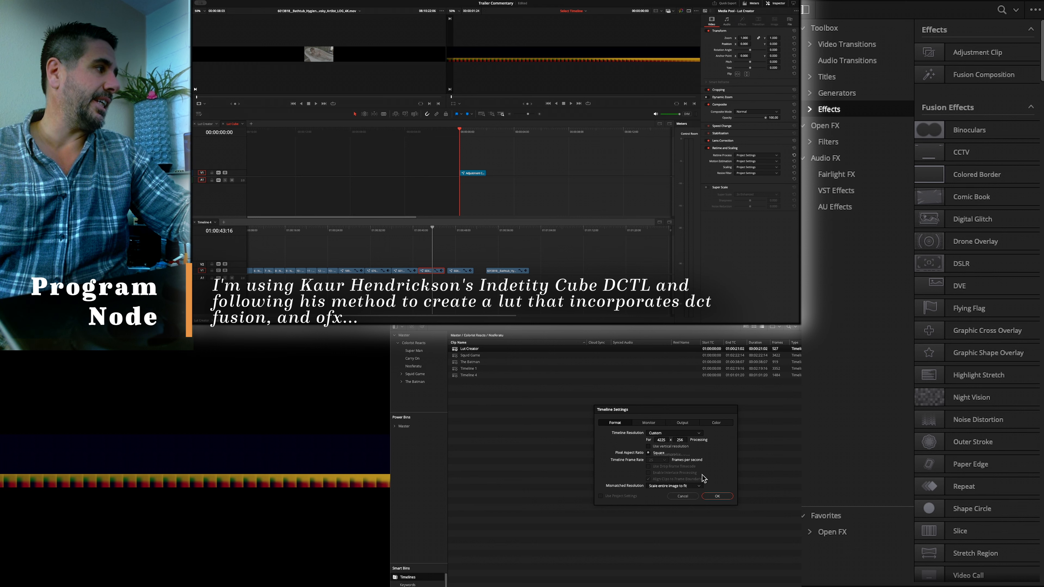
pyautogui.click(717, 496)
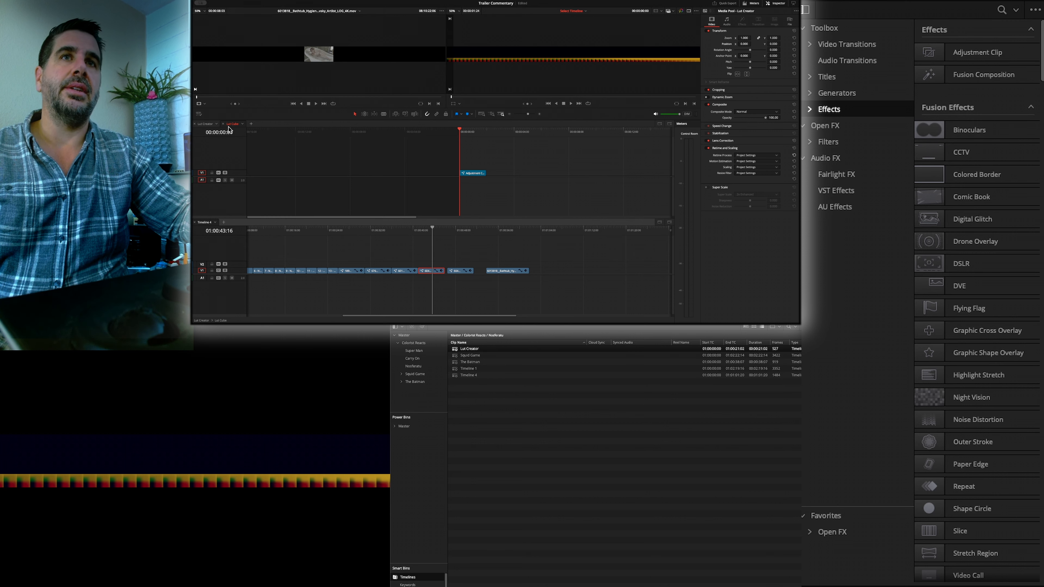
# - View the Lut Cube clip in the Lut Creator timeline and return to the Lut Cube timeline
pyautogui.click(210, 125)
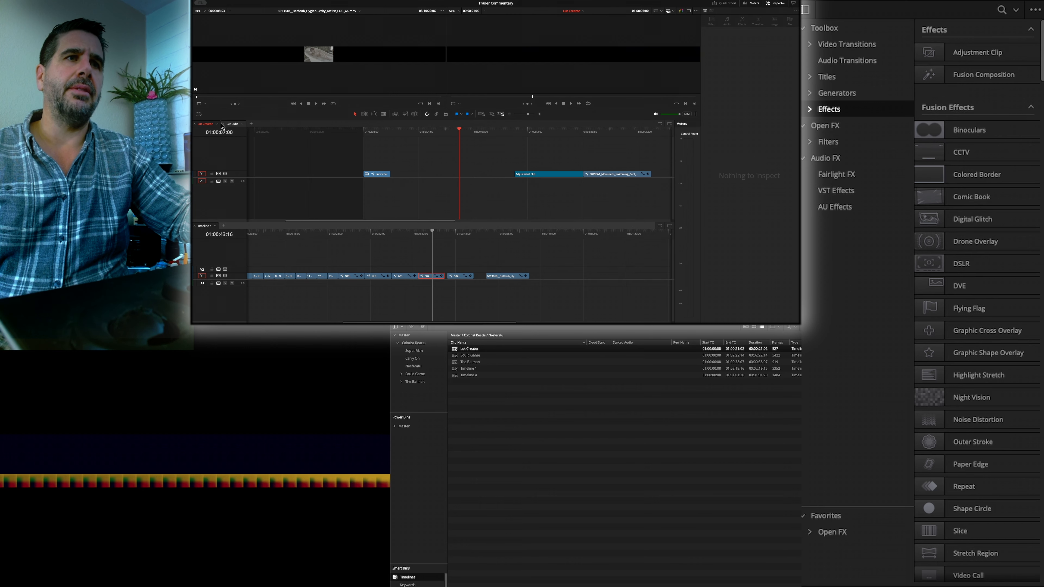
pyautogui.moveTo(430, 132); pyautogui.dragTo(505, 139)
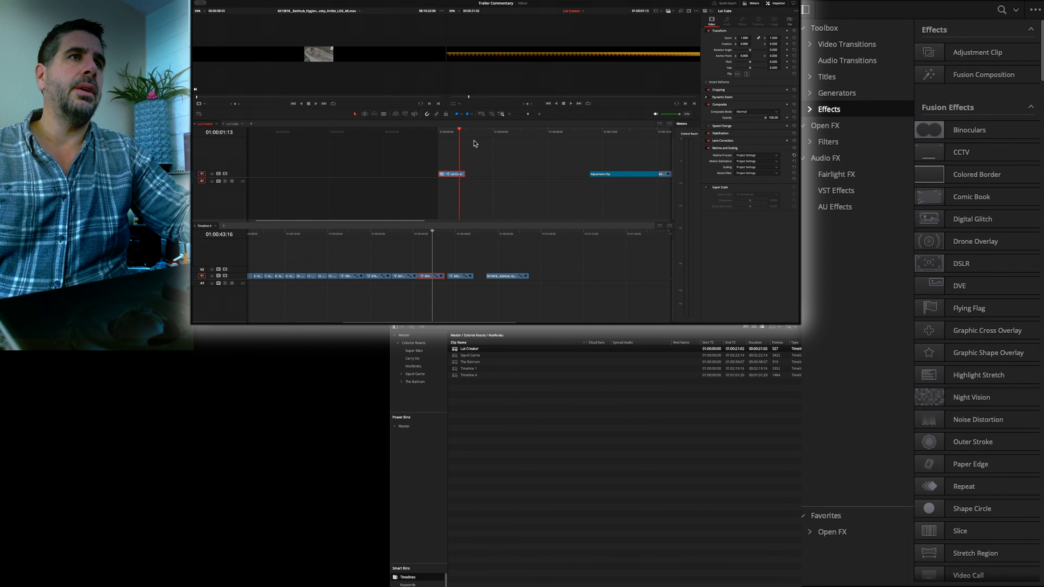
pyautogui.rightClick(448, 175)
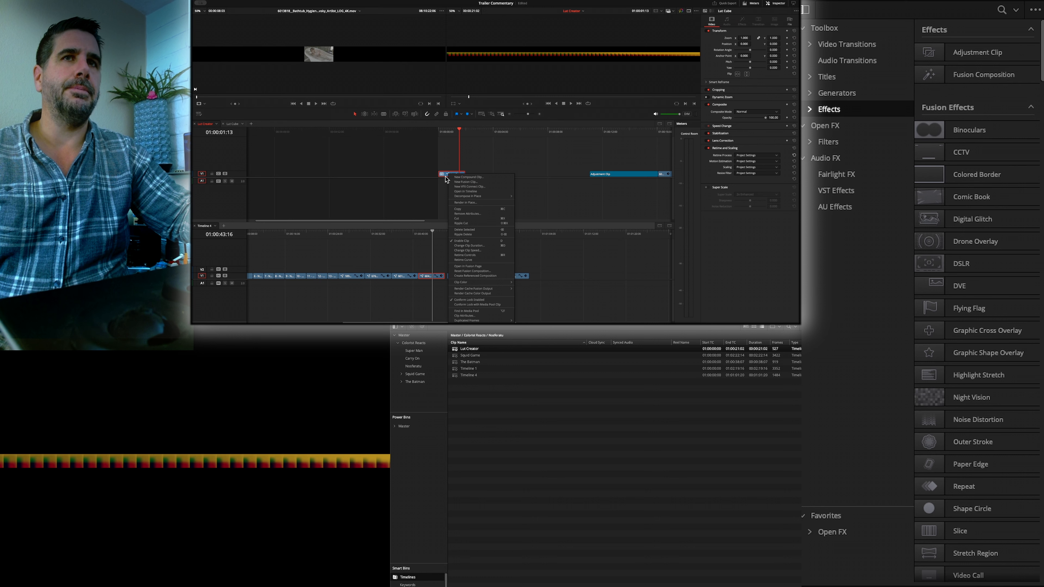
pyautogui.click(231, 127)
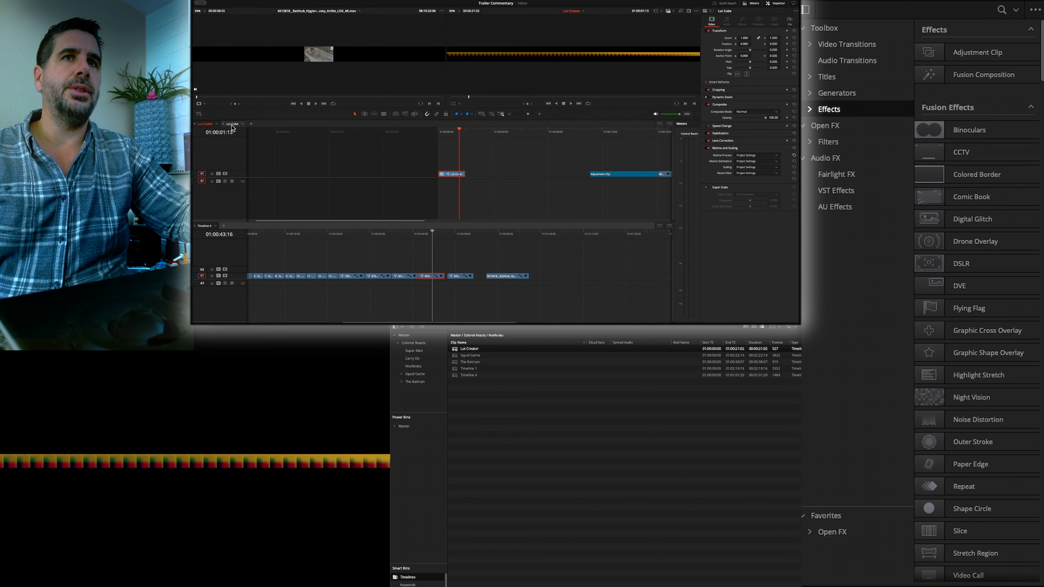
pyautogui.click(229, 125)
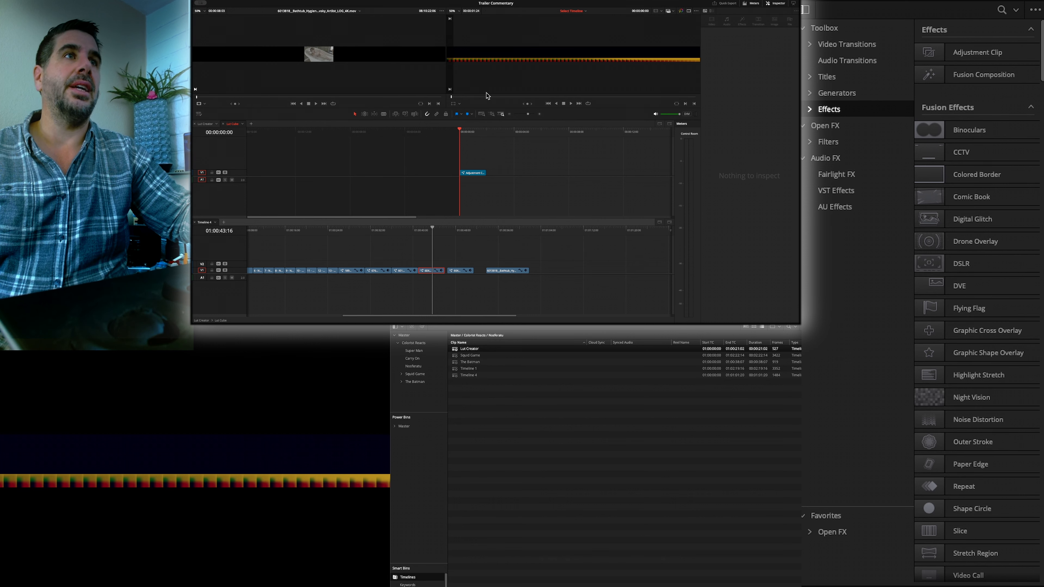
# - Apply the green still 1.17.2's grade to the adjustment clip on the Color page, and replace it with the pink still's grade
pyautogui.click(475, 173)
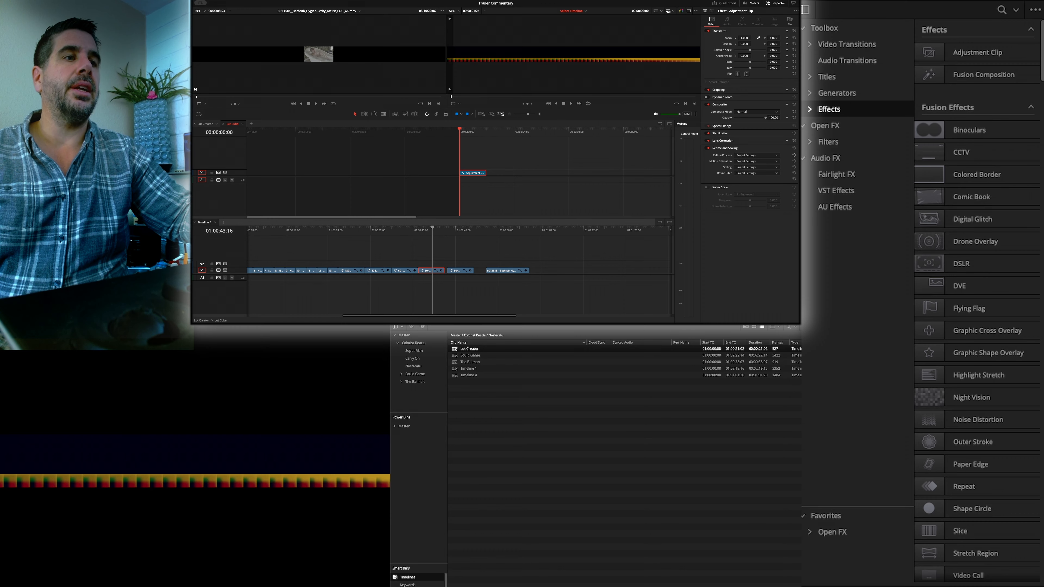
pyautogui.hotkey('shift', '6')
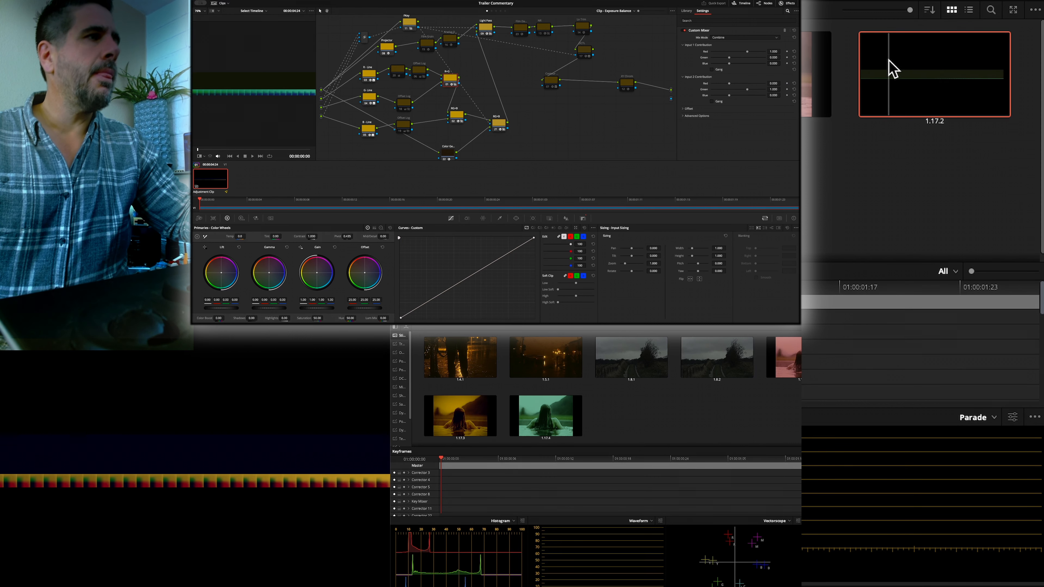
pyautogui.rightClick(889, 61)
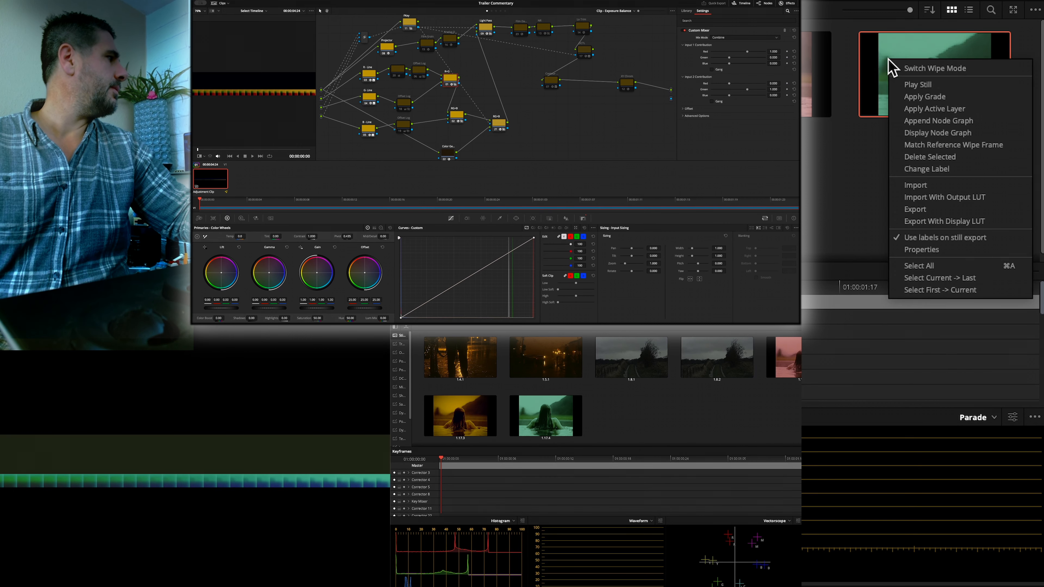
pyautogui.click(903, 98)
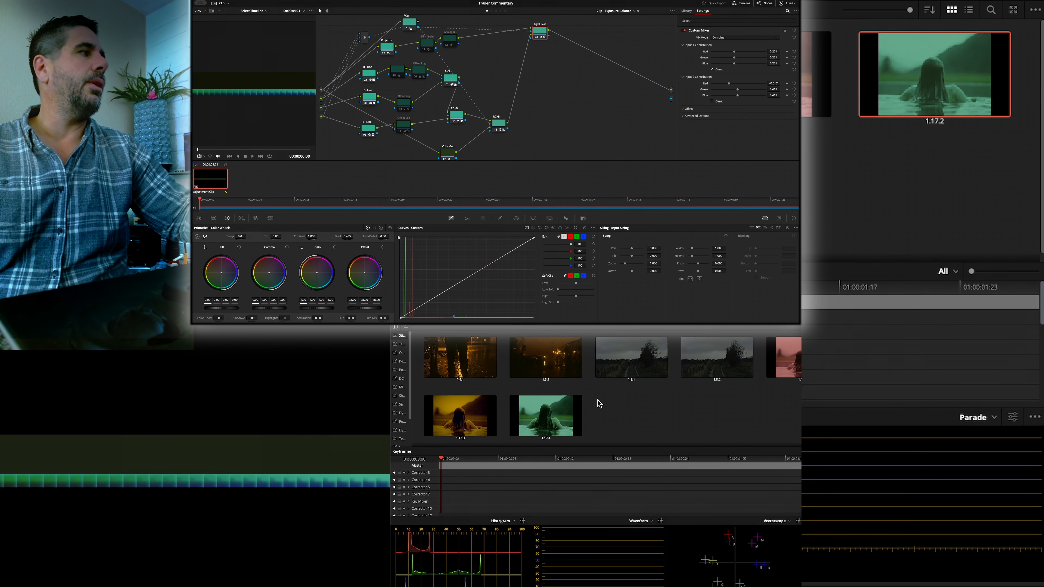
pyautogui.rightClick(782, 358)
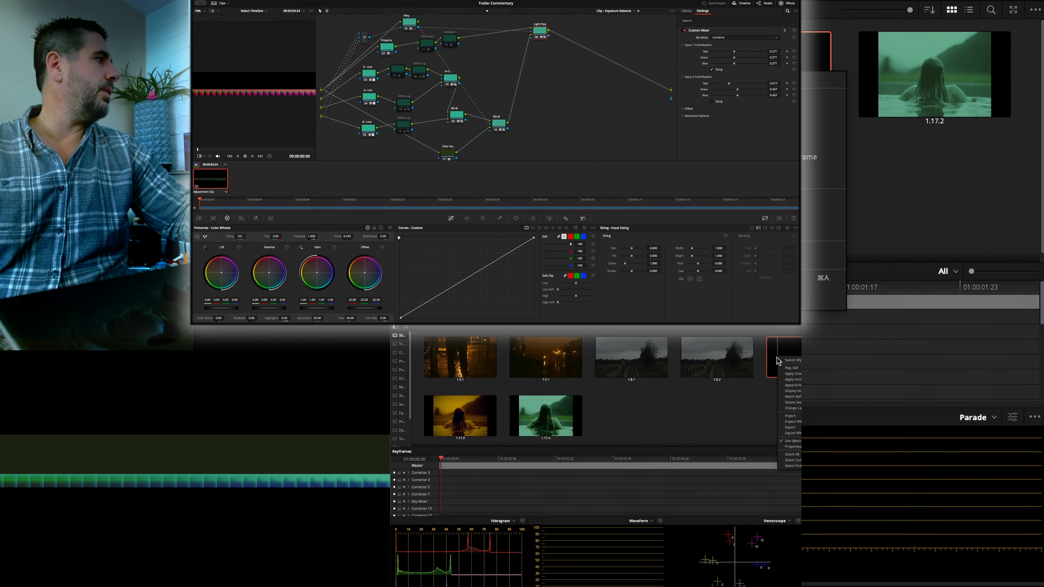
pyautogui.click(789, 375)
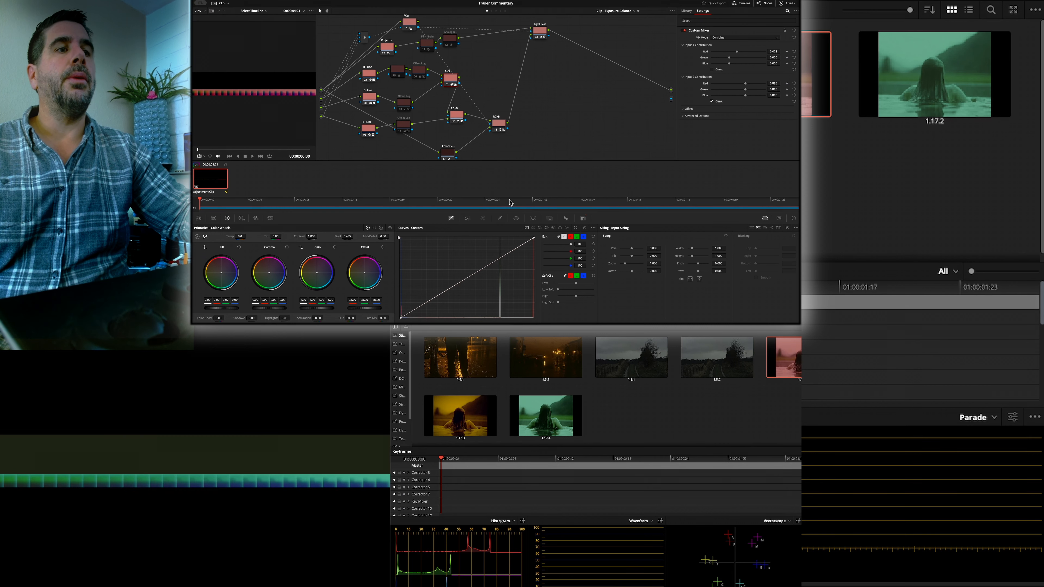
# - Open the adjustment clip on the Fusion page and load a saved Fusion layout preset
pyautogui.click(497, 329)
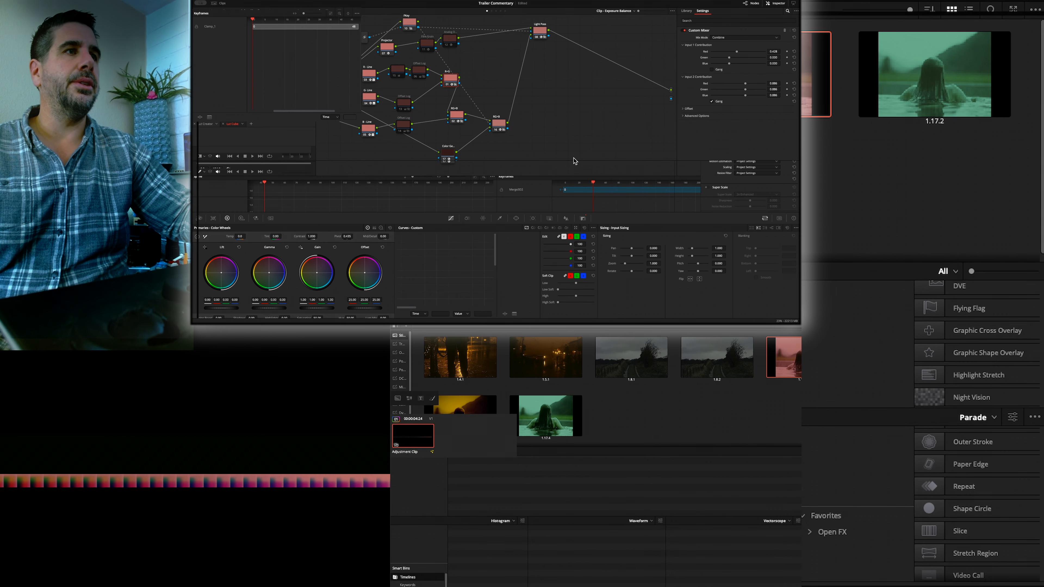
pyautogui.click(388, 1)
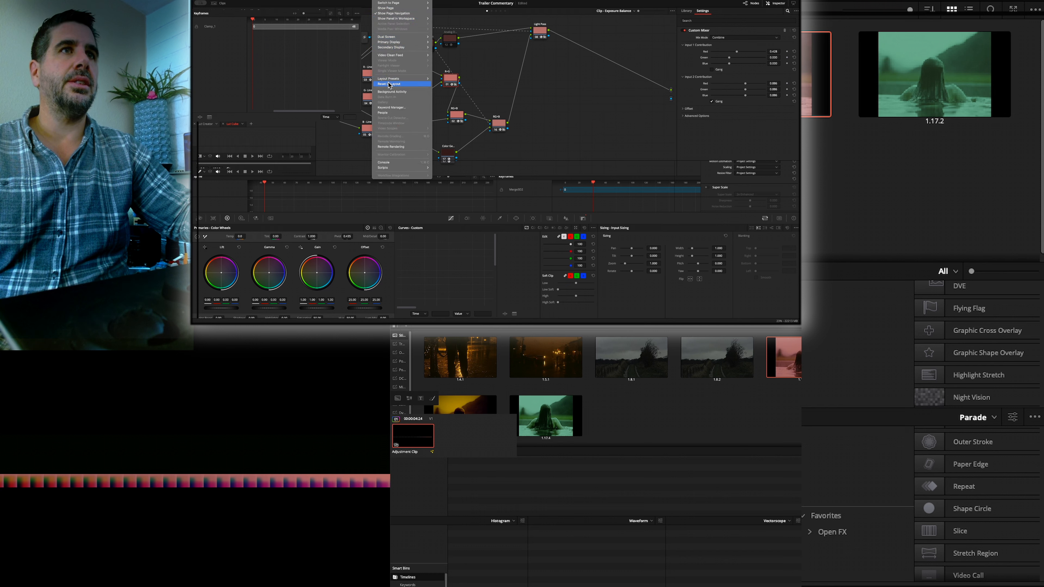
pyautogui.moveTo(402, 78)
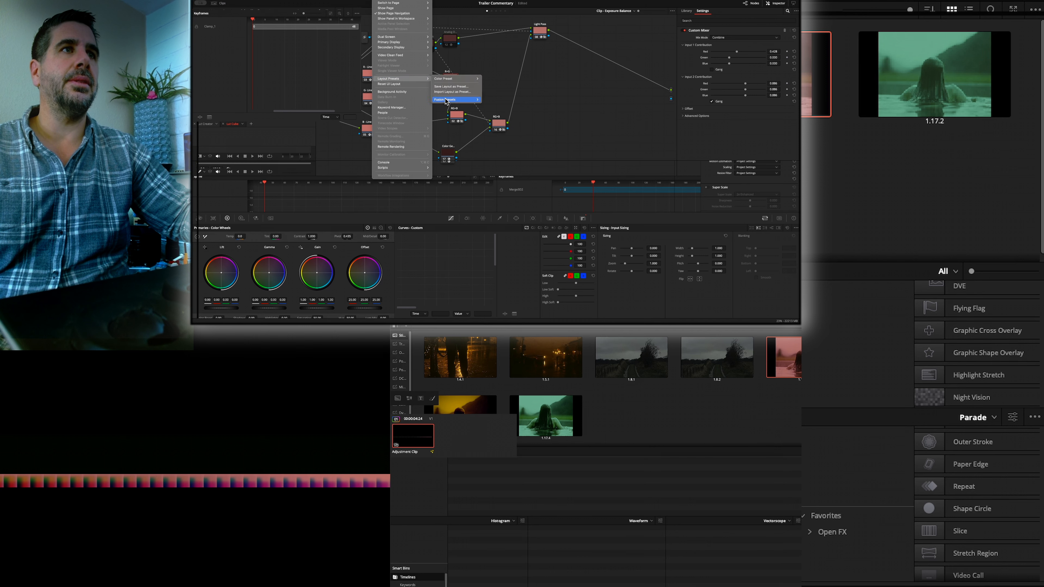
pyautogui.click(489, 110)
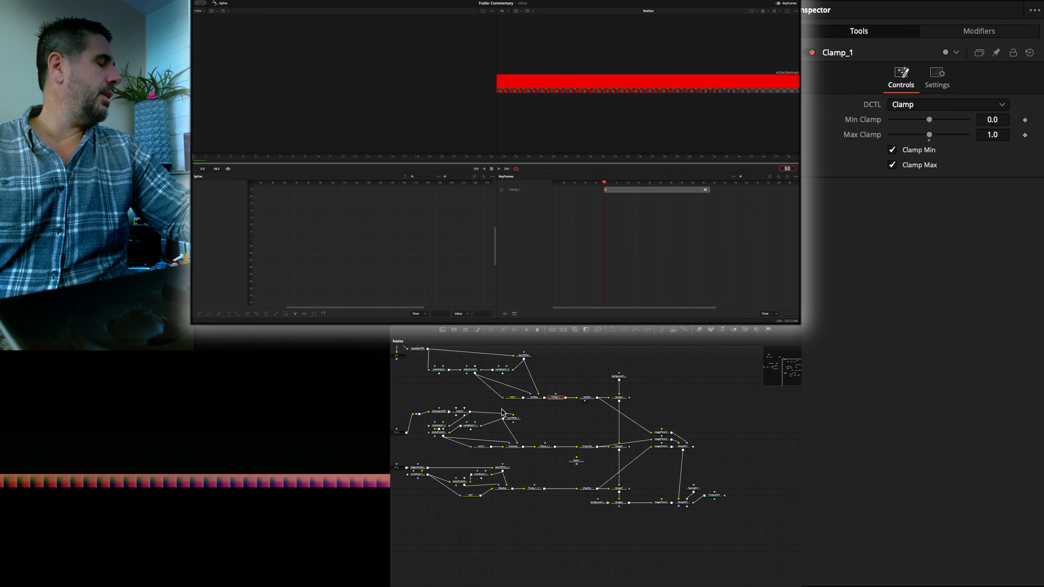
# - Examine the adjustment clip's Fusion node tree back to its source branches and select the uppermost node there
pyautogui.scroll(5, 533, 531)
pyautogui.hscroll(-10, 533, 531)
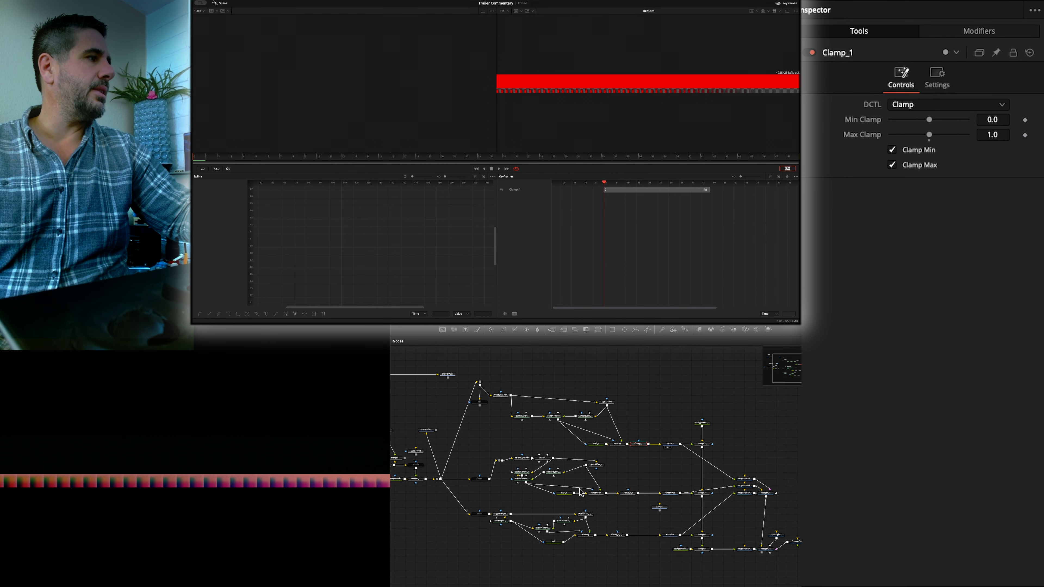
pyautogui.hscroll(-2, 591, 504)
pyautogui.scroll(1, 592, 504)
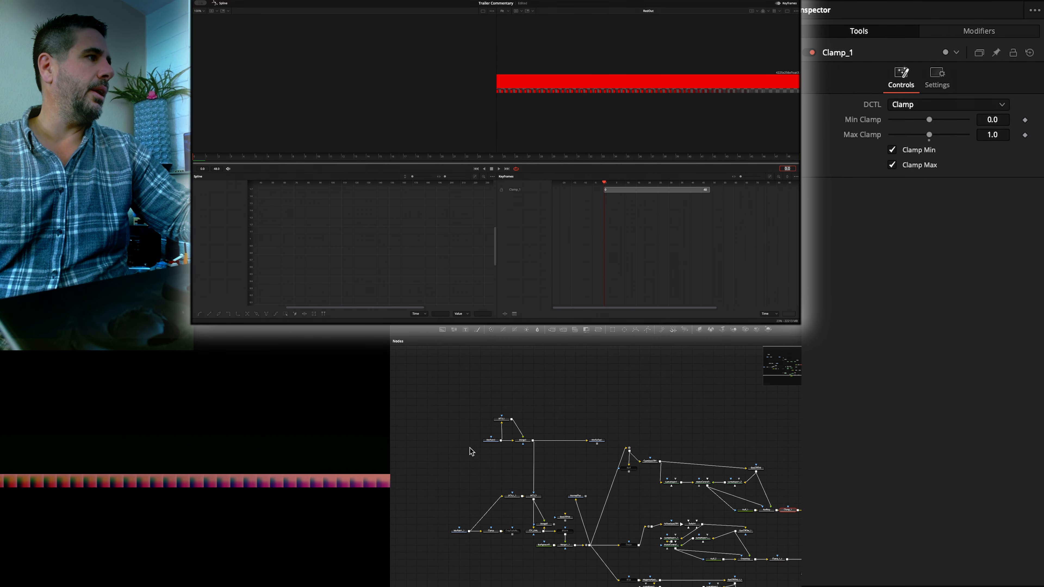
pyautogui.click(502, 419)
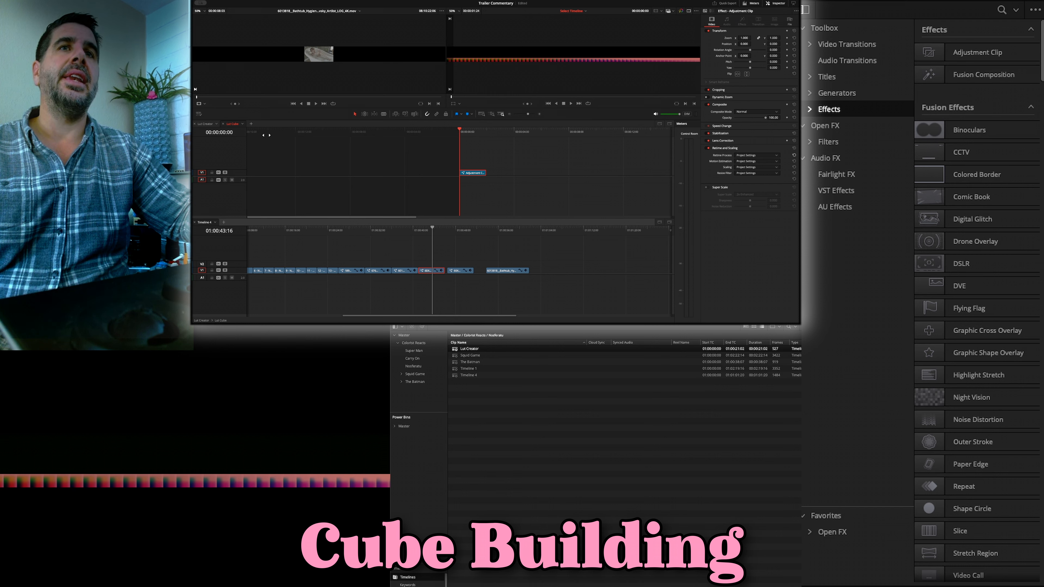
# - Switch to the Lut Creator timeline and open its Lut Cube clip on the Fusion page
pyautogui.click(205, 123)
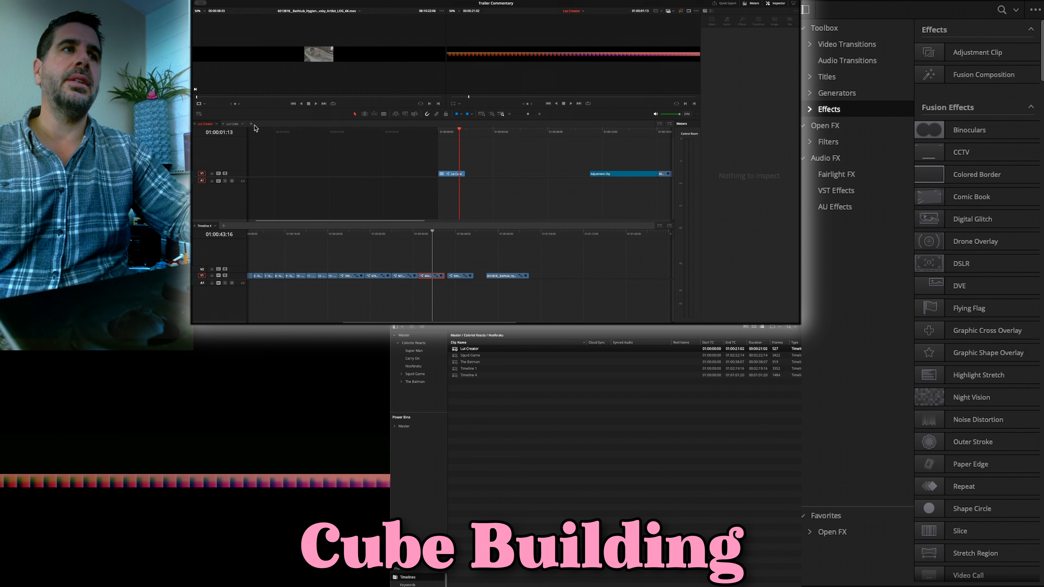
pyautogui.rightClick(447, 176)
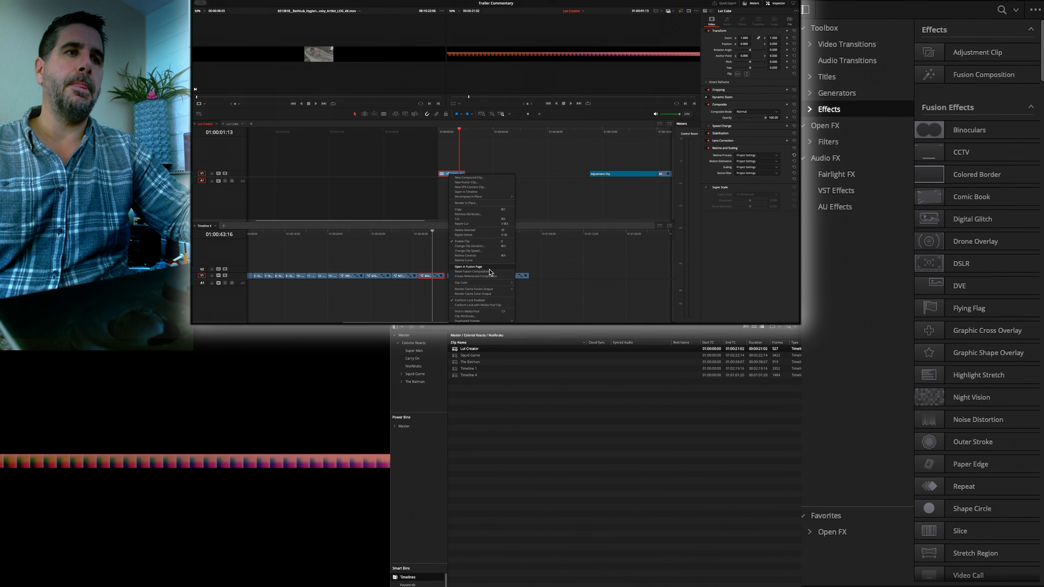
pyautogui.click(505, 268)
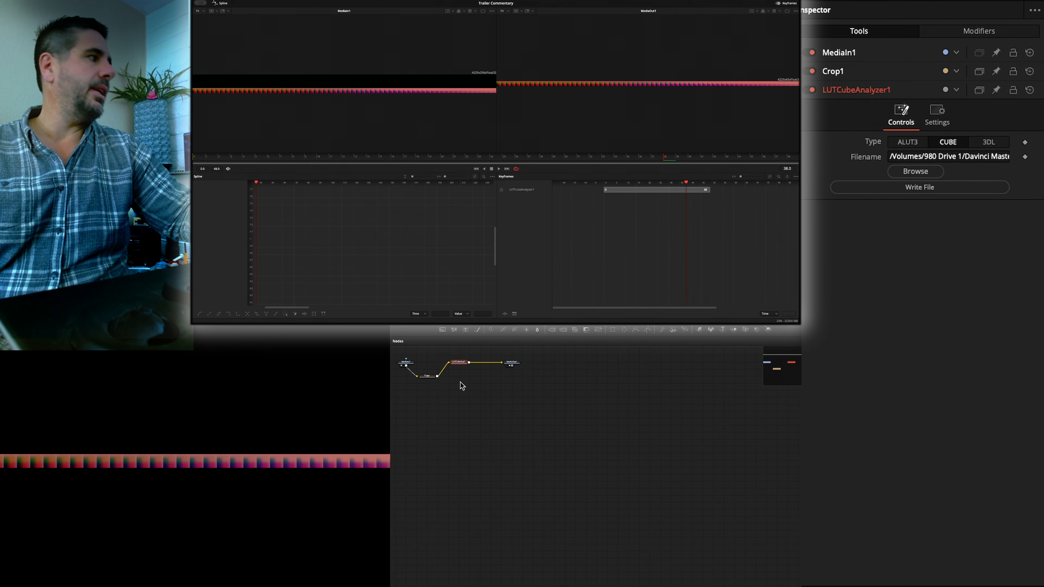
# - Rearrange the node graph so Crop1 sits above the line between MediaIn1 and LUTCubeAnalyzer1
pyautogui.moveTo(467, 386); pyautogui.dragTo(605, 476)
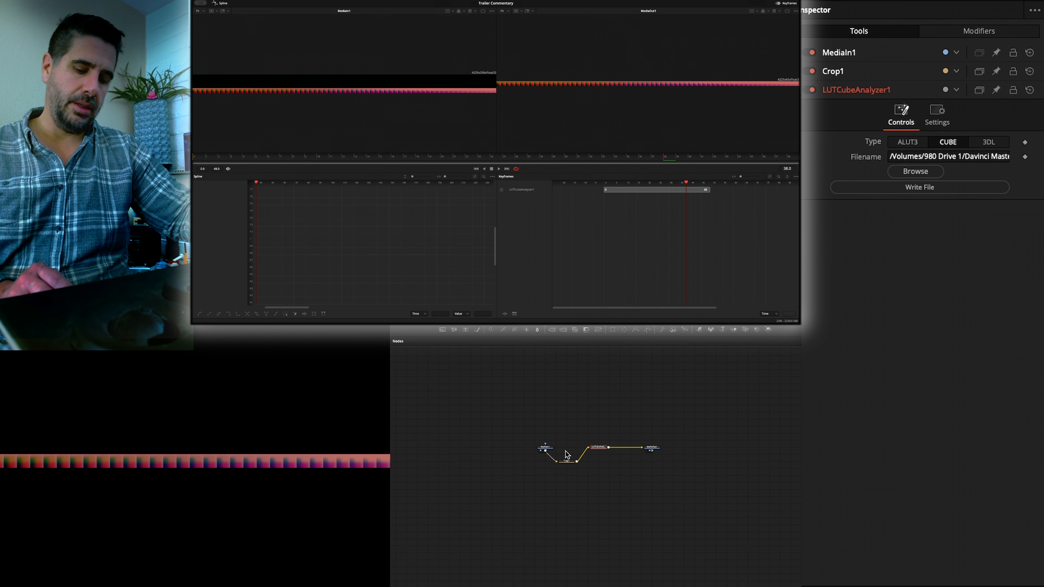
pyautogui.scroll(3, 574, 455)
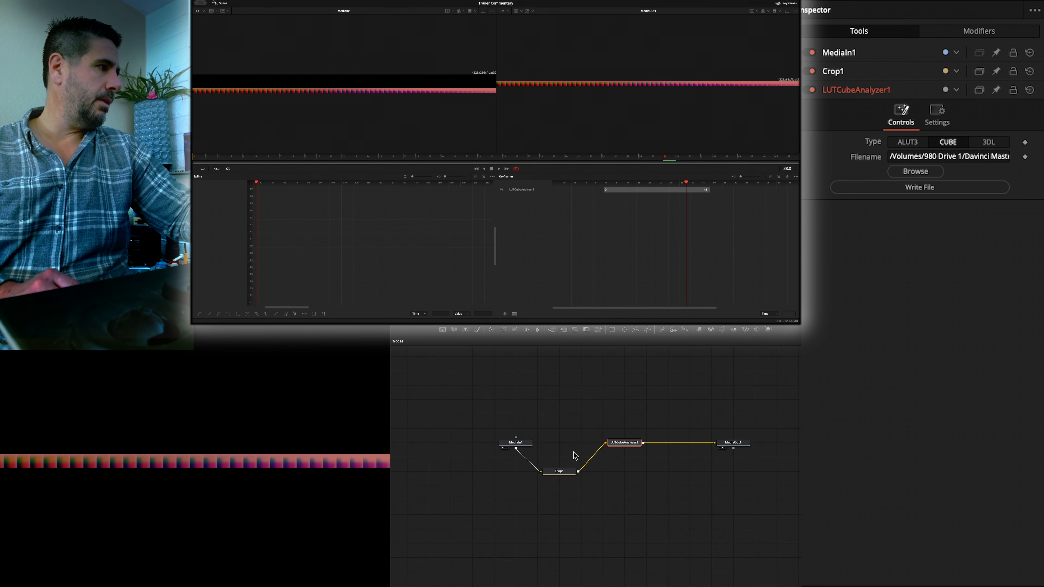
pyautogui.moveTo(563, 471); pyautogui.dragTo(586, 427)
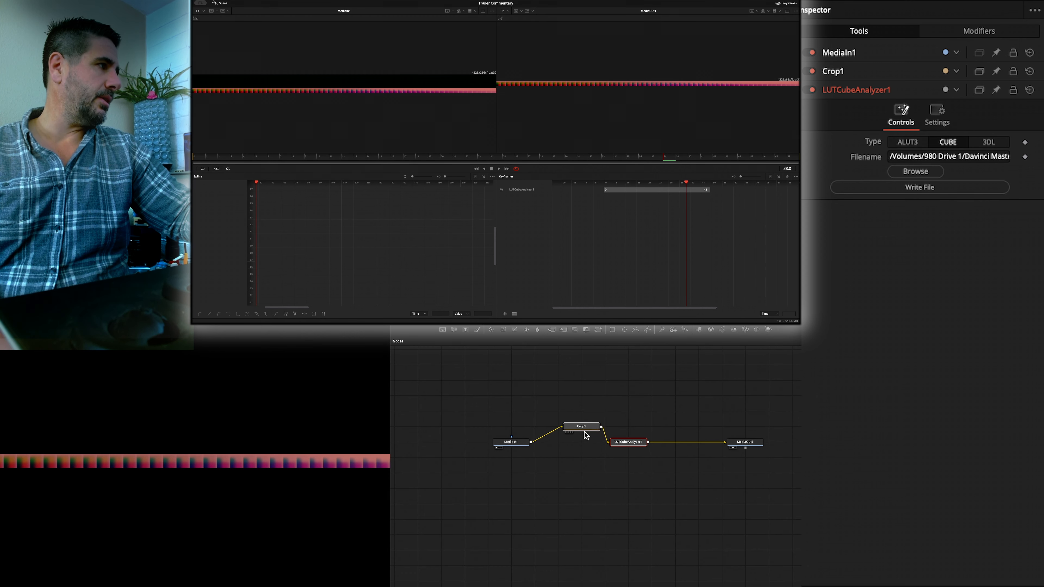
# - Load MediaIn1 into the first viewer and Crop1 into the second viewer to compare the uncropped and cropped cube images
pyautogui.click(505, 446)
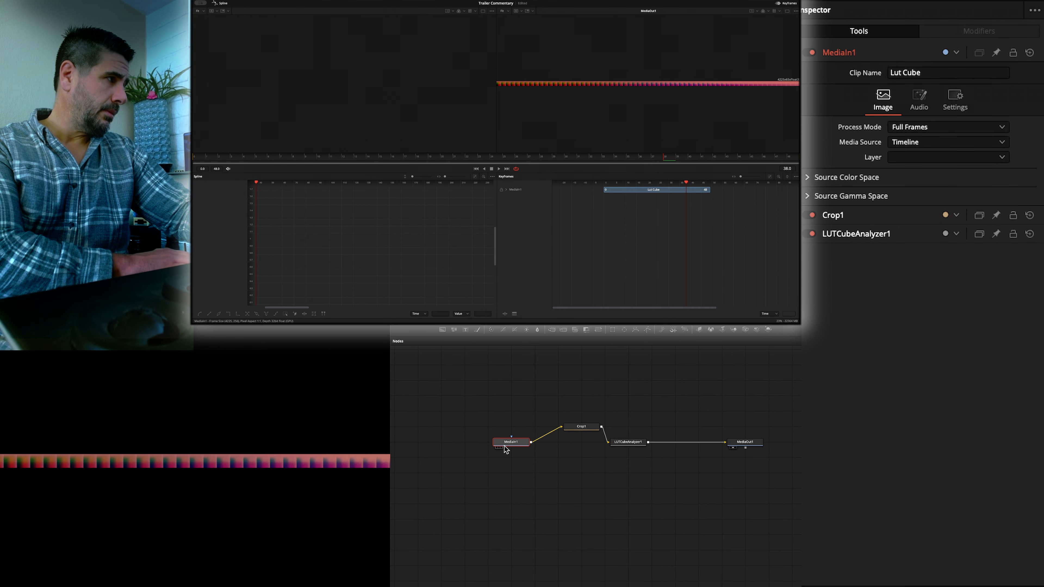
pyautogui.press('1')
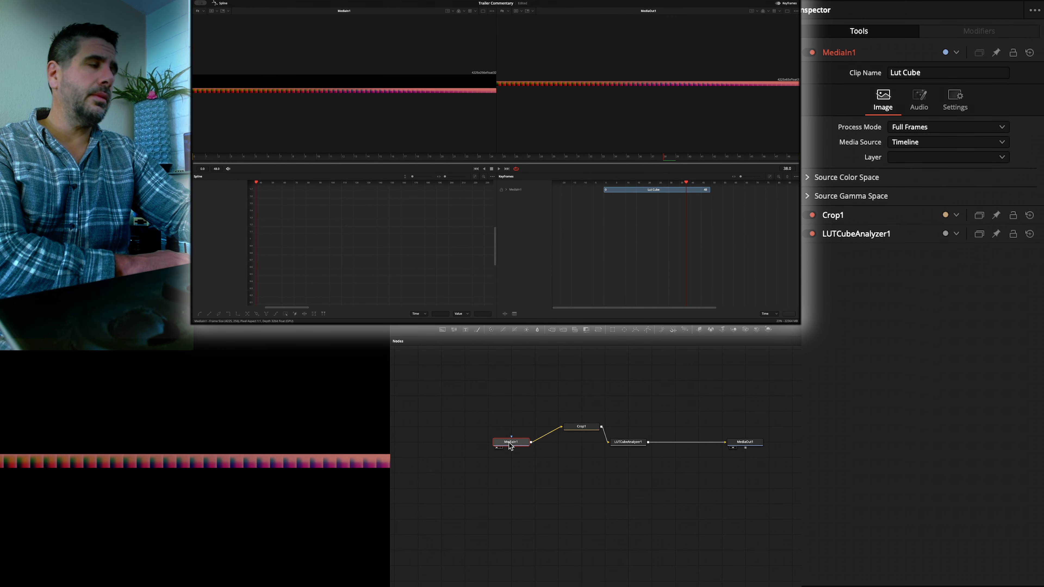
pyautogui.click(576, 429)
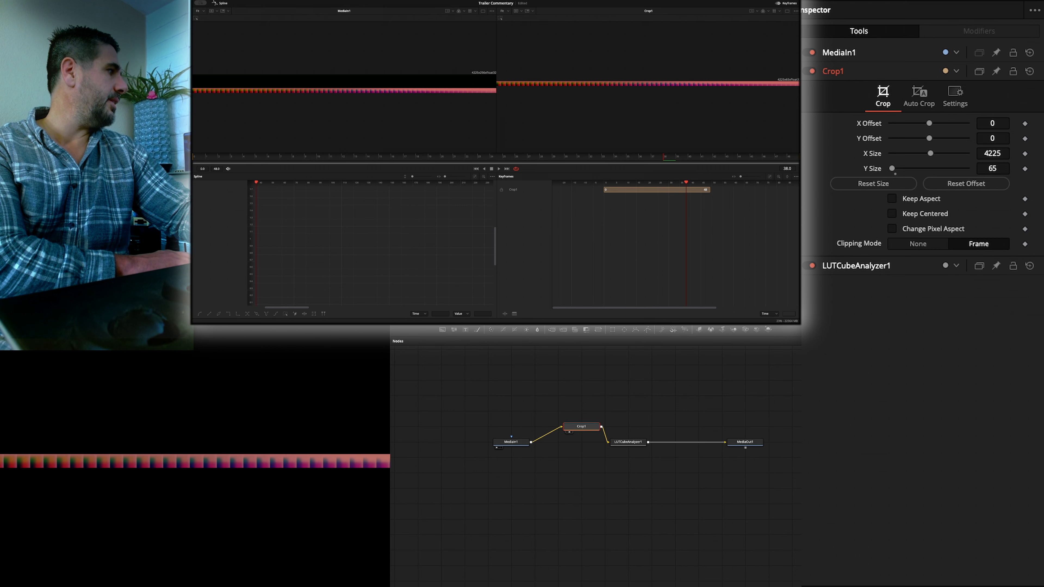
pyautogui.click(772, 405)
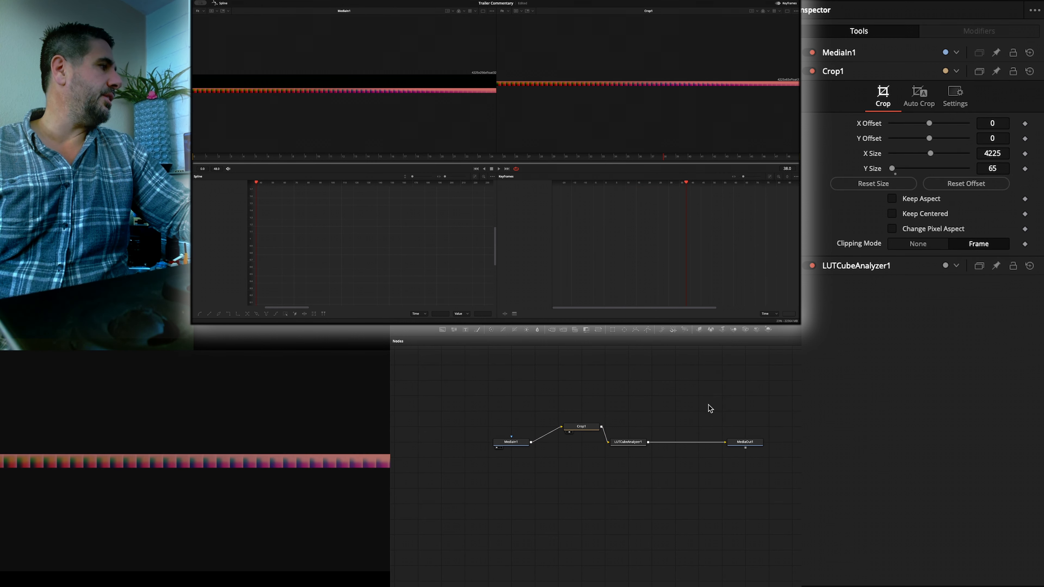
# - Search the Fusion tool list for "lut" to look over the LUT tools, adding none of them
pyautogui.click(630, 443)
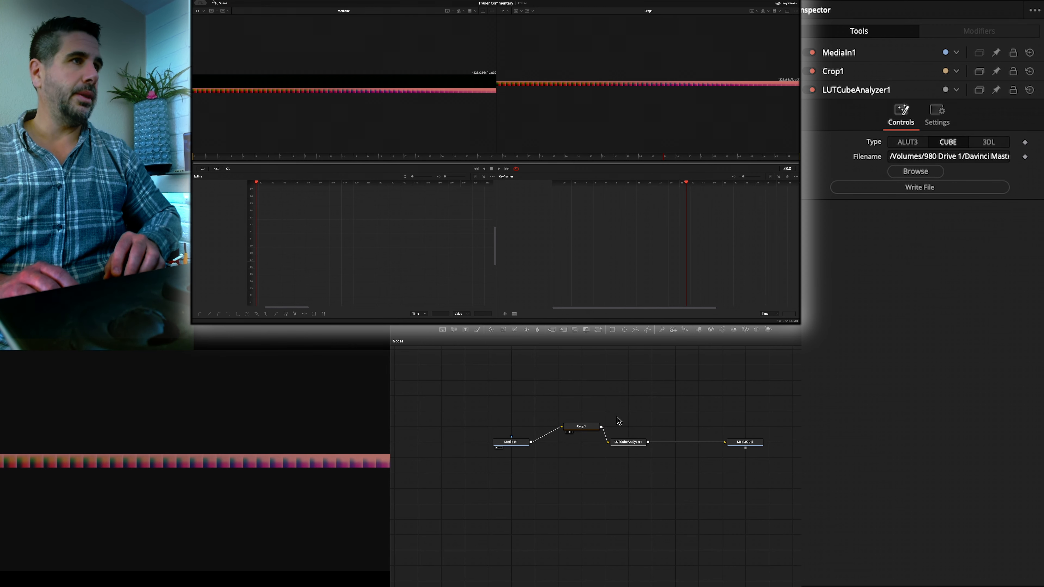
pyautogui.hotkey('shift', 'space')
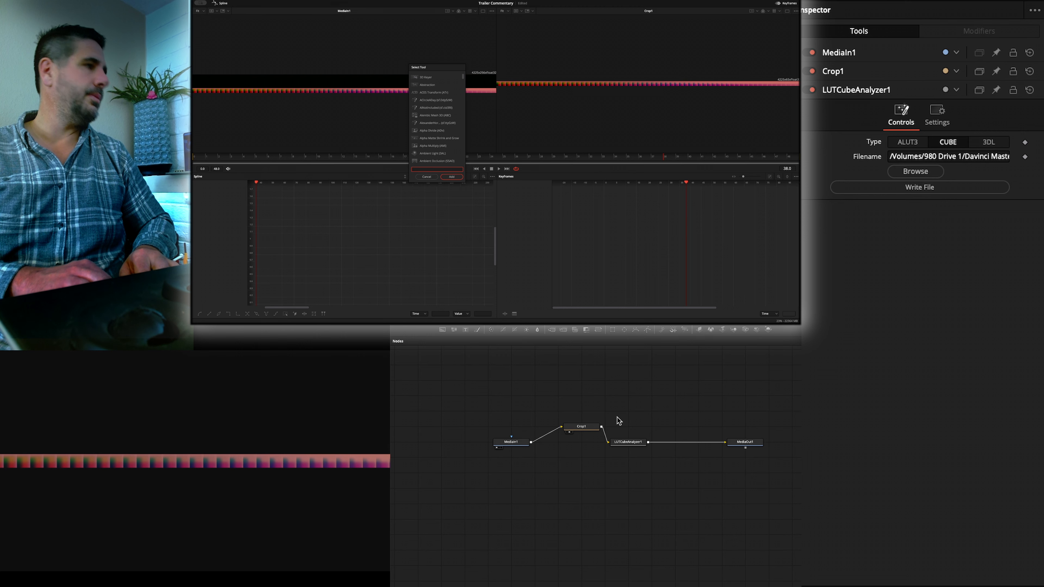
pyautogui.write('lut')
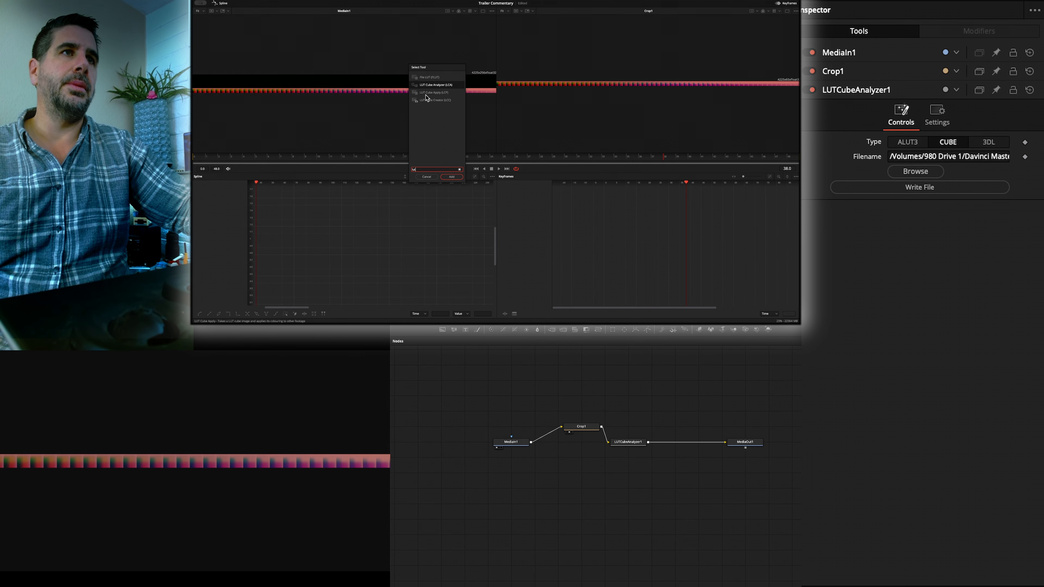
pyautogui.click(427, 177)
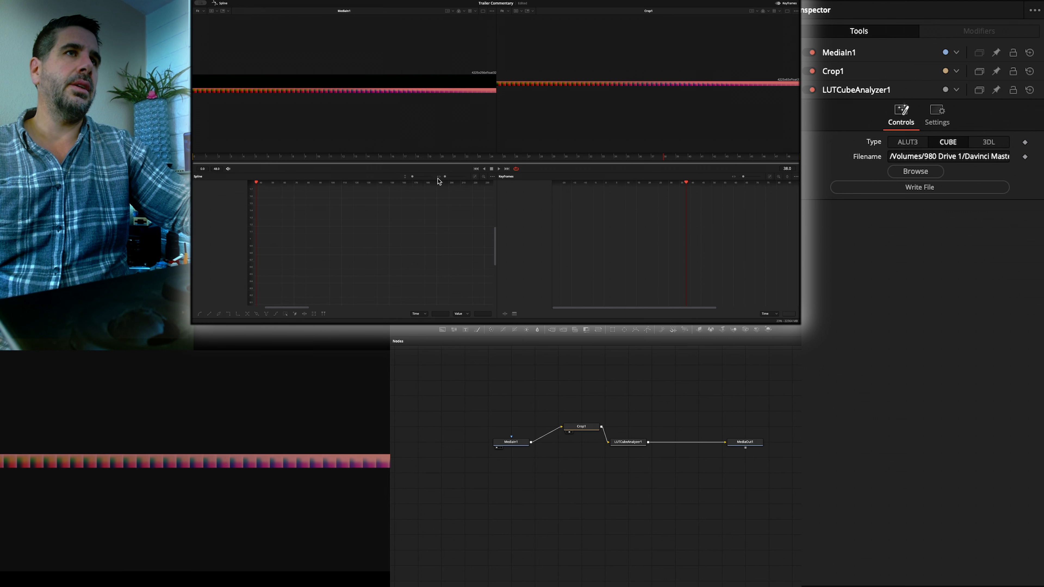
# - Set LUTCubeAnalyzer1's output file to "Nosferatu Twilight V3 _dec18Studios" in the D18Studios Luts folder
pyautogui.click(627, 441)
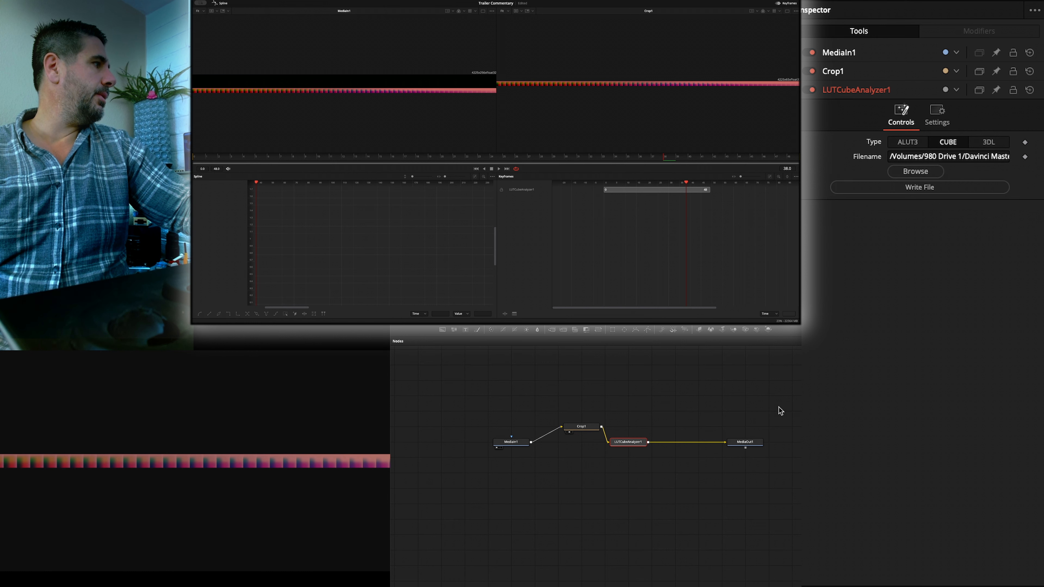
pyautogui.click(916, 175)
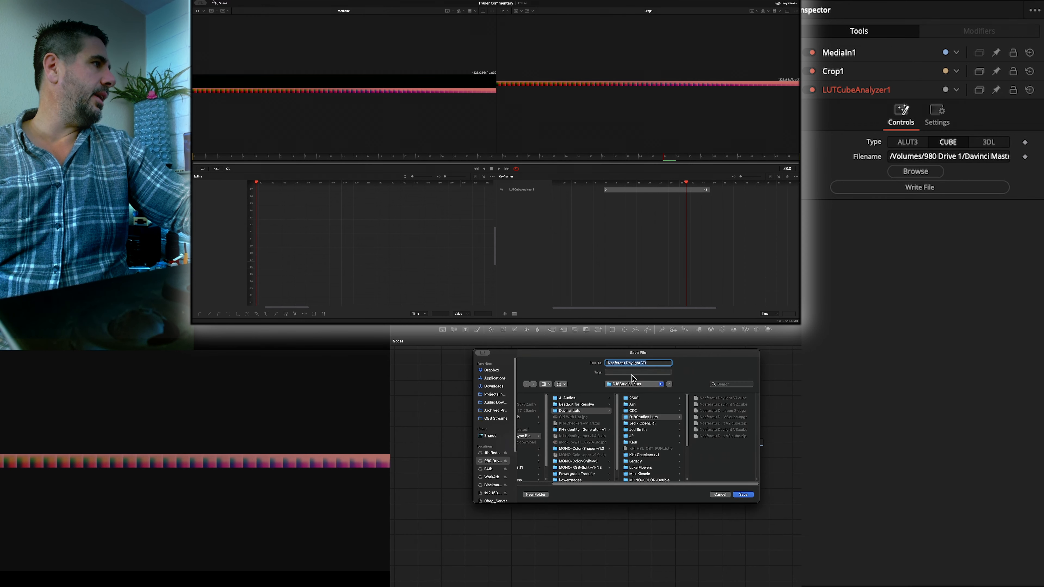
pyautogui.click(646, 363)
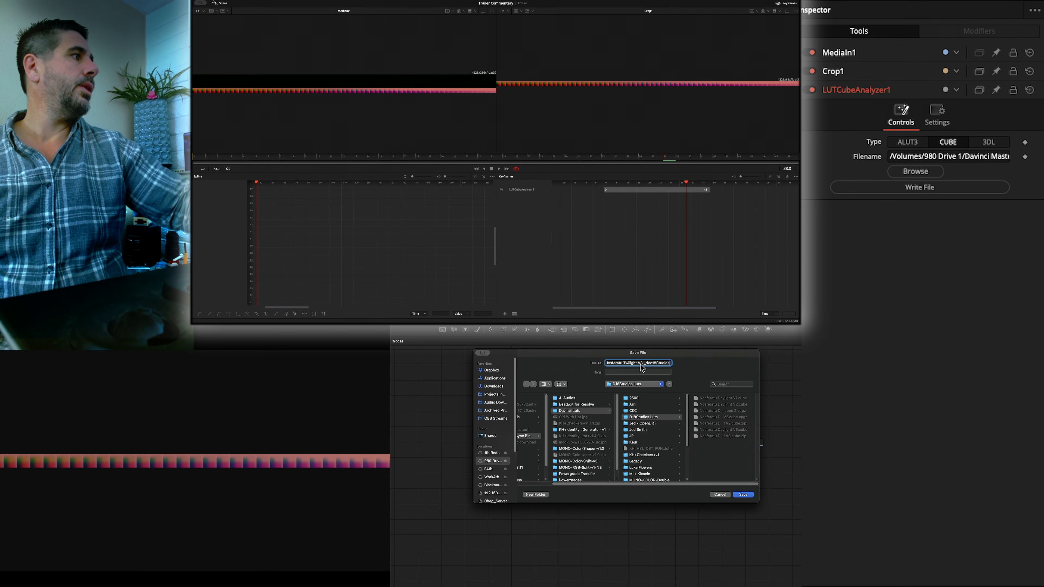
pyautogui.click(746, 494)
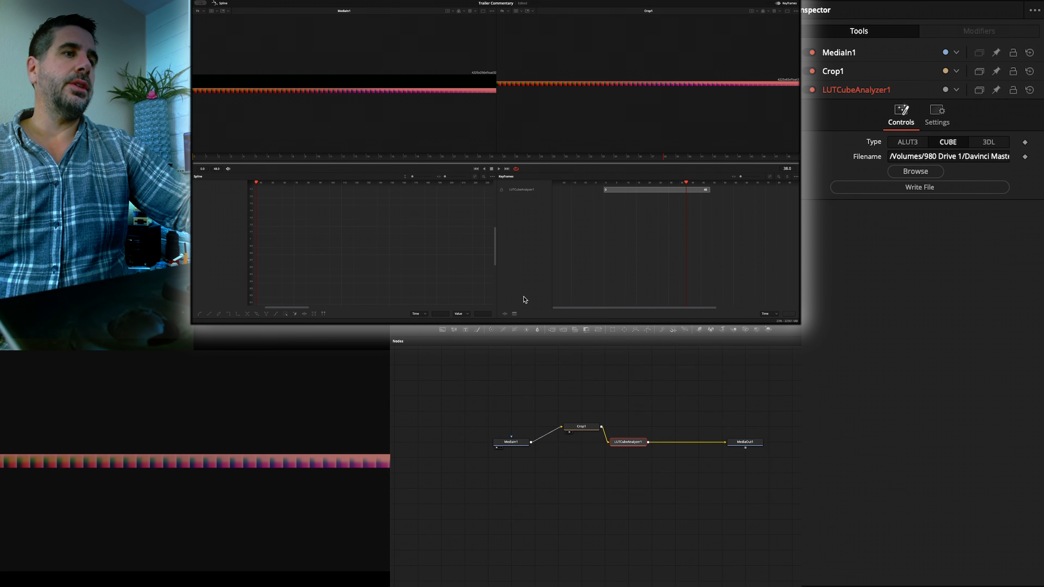
# - Move Timeline 4's playhead to the bathtub clip and open that clip on the Color page
pyautogui.hotkey('shift', '6')
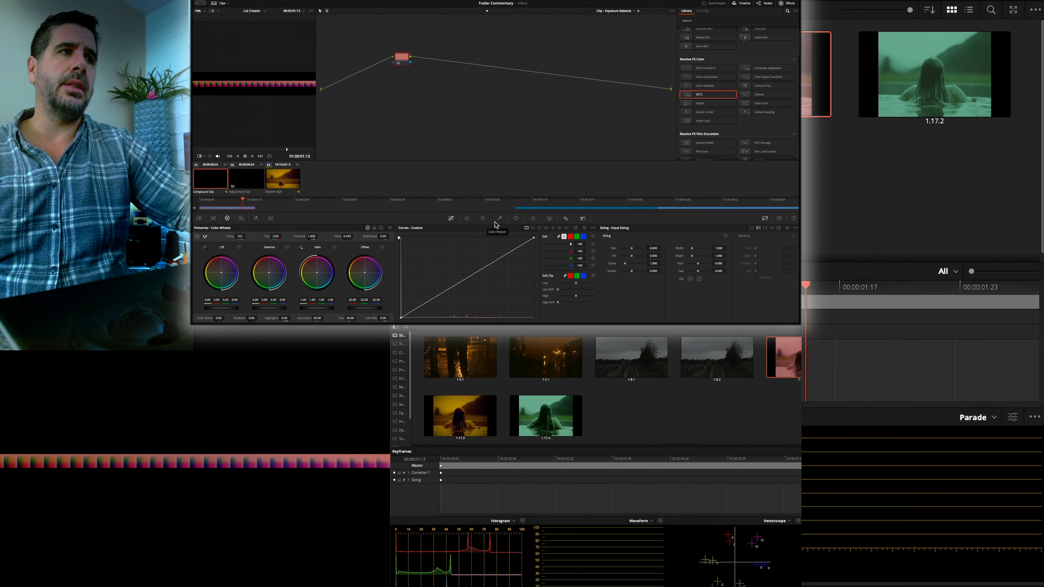
pyautogui.hotkey('shift', '4')
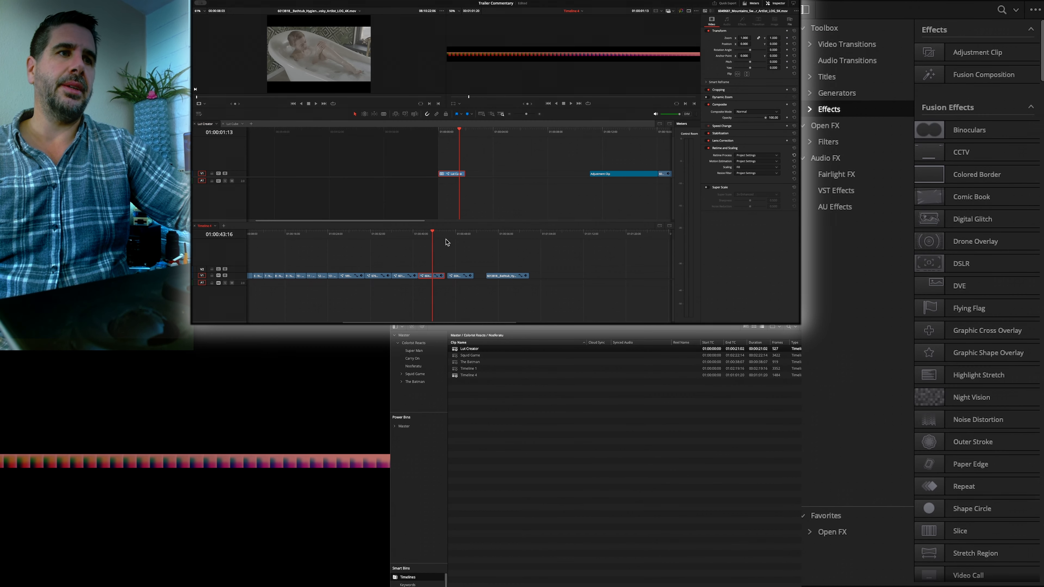
pyautogui.click(484, 235)
pyautogui.moveTo(439, 233); pyautogui.dragTo(422, 235)
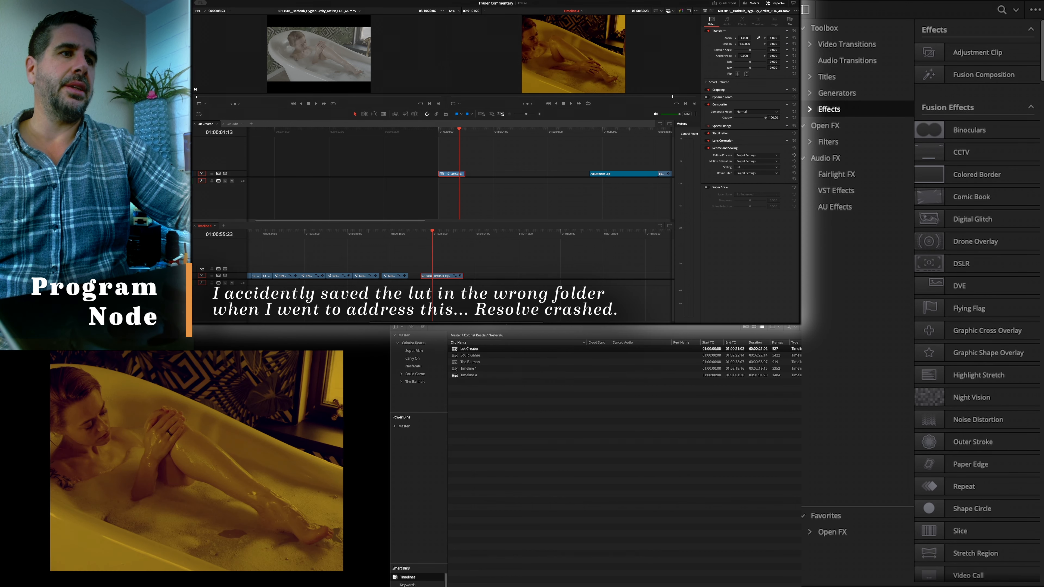
pyautogui.hotkey('shift', '6')
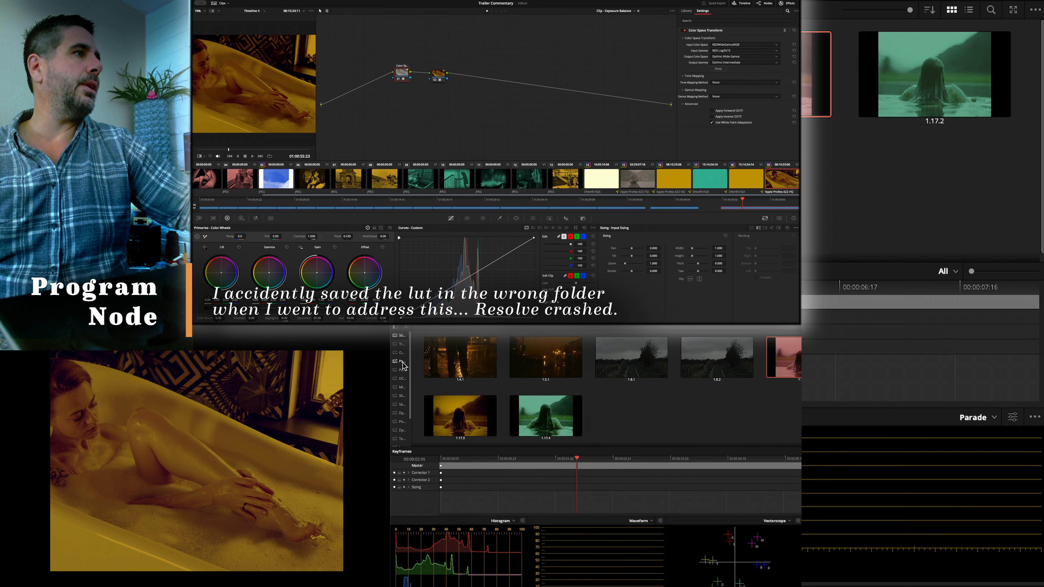
# - Show the LUT browser at a larger size and refresh its D18Studios Luts folder
pyautogui.click(461, 323)
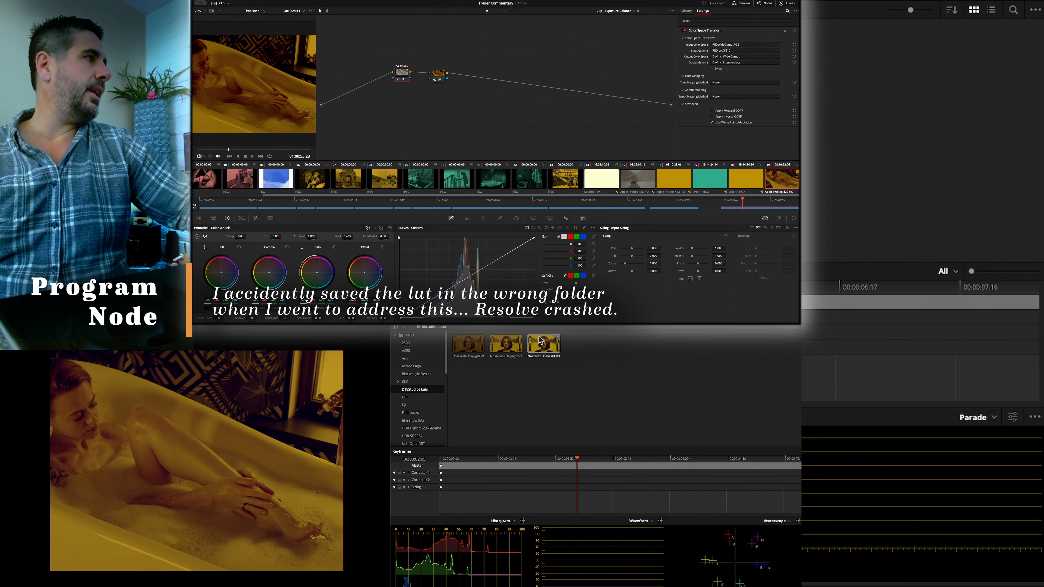
pyautogui.rightClick(408, 390)
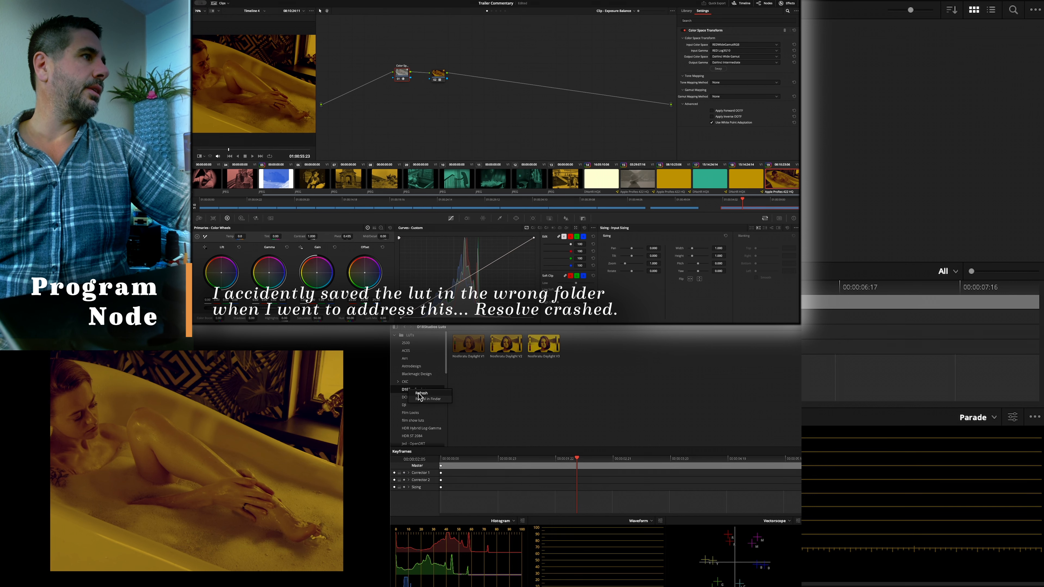
pyautogui.click(420, 393)
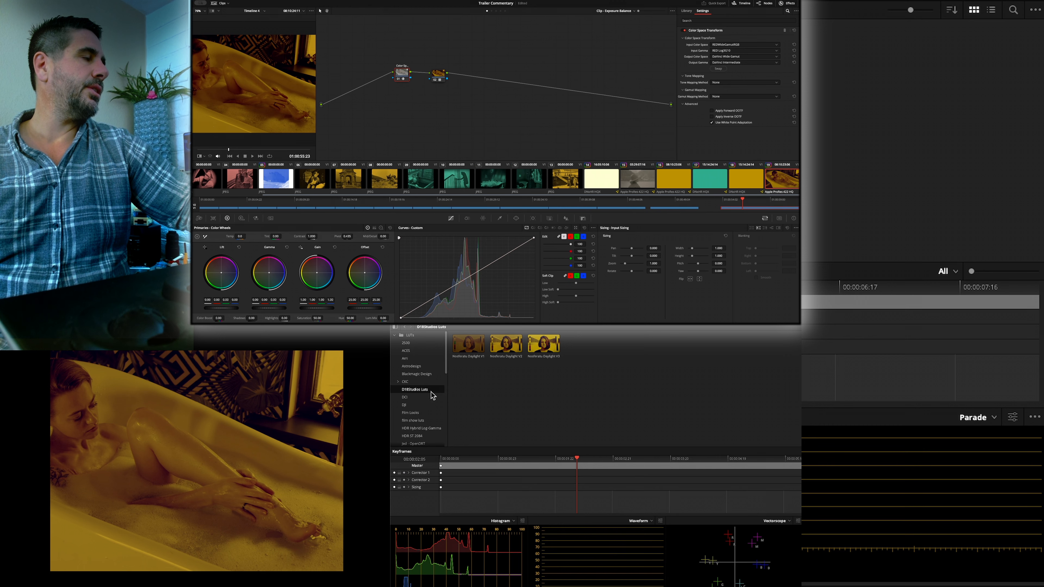
# - Reveal the D18Studios Luts folder in Finder and move its window so the whole file list fits on screen
pyautogui.rightClick(425, 390)
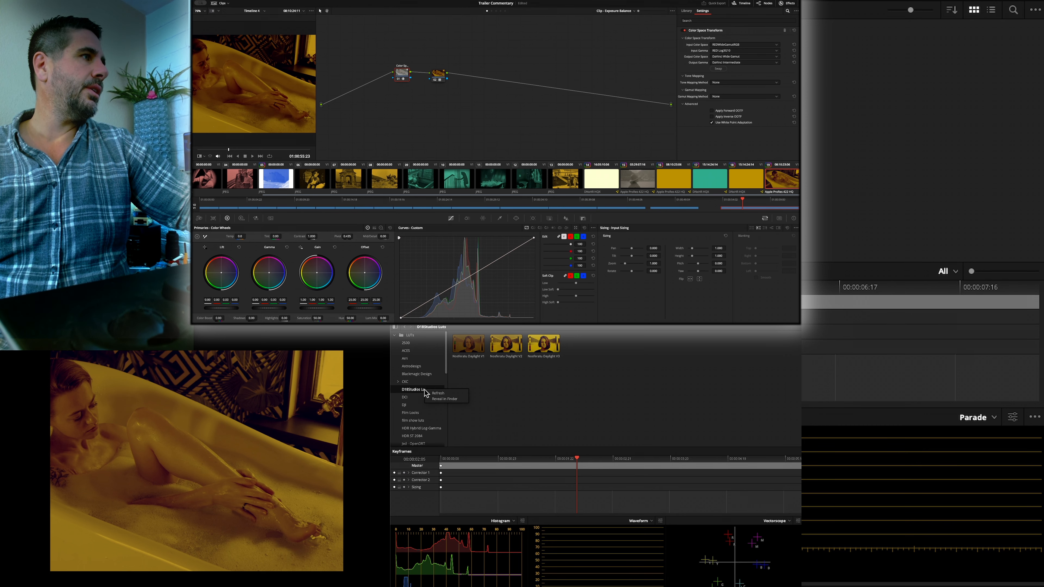
pyautogui.click(443, 399)
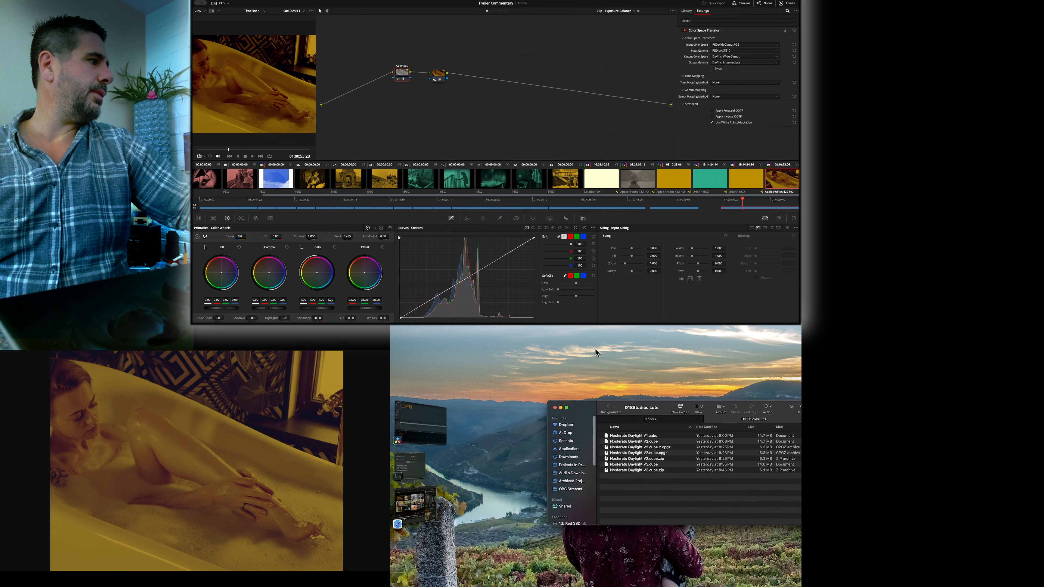
pyautogui.moveTo(687, 409); pyautogui.dragTo(634, 348)
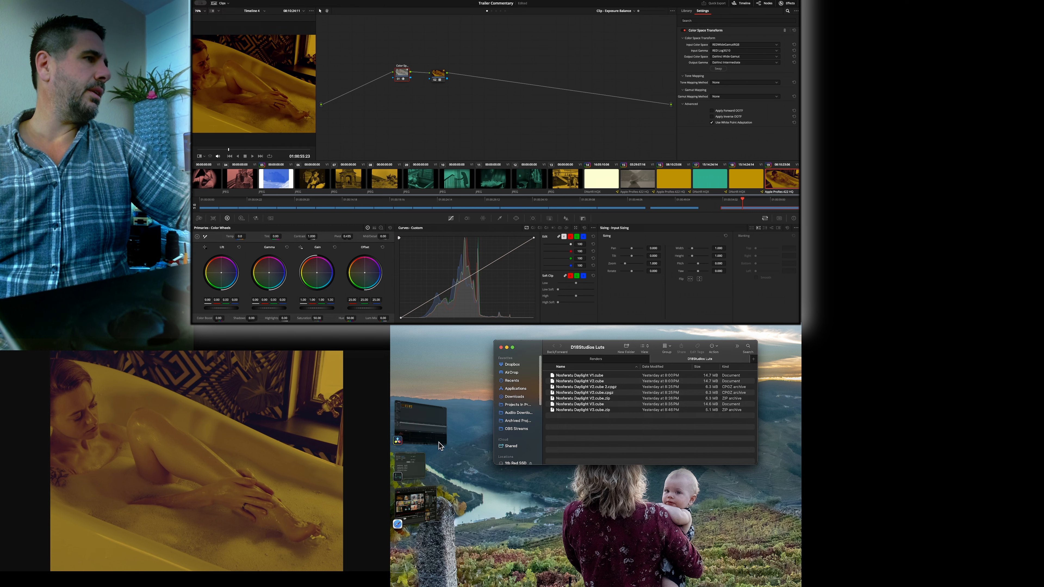
# - Return to DaVinci Resolve and open the Lut Creator timeline's Lut Cube clip on the Fusion page
pyautogui.click(421, 474)
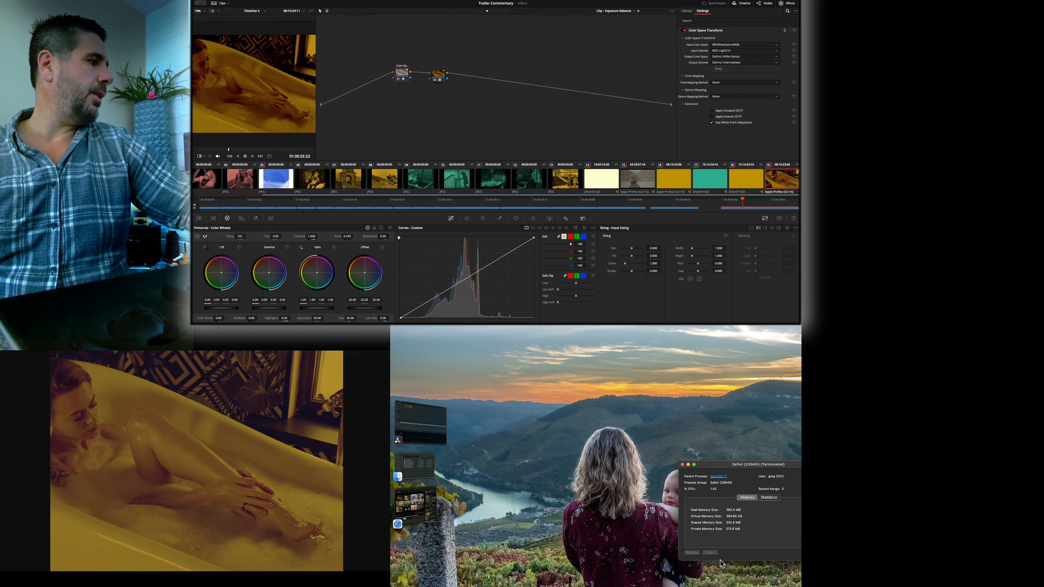
pyautogui.click(420, 421)
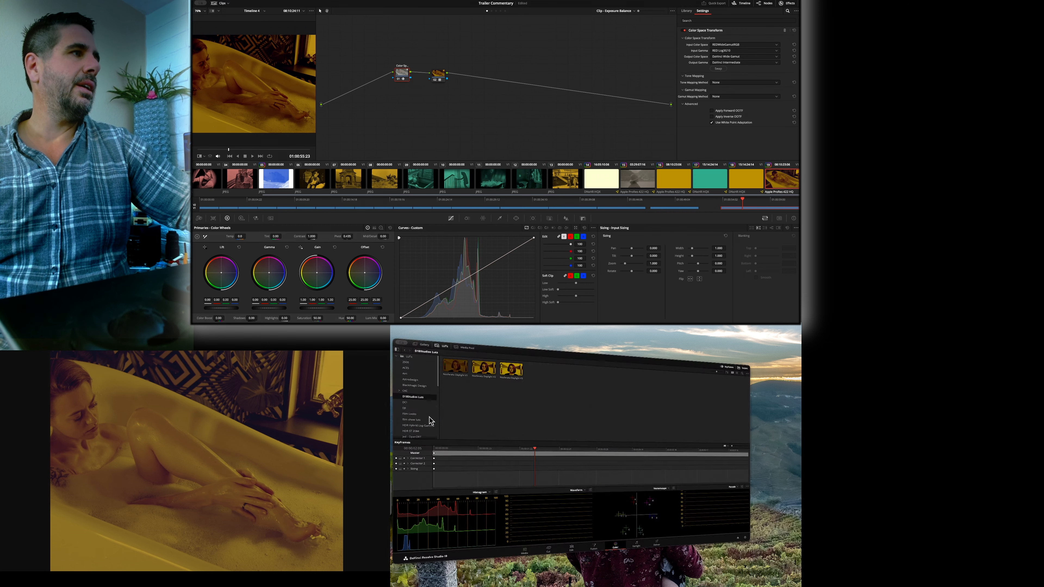
pyautogui.click(472, 328)
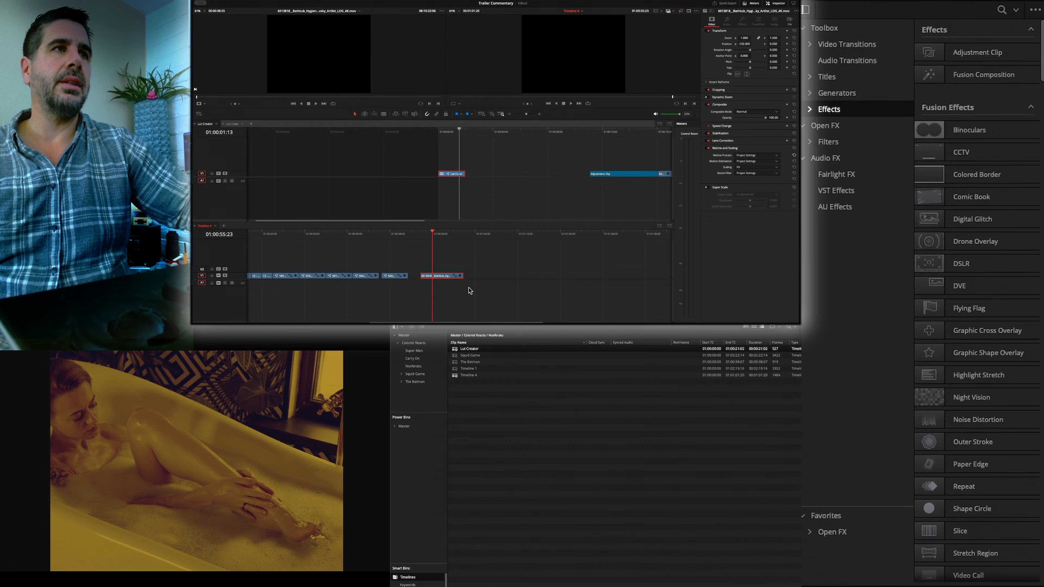
pyautogui.rightClick(453, 174)
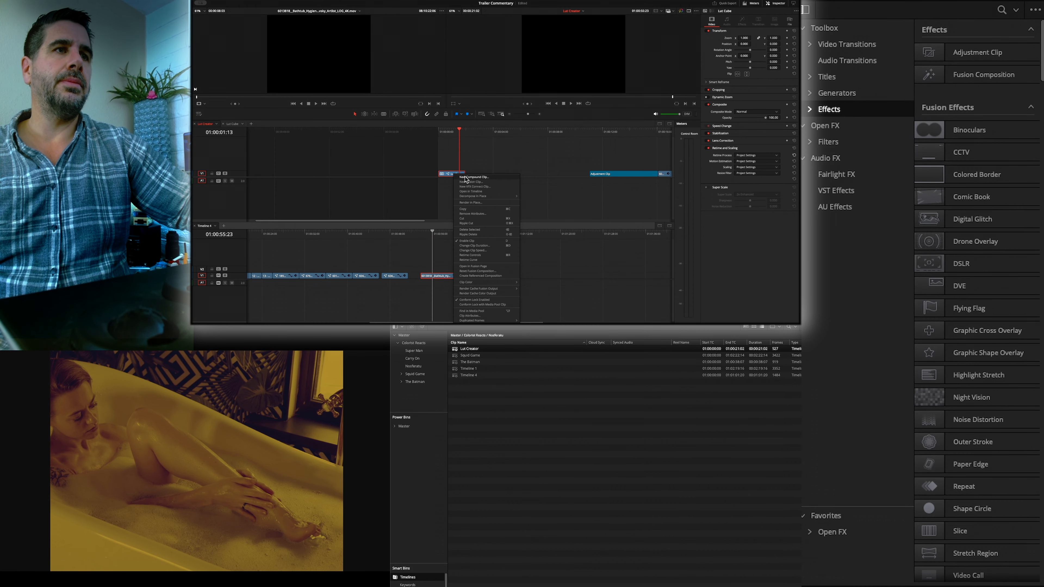
pyautogui.click(543, 294)
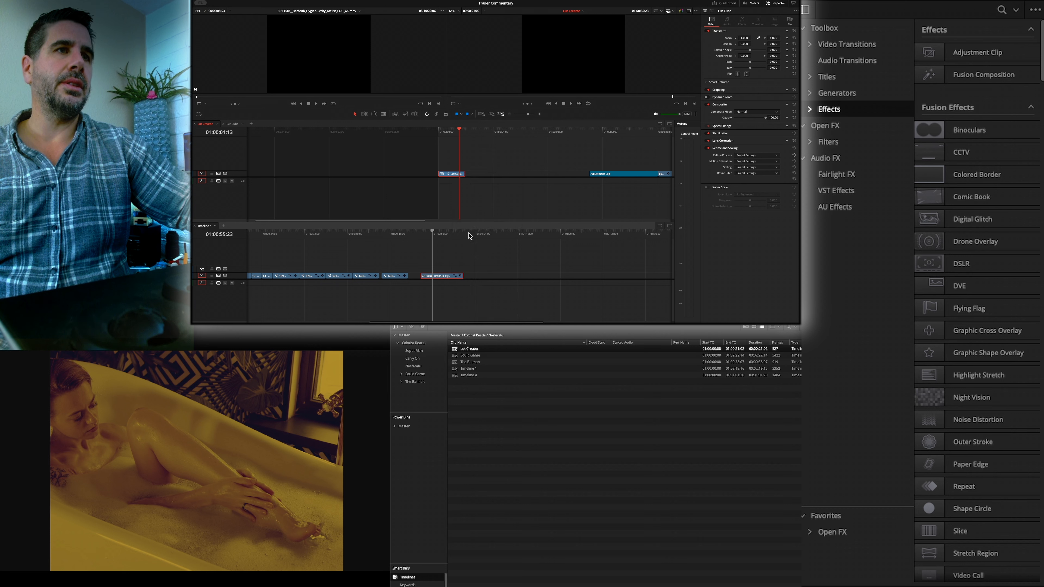
pyautogui.rightClick(454, 175)
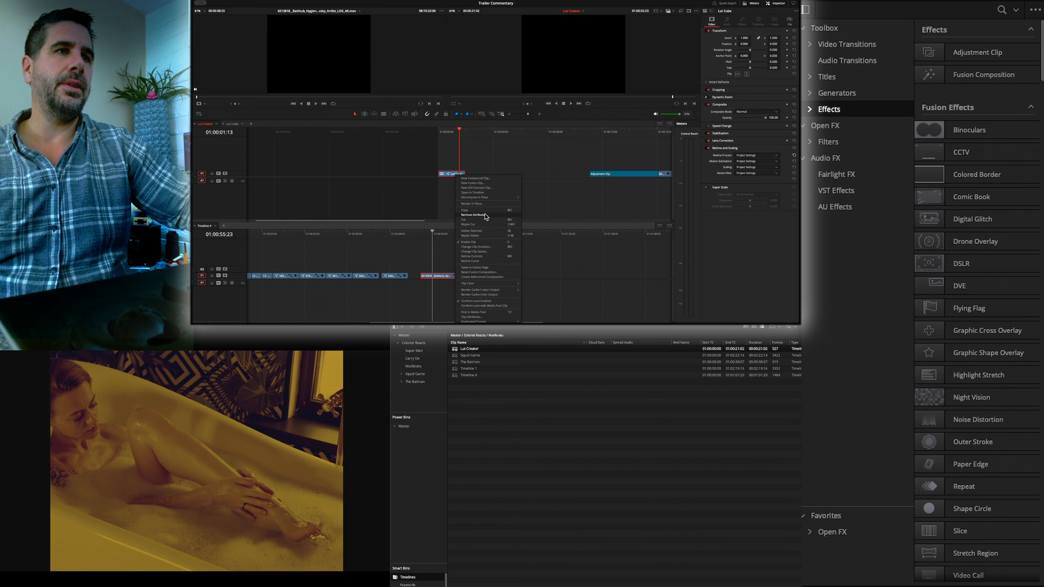
pyautogui.click(478, 268)
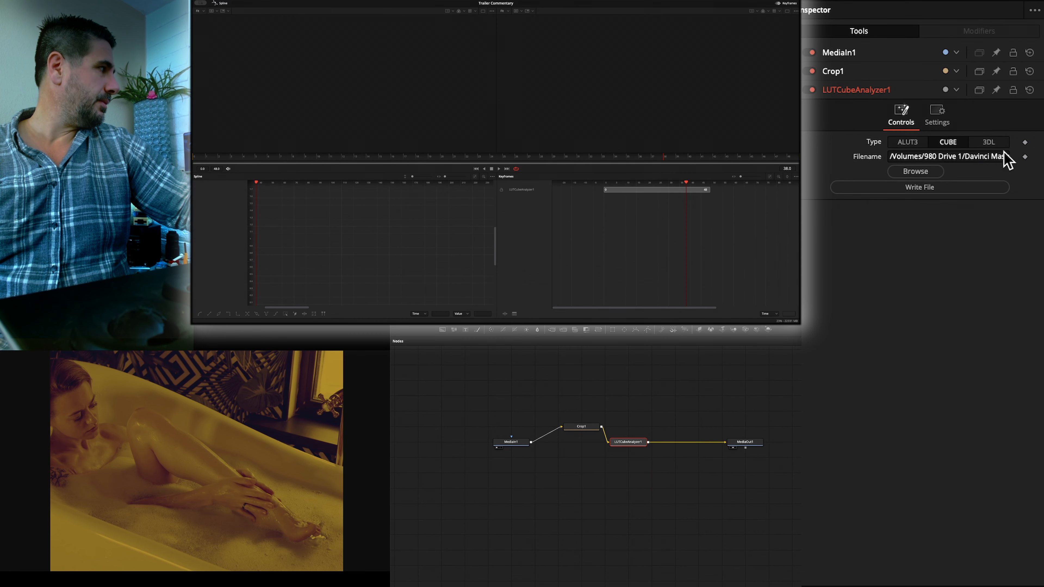
# - Write the LUT file from LUTCubeAnalyzer1, check the D18Studios Luts folder in Finder, and return to DaVinci Resolve
pyautogui.click(933, 190)
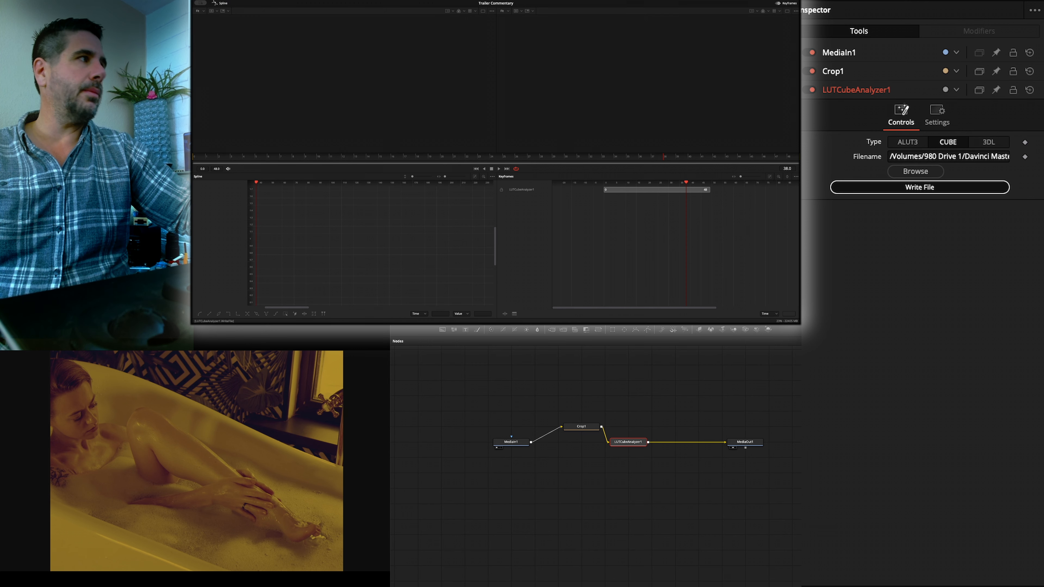
pyautogui.press('super+Tab')
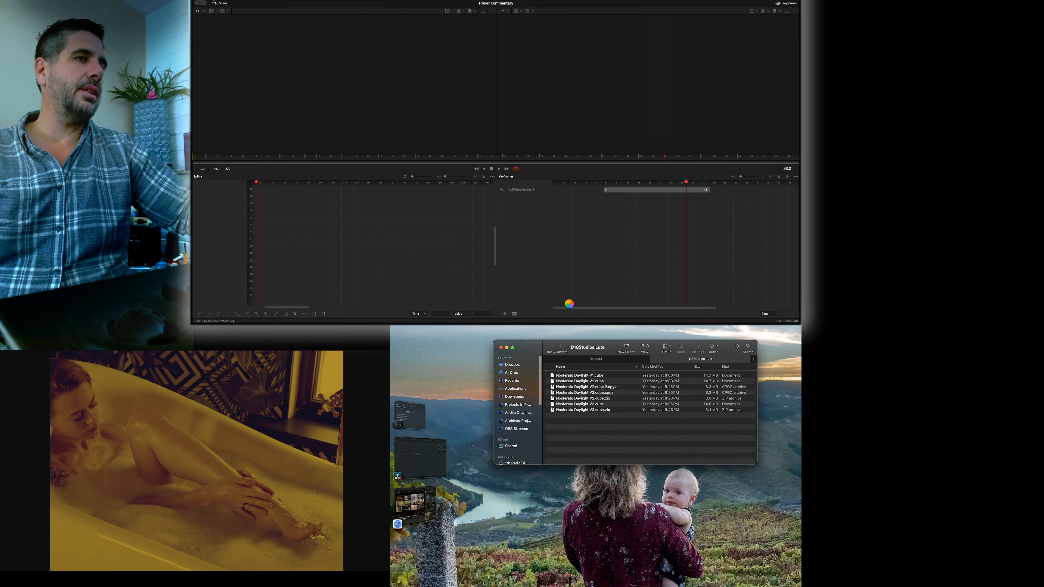
pyautogui.click(571, 285)
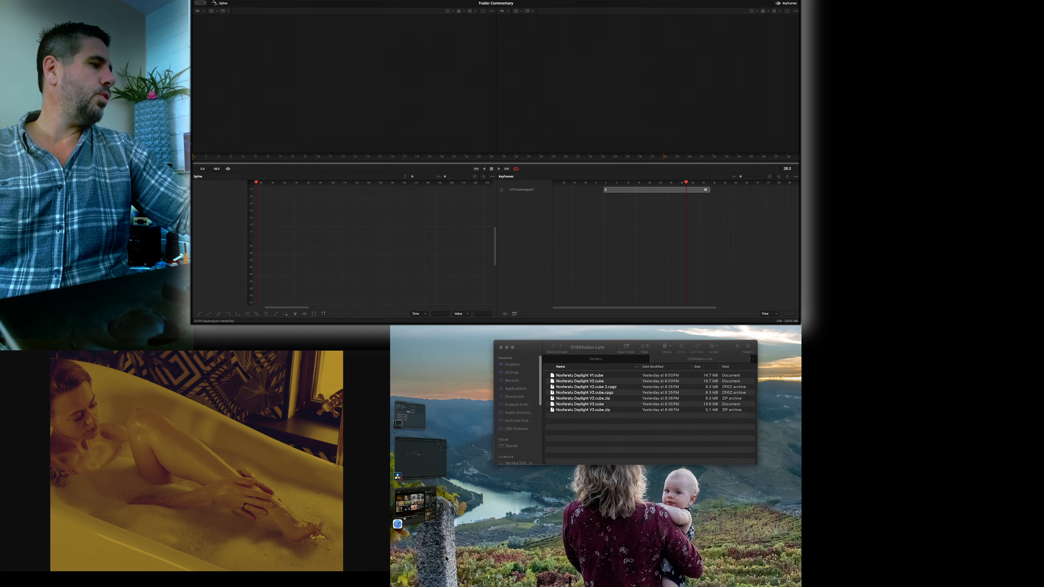
pyautogui.click(420, 463)
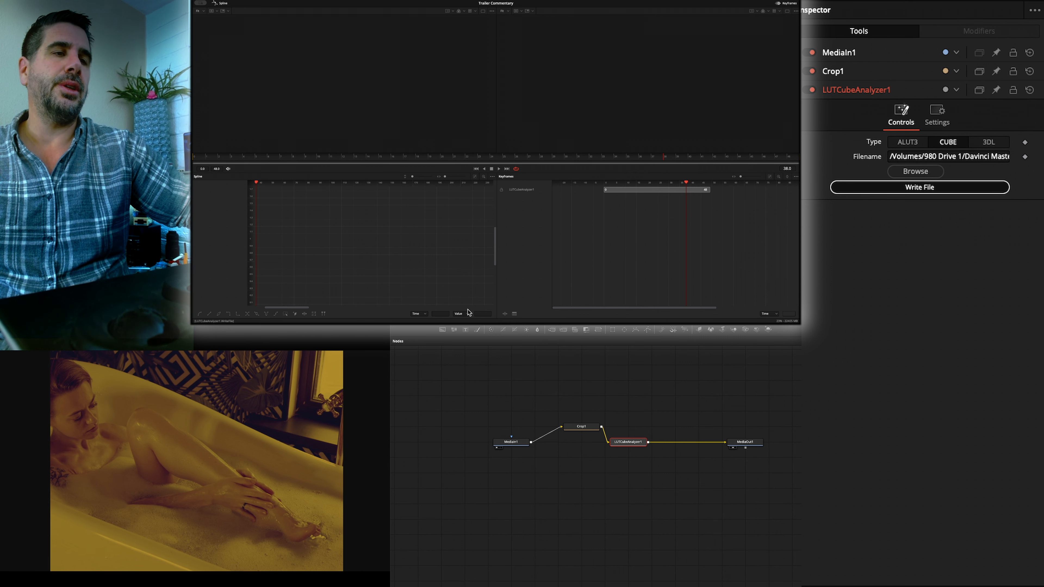
# - Save the project and reopen the Trailer Commentary project from the project library
pyautogui.press('super+s')
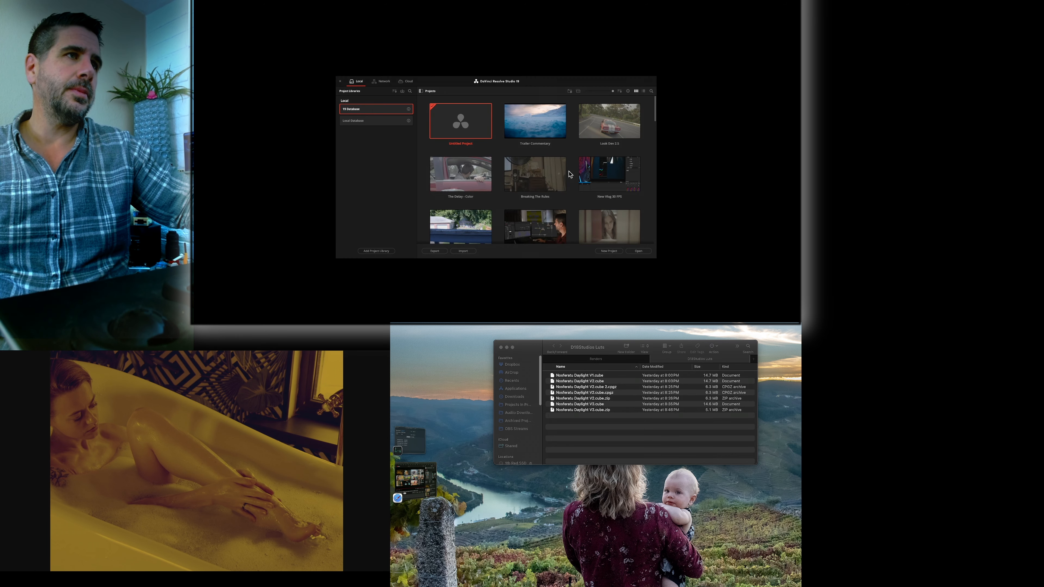
pyautogui.doubleClick(545, 138)
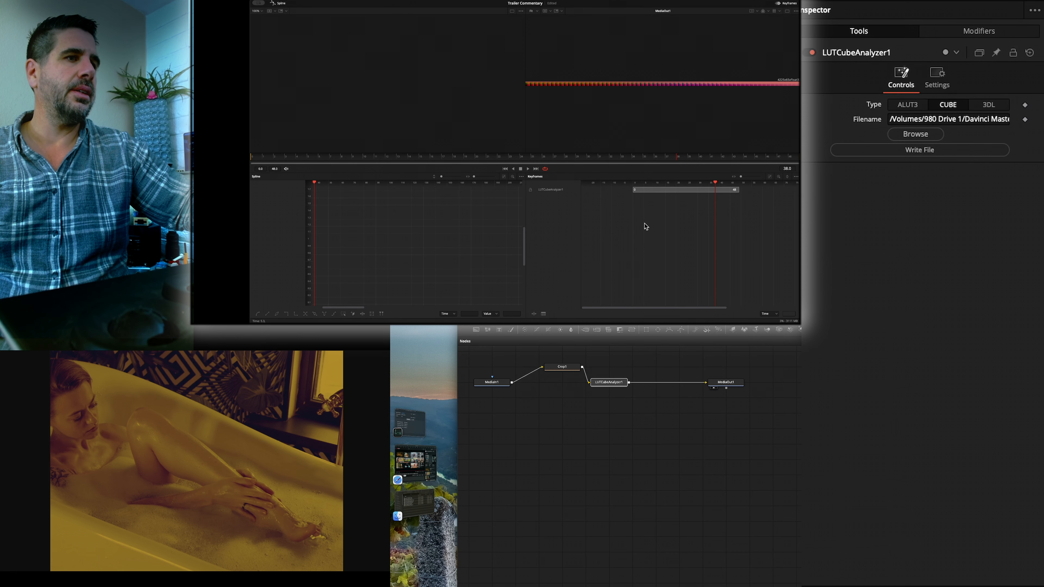
# - Open Timeline 4's bathtub clip on the Color page and widen the program window to fill the display
pyautogui.click(510, 327)
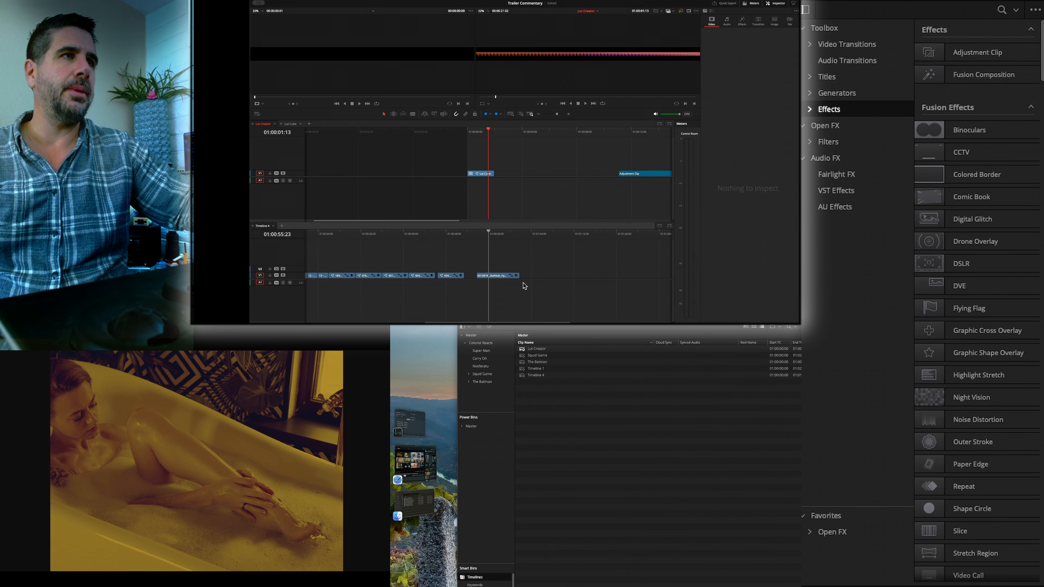
pyautogui.click(503, 276)
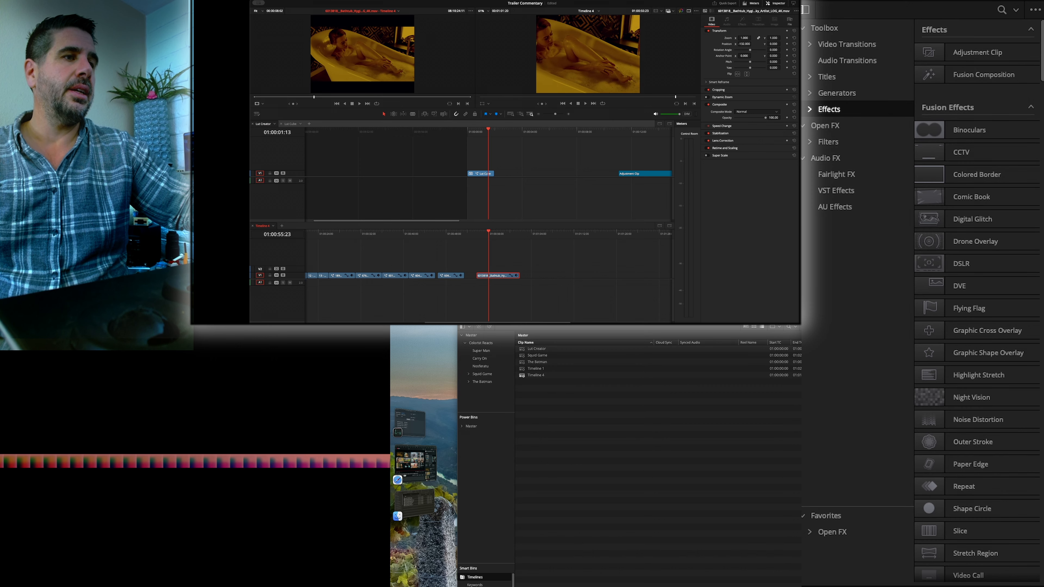
pyautogui.hotkey('shift', '6')
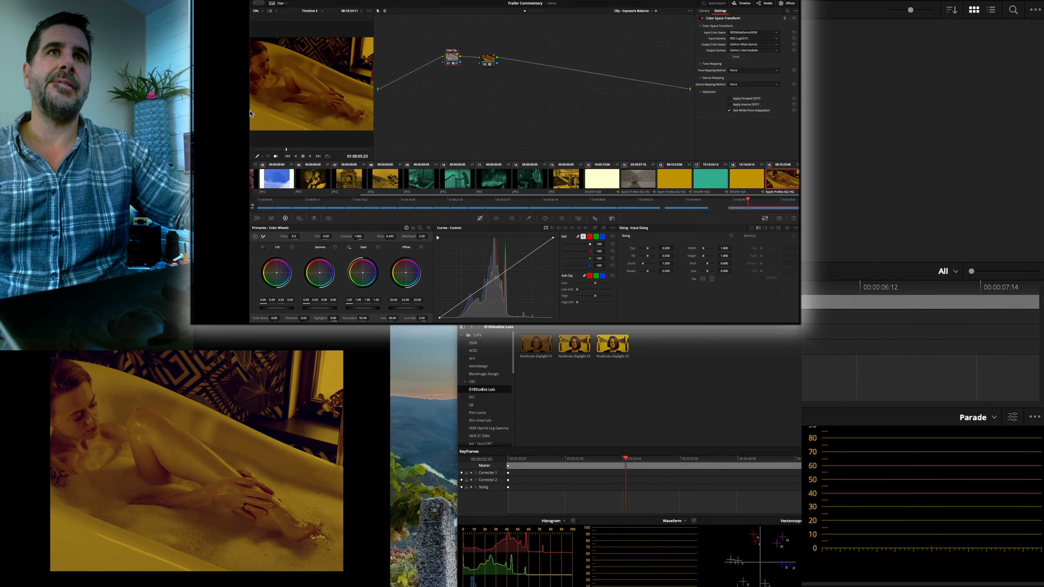
pyautogui.moveTo(250, 114); pyautogui.dragTo(192, 110)
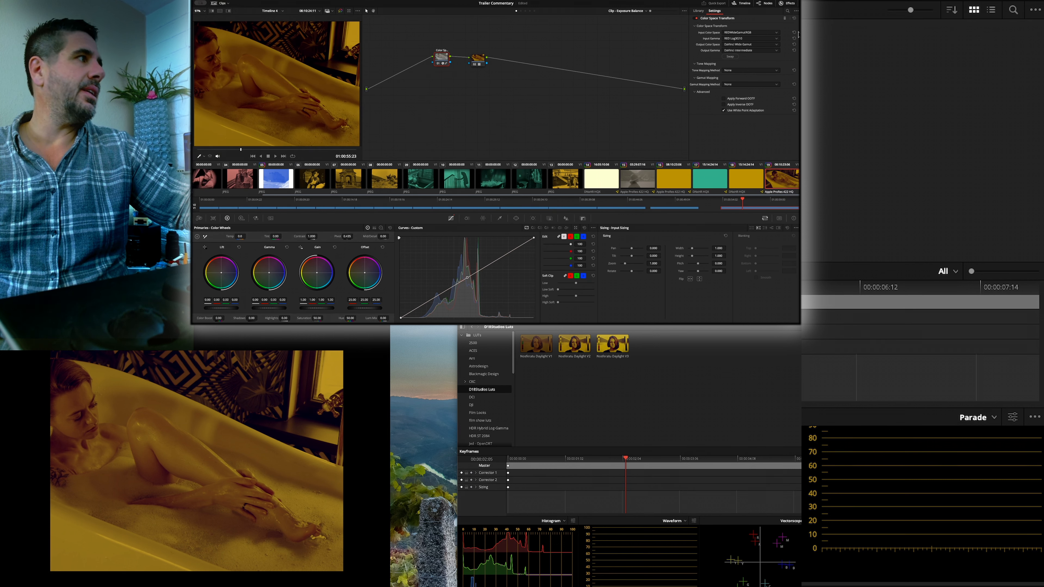
# - Refresh the D18Studios Luts folder in the LUT browser
pyautogui.rightClick(475, 393)
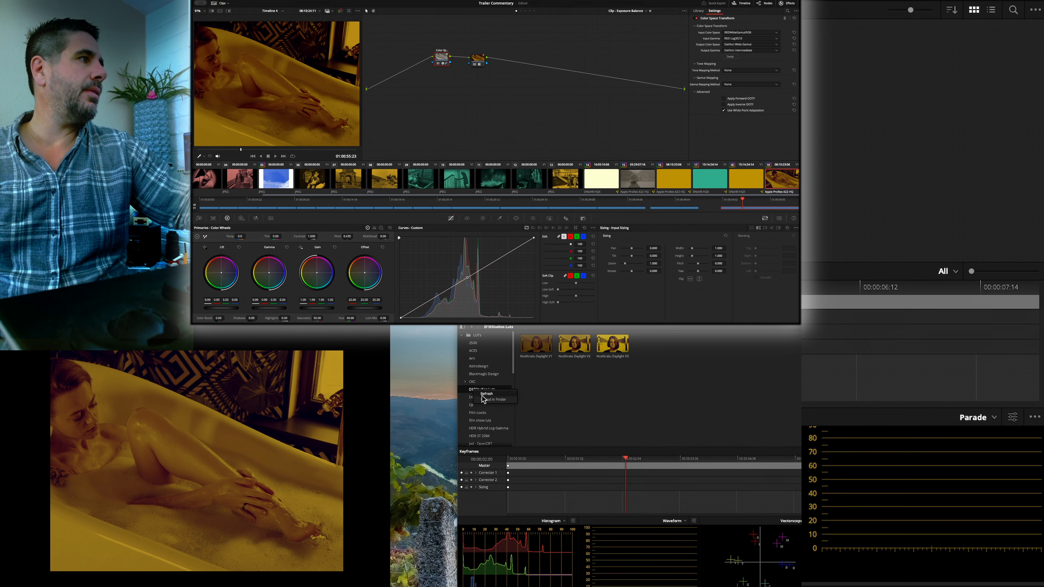
pyautogui.click(485, 394)
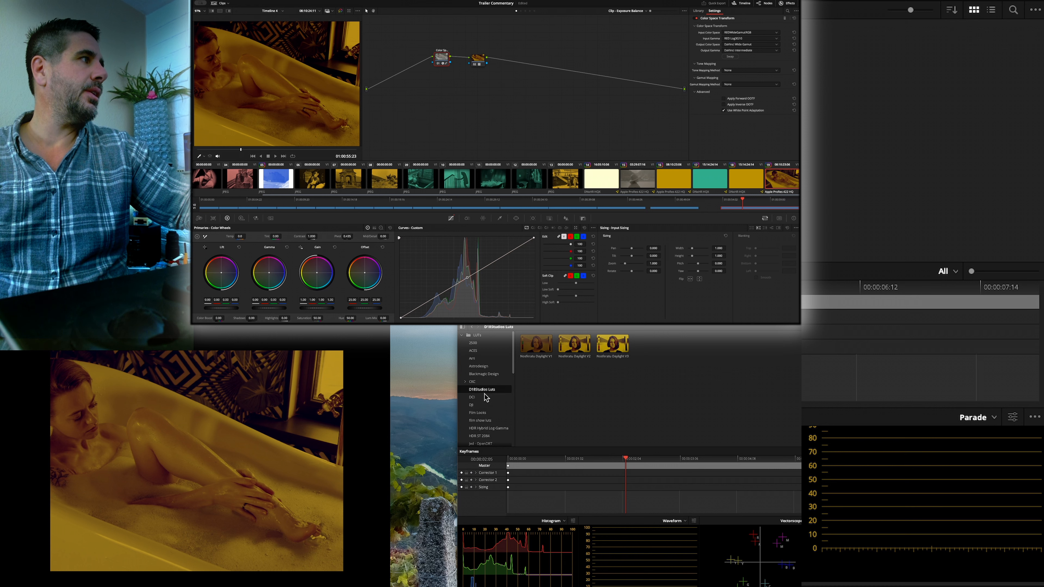
pyautogui.rightClick(491, 390)
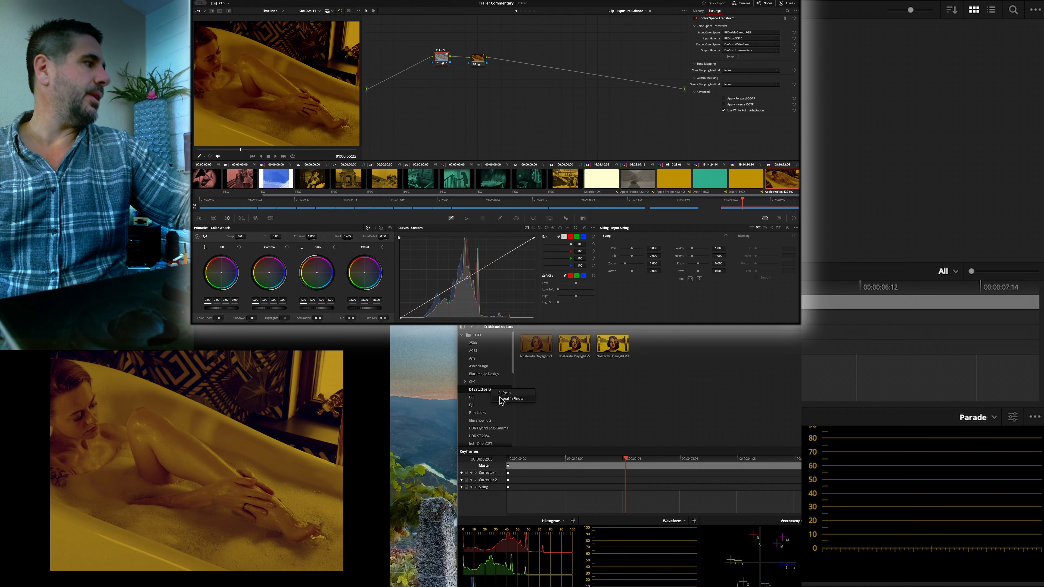
pyautogui.click(458, 400)
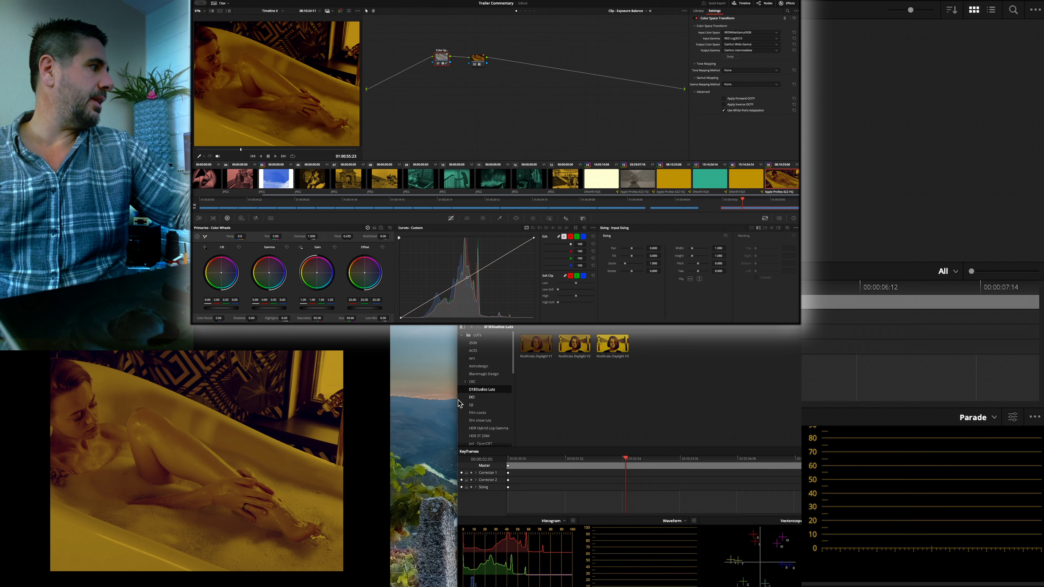
# - Widen the window holding the LUT browser and reopen the D18Studios Luts folder
pyautogui.click(432, 399)
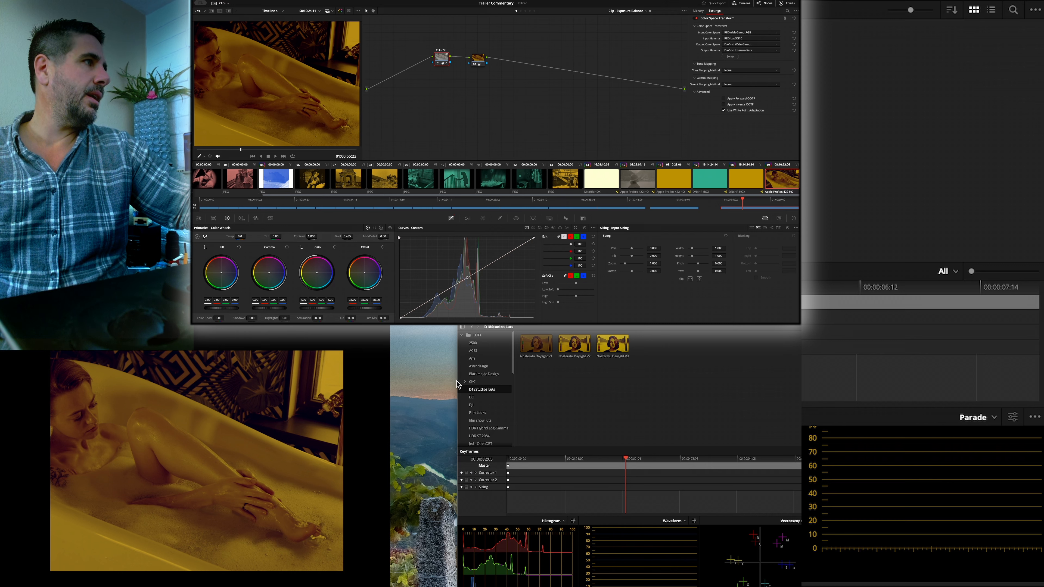
pyautogui.moveTo(456, 380); pyautogui.dragTo(457, 380)
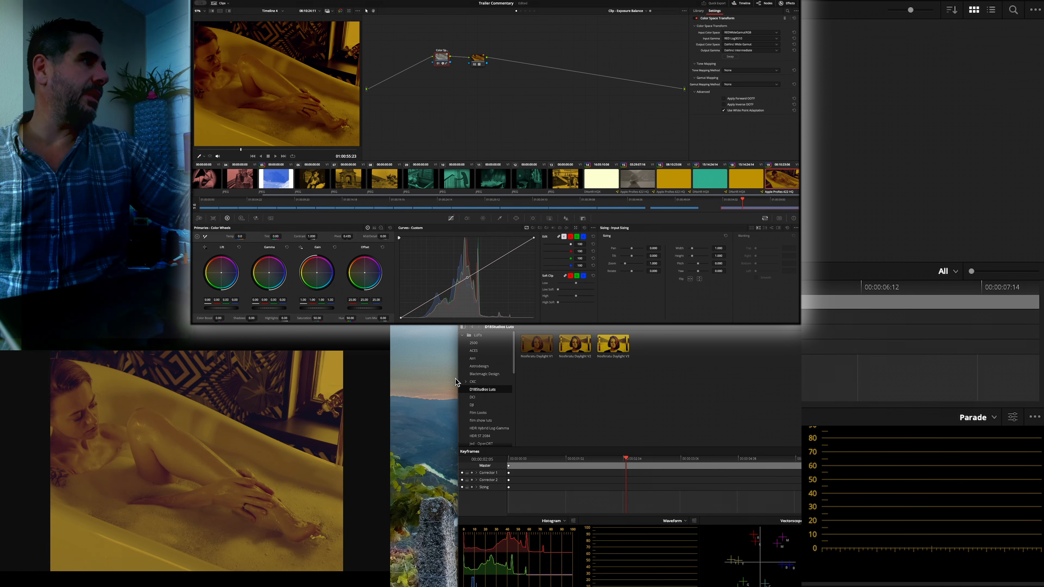
pyautogui.click(460, 385)
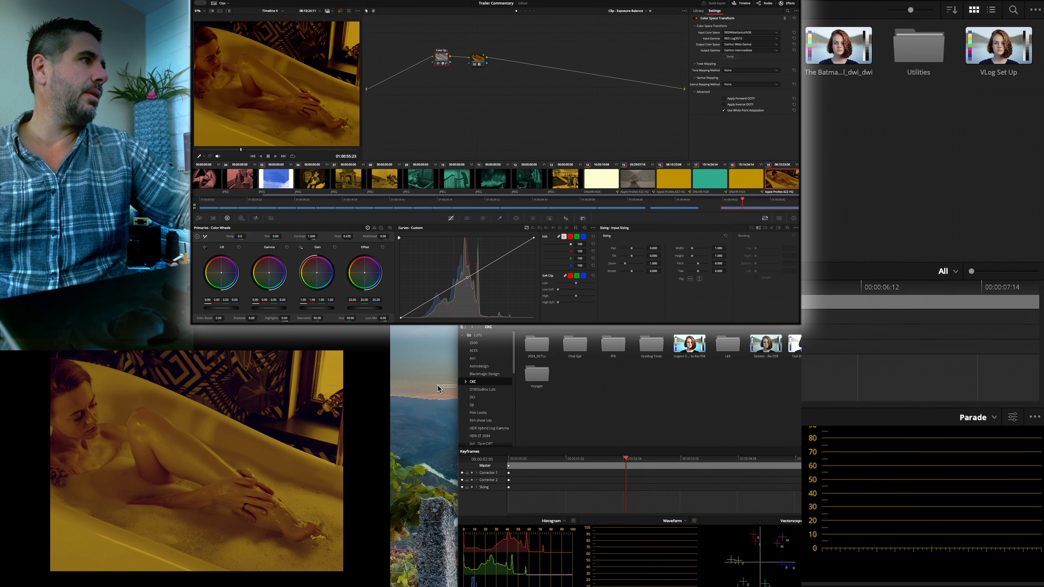
pyautogui.moveTo(459, 395); pyautogui.dragTo(391, 395)
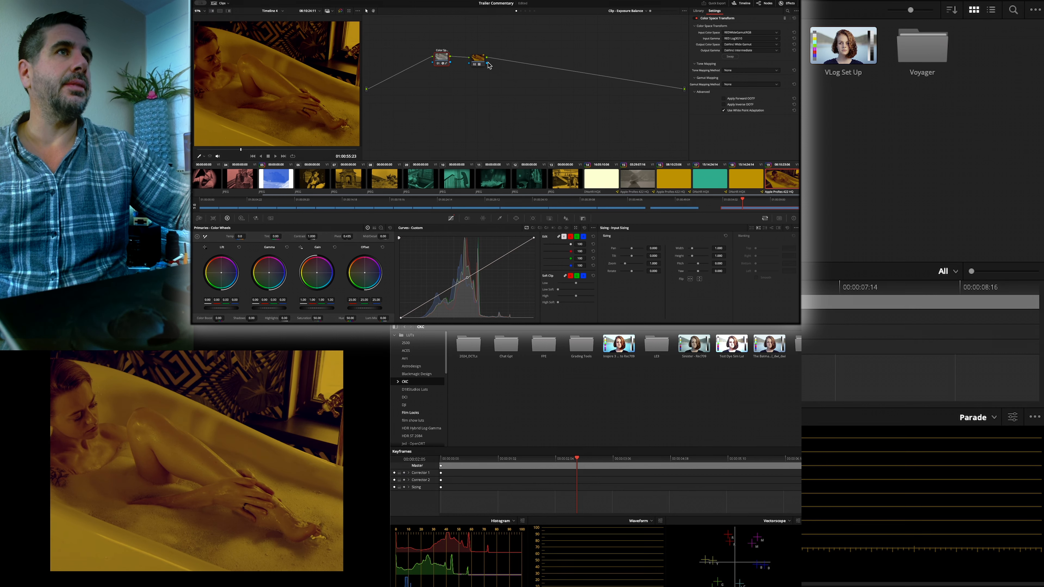
pyautogui.click(419, 391)
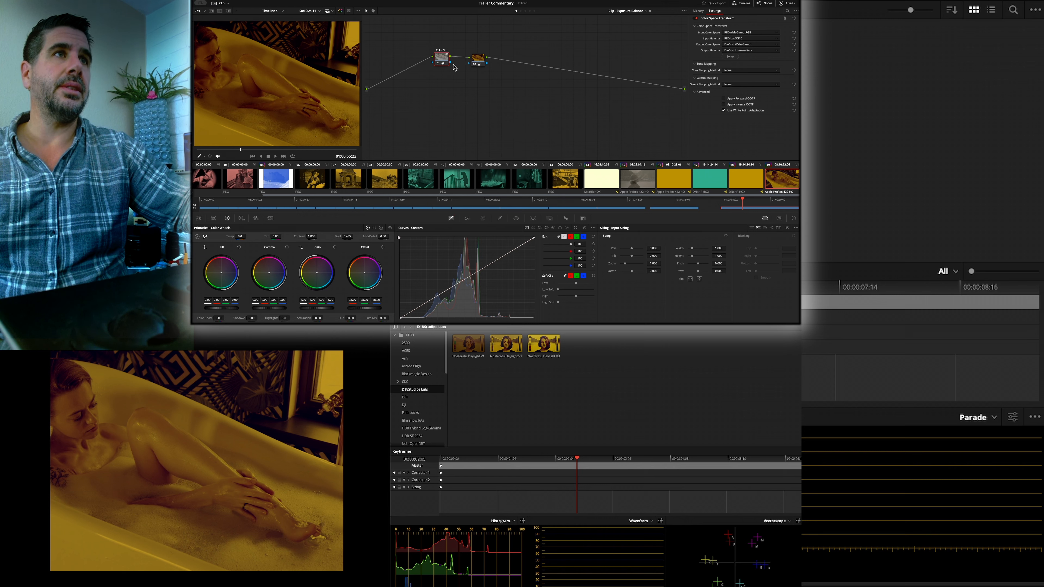
# - Space the two nodes apart and add a serial node directly after the Color Space Transform node
pyautogui.moveTo(439, 62); pyautogui.dragTo(515, 75)
pyautogui.click(476, 64)
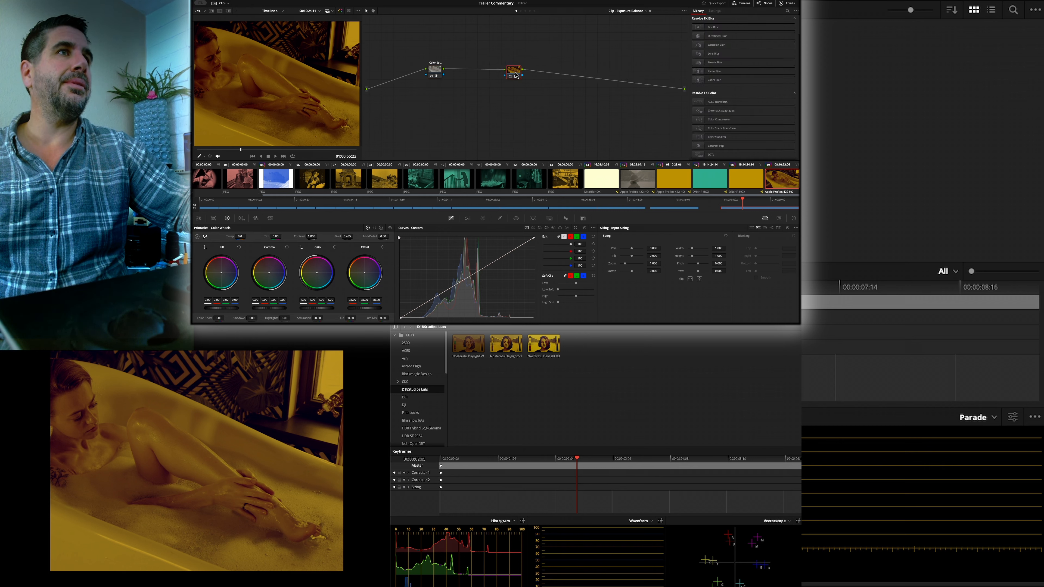
pyautogui.click(438, 70)
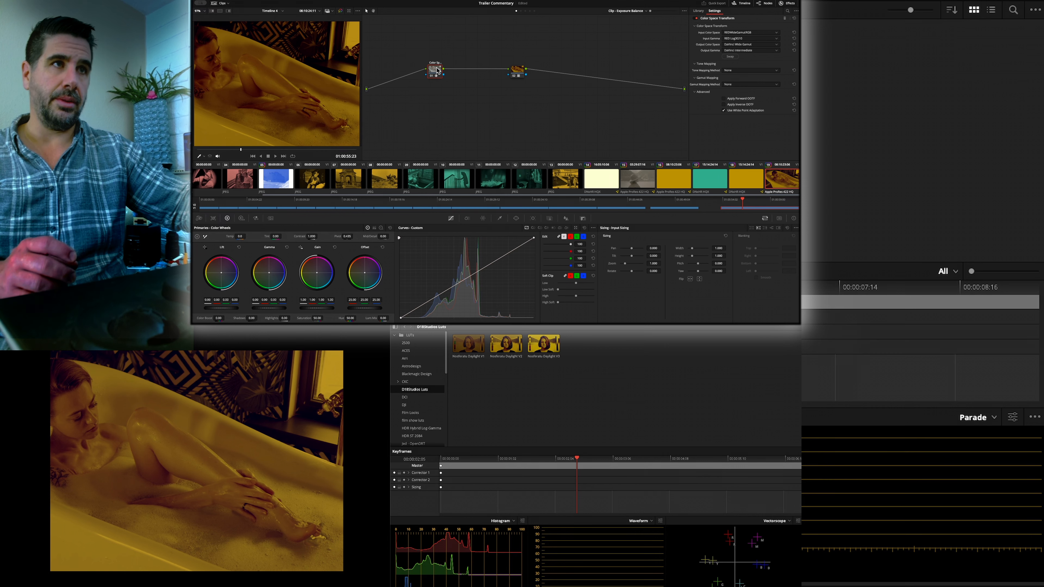
pyautogui.hotkey('alt', 's')
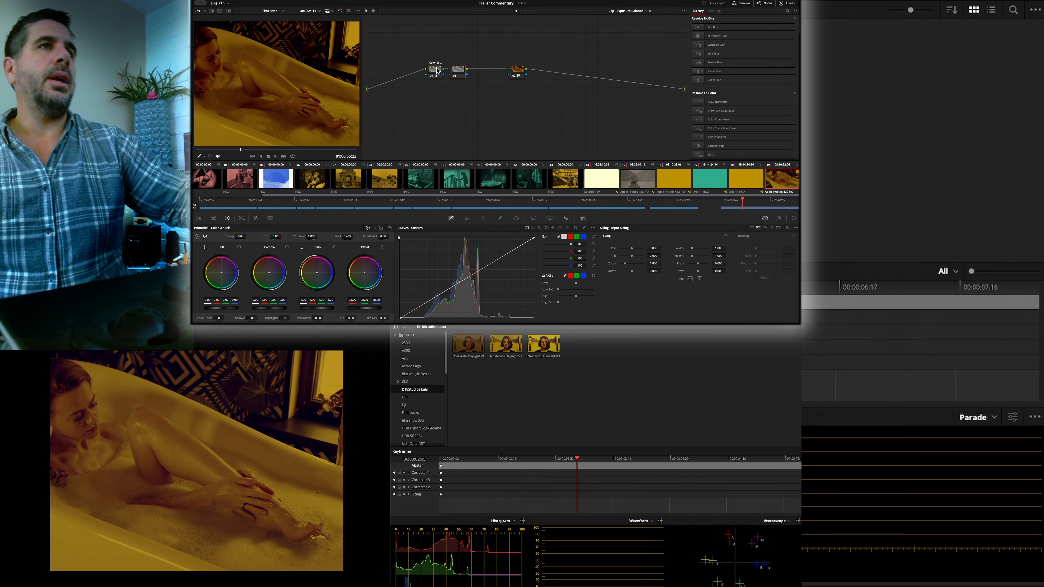
# - Give the new serial node its own gamma instead of the timeline's
pyautogui.rightClick(457, 72)
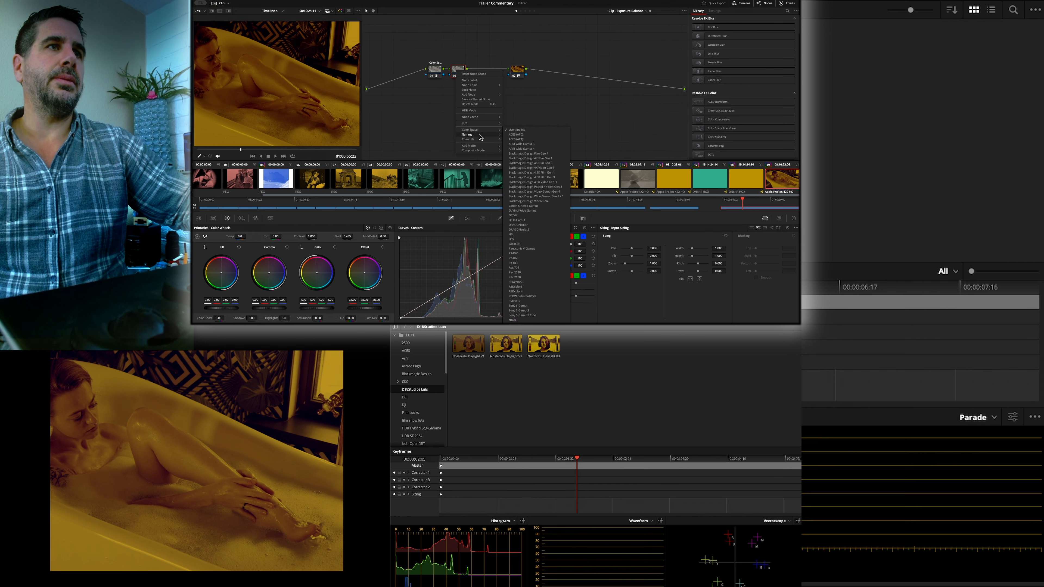
pyautogui.moveTo(497, 136)
pyautogui.click(519, 61)
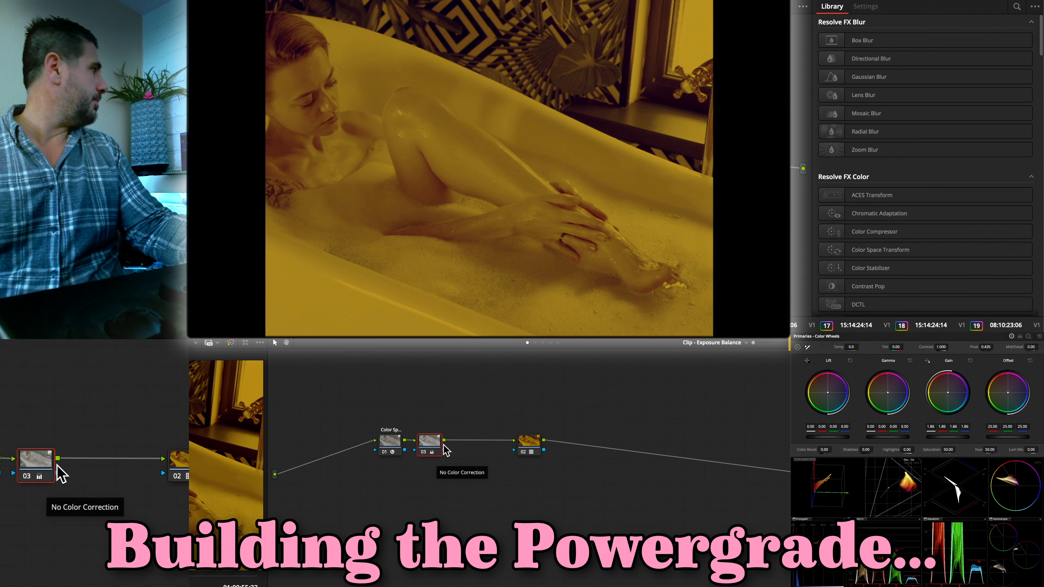
# - Make room in the node graph and effects library, and insert a Film Grain node between node 03 and the LUT node
pyautogui.moveTo(538, 442); pyautogui.dragTo(613, 451)
pyautogui.moveTo(434, 445); pyautogui.dragTo(435, 443)
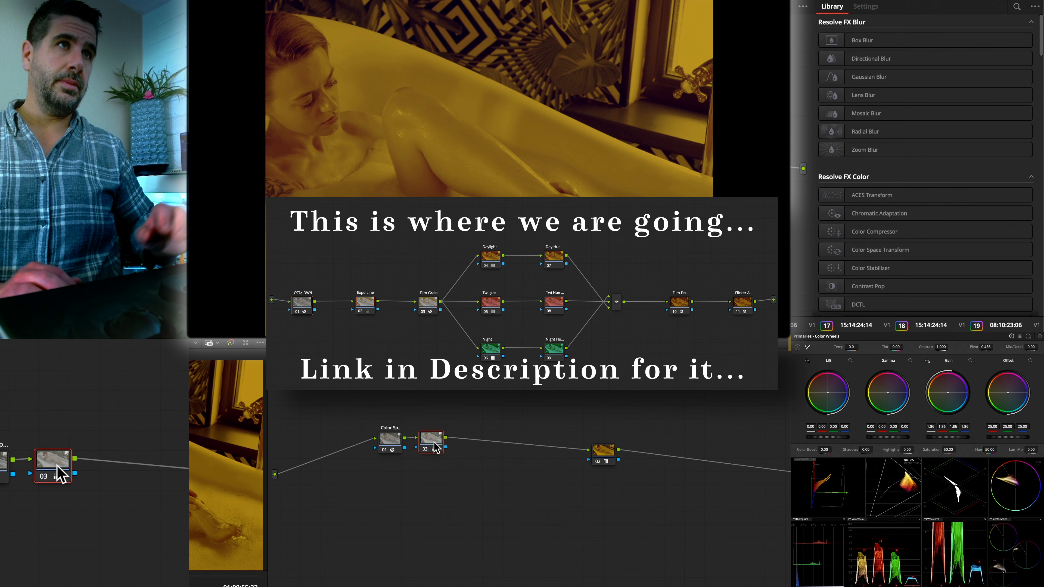
pyautogui.scroll(-5, 860, 196)
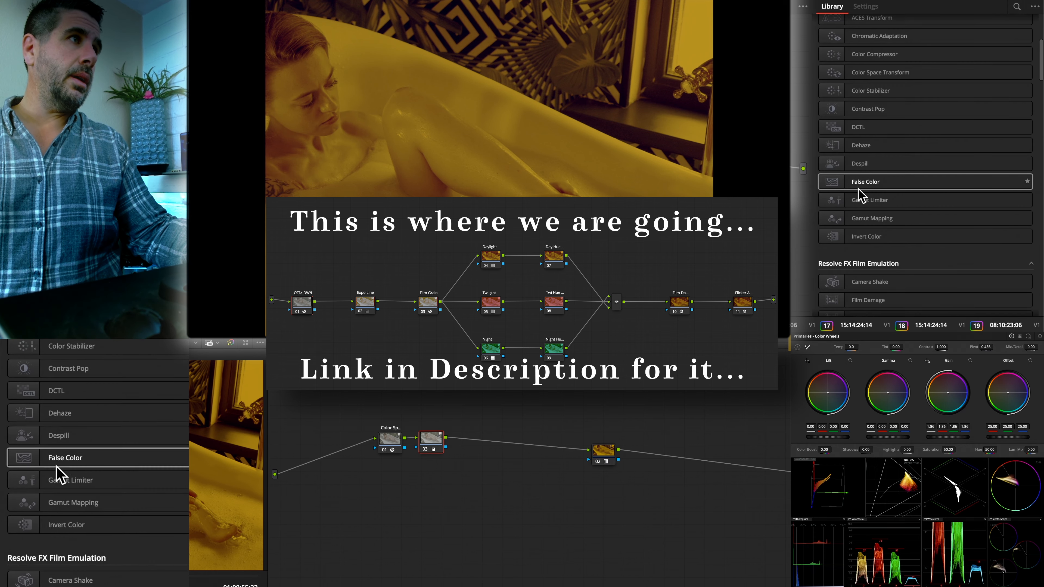
pyautogui.moveTo(810, 193); pyautogui.dragTo(788, 194)
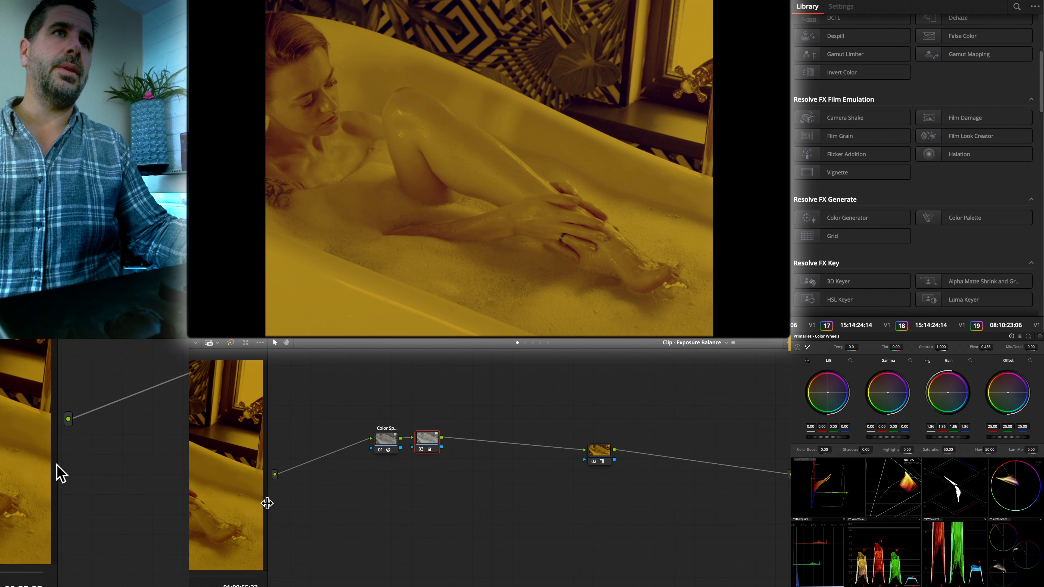
pyautogui.moveTo(268, 503); pyautogui.dragTo(189, 502)
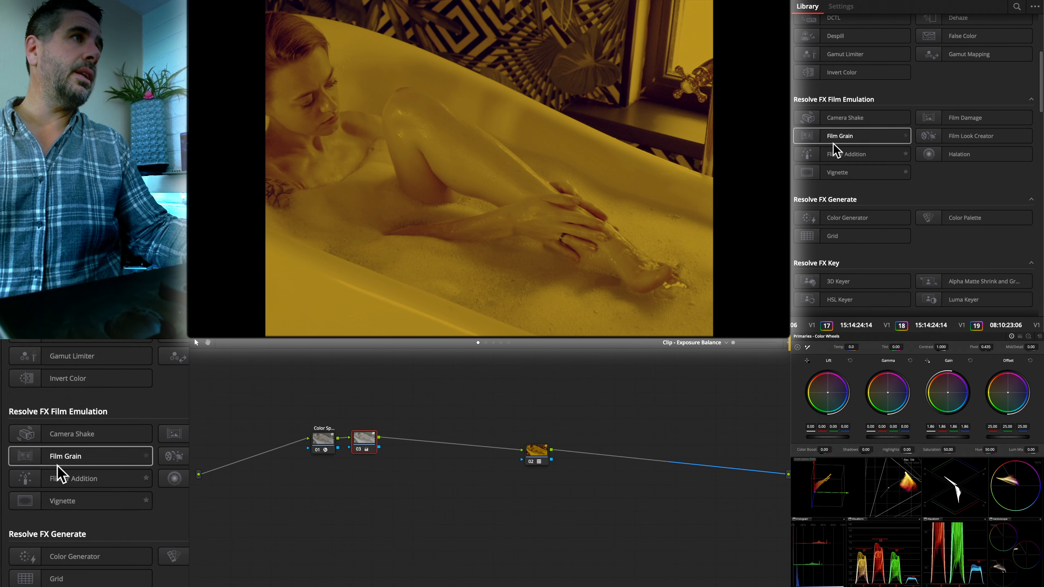
pyautogui.moveTo(834, 142); pyautogui.dragTo(463, 444)
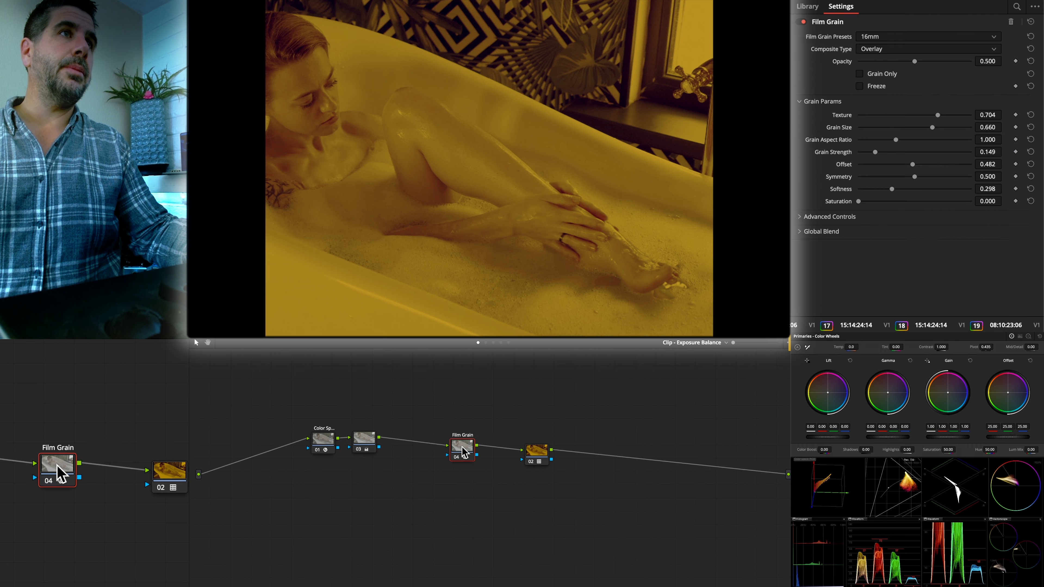
# - Base the Film Grain on the 35mm preset with texture 0.900, grain size 0.642, aspect ratio 1.207, strength 0.472, offset 0.572 and saturation 0.061
pyautogui.click(871, 37)
pyautogui.scroll(-5, 879, 124)
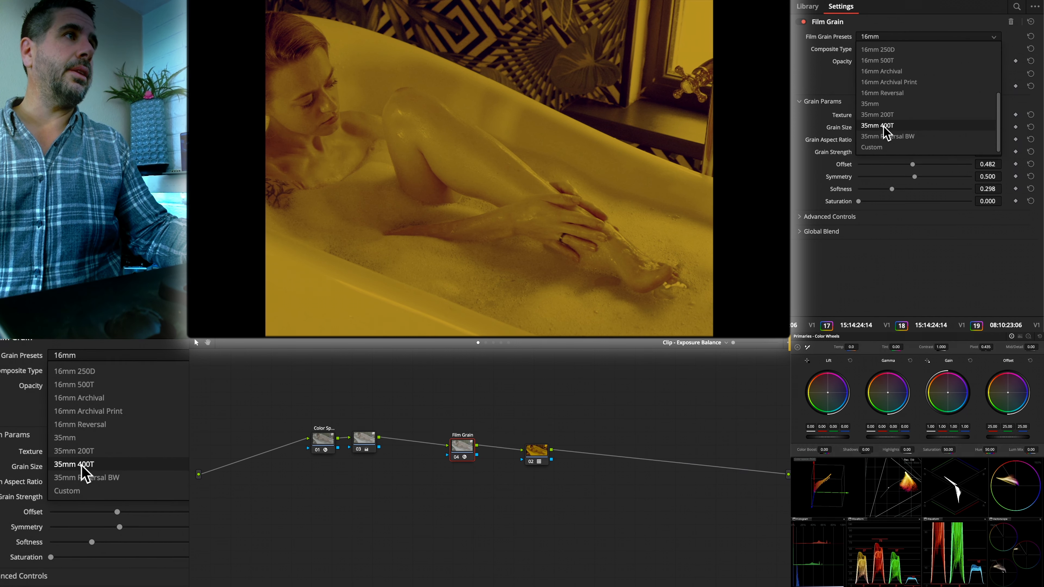
pyautogui.click(883, 114)
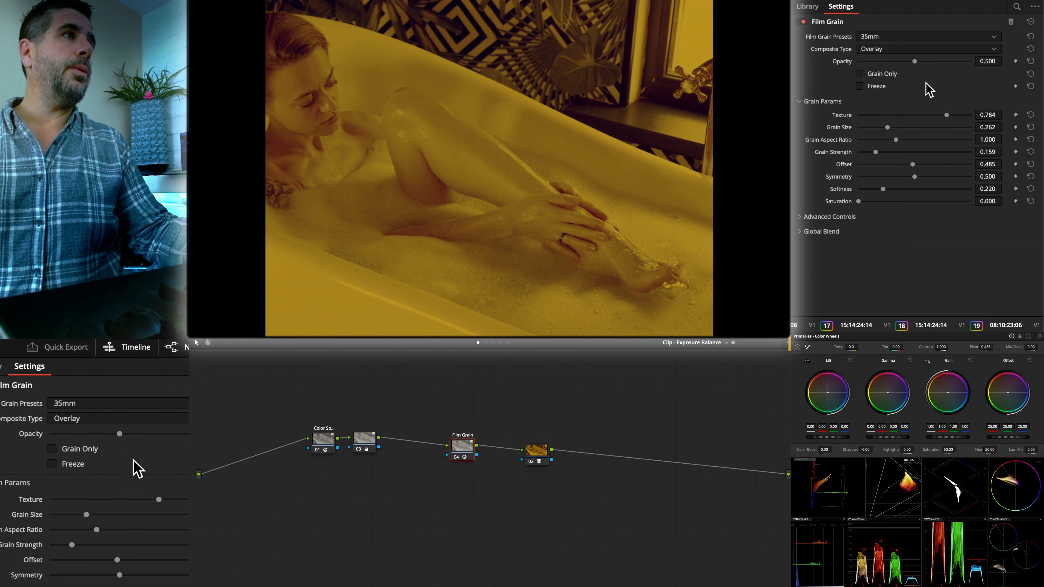
pyautogui.moveTo(945, 116)
pyautogui.mouseDown()
pyautogui.moveTo(962, 122)
pyautogui.moveTo(953, 121)
pyautogui.mouseUp()
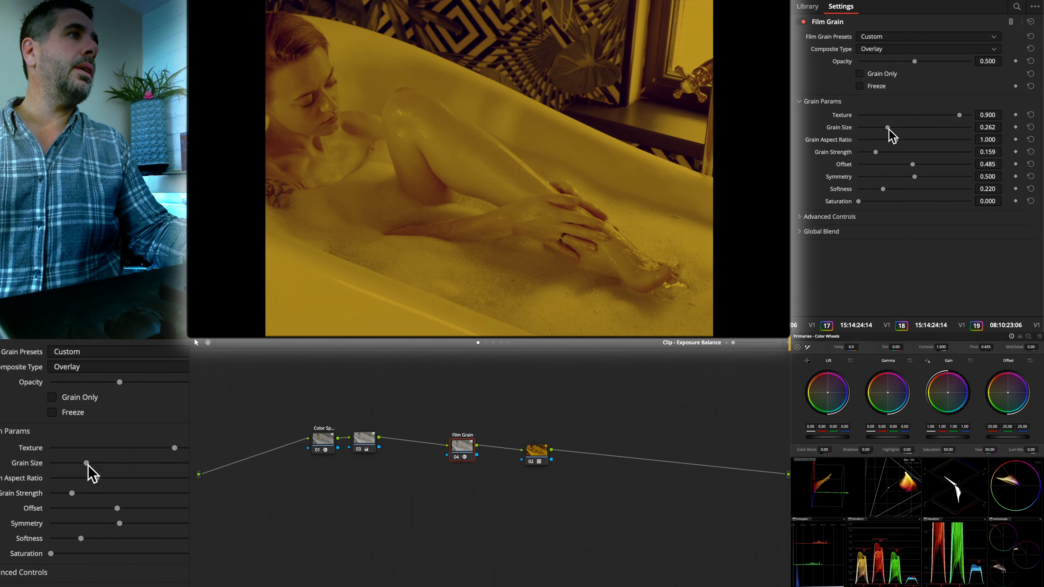
pyautogui.moveTo(889, 128); pyautogui.dragTo(929, 129)
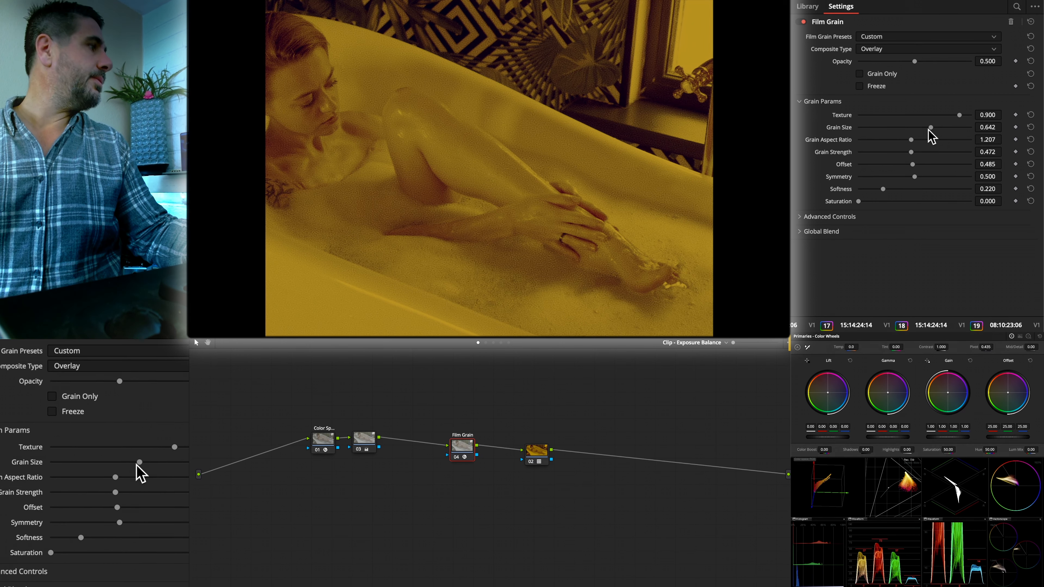
pyautogui.moveTo(913, 164); pyautogui.dragTo(922, 164)
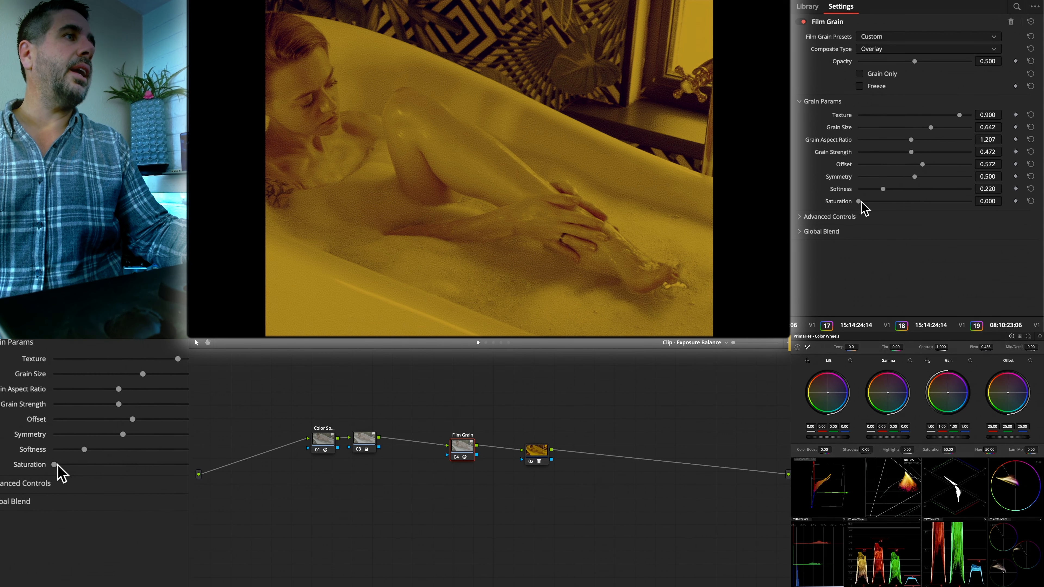
pyautogui.moveTo(862, 202); pyautogui.dragTo(868, 202)
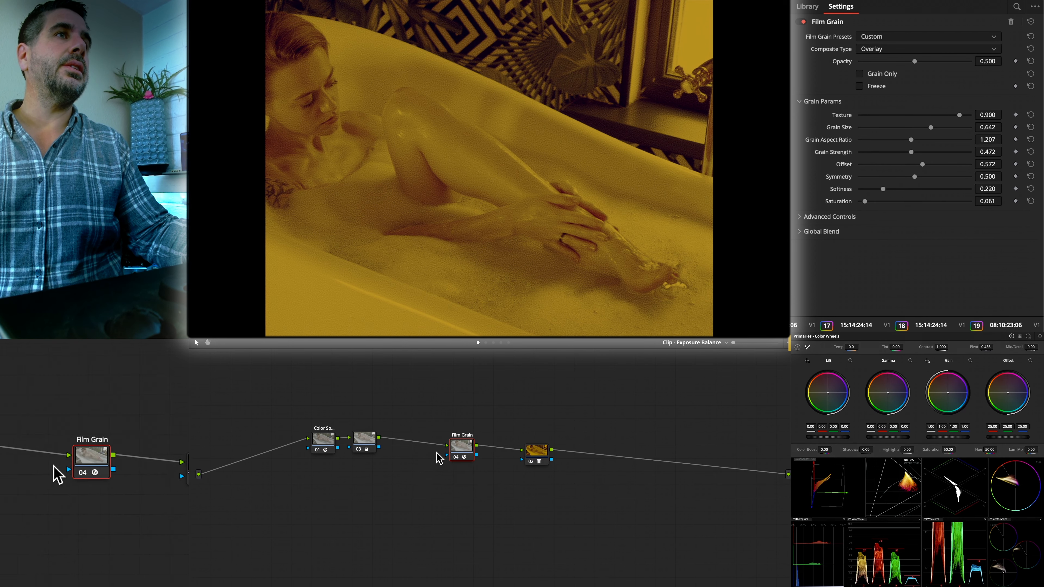
# - Move the Film Grain and LUT nodes closer to the chain's start and add a Film Damage node after the LUT node
pyautogui.moveTo(462, 452); pyautogui.dragTo(420, 446)
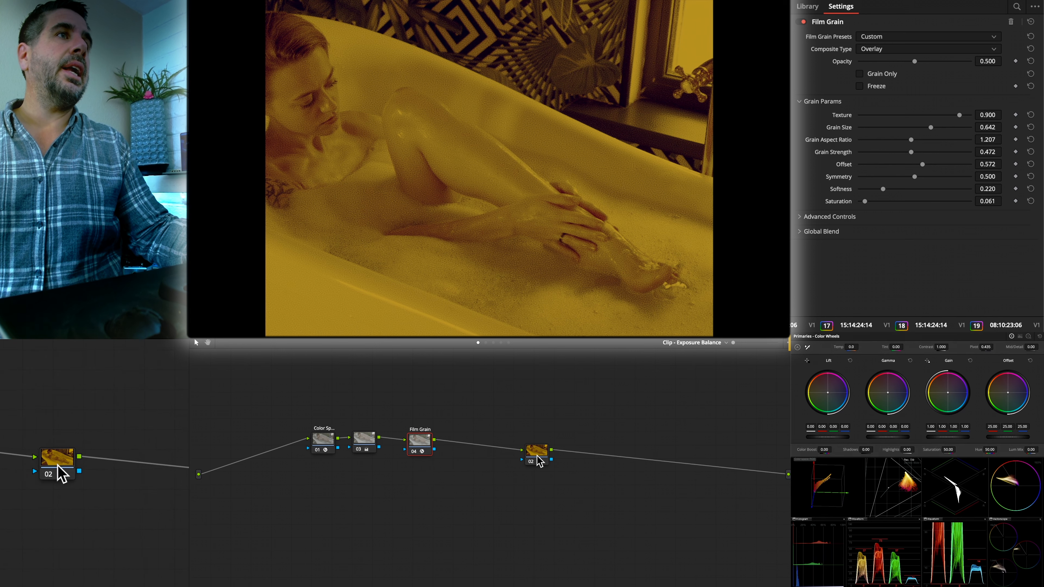
pyautogui.moveTo(538, 460); pyautogui.dragTo(486, 445)
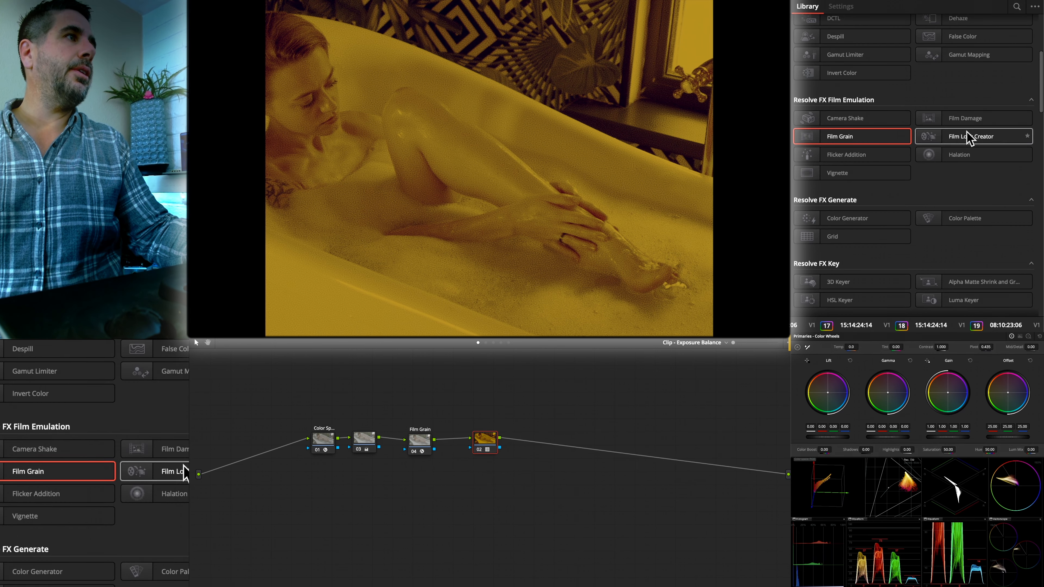
pyautogui.moveTo(965, 120); pyautogui.dragTo(595, 452)
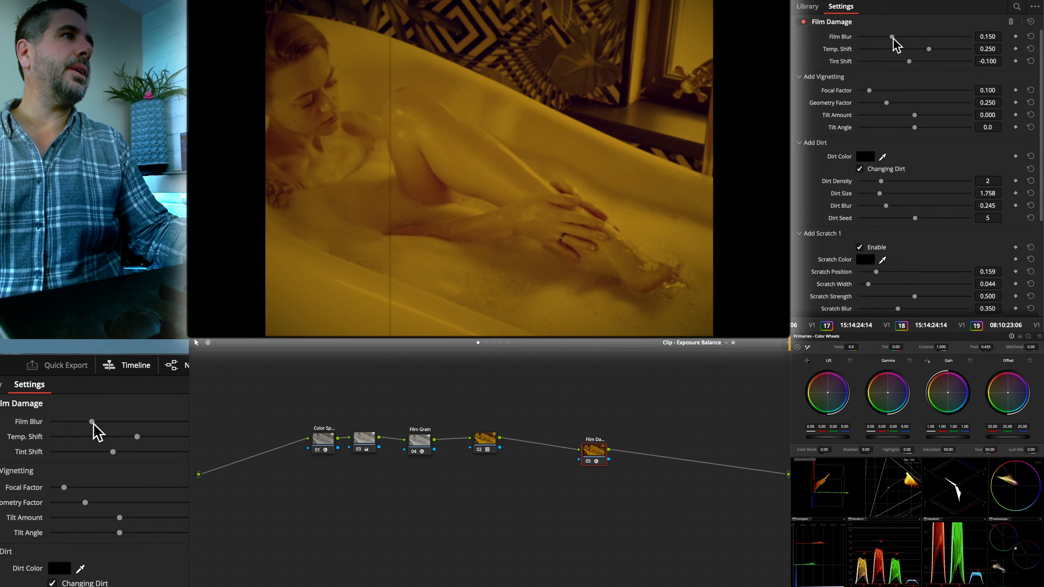
pyautogui.moveTo(601, 448); pyautogui.dragTo(586, 440)
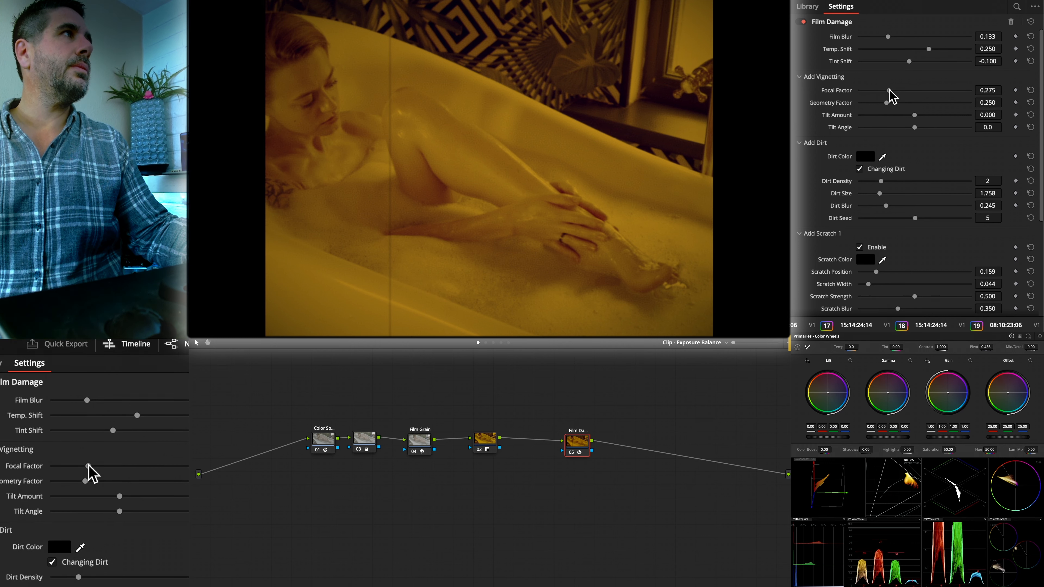
# - Set the Film Damage blur to 0.133, the vignetting focal factor to 0.210 and the dirt color to a dark yellow
pyautogui.moveTo(875, 90); pyautogui.dragTo(878, 91)
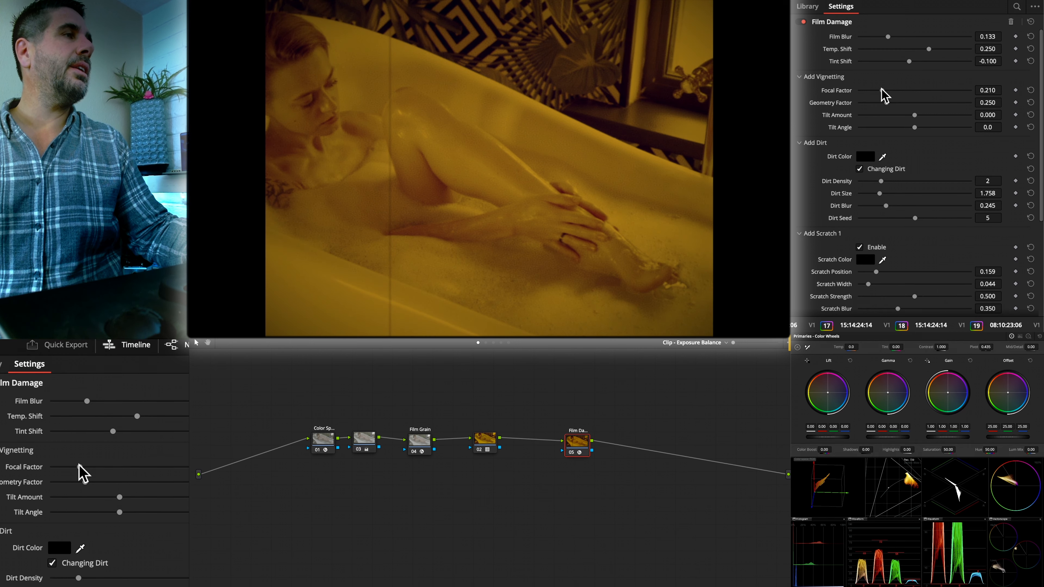
pyautogui.click(866, 156)
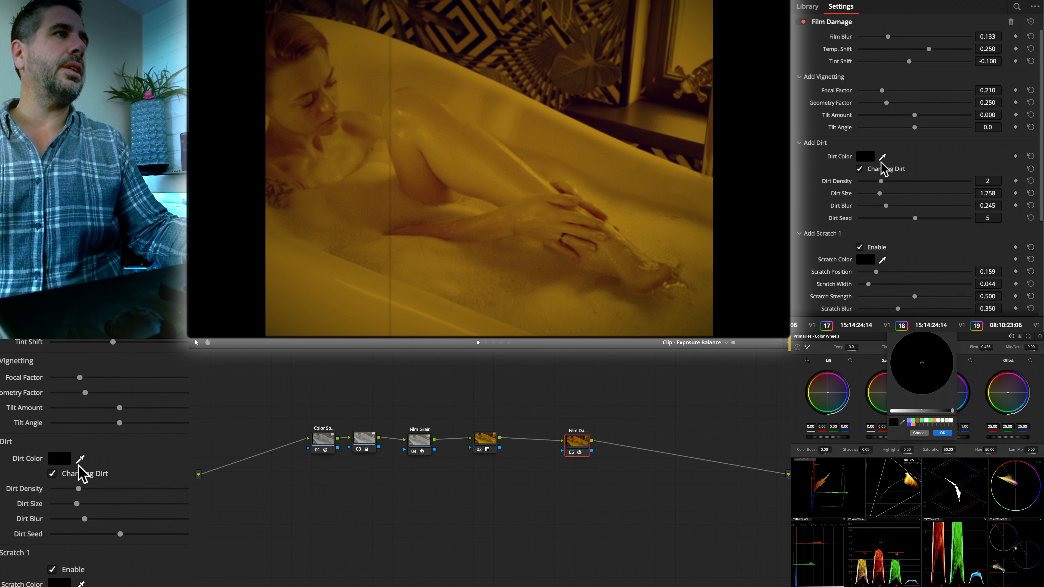
pyautogui.click(941, 434)
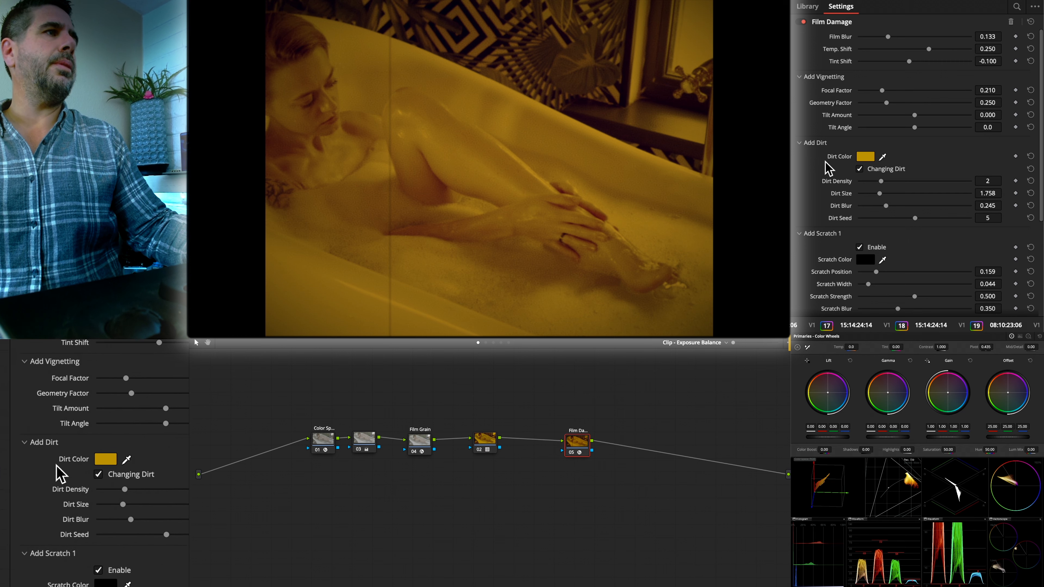
pyautogui.click(862, 160)
pyautogui.moveTo(945, 413); pyautogui.dragTo(940, 414)
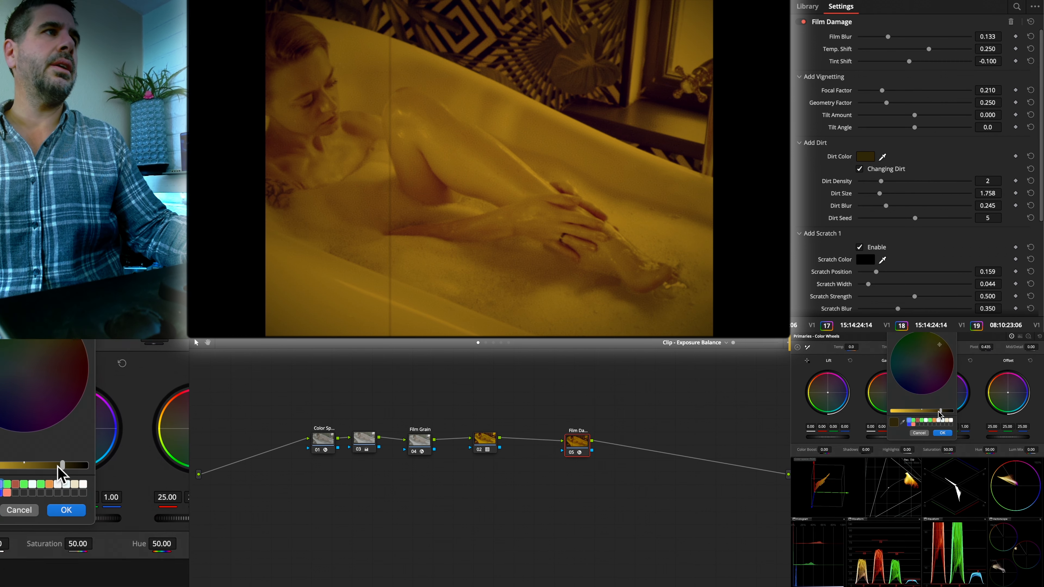
pyautogui.click(944, 434)
# - Examine the Film Damage settings for scratch 1 and scratch 2
pyautogui.scroll(-4, 883, 267)
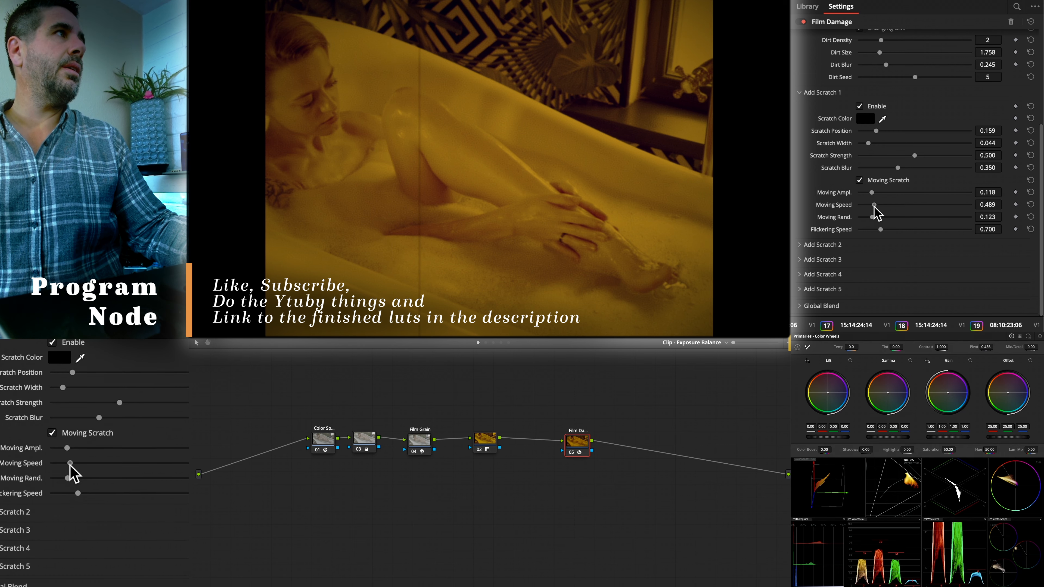
pyautogui.click(799, 246)
pyautogui.scroll(-3, 864, 271)
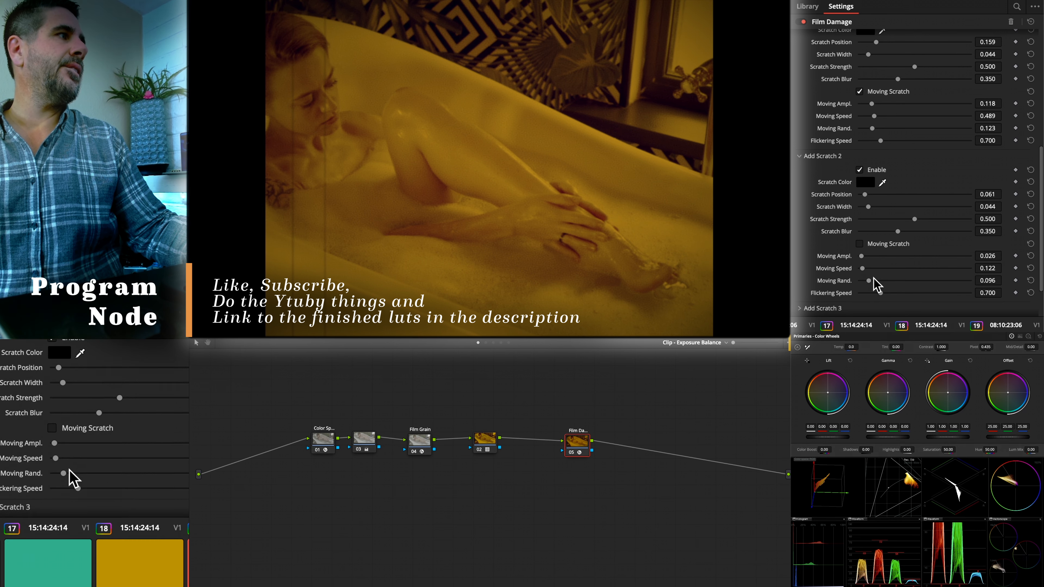
pyautogui.moveTo(573, 440); pyautogui.dragTo(570, 435)
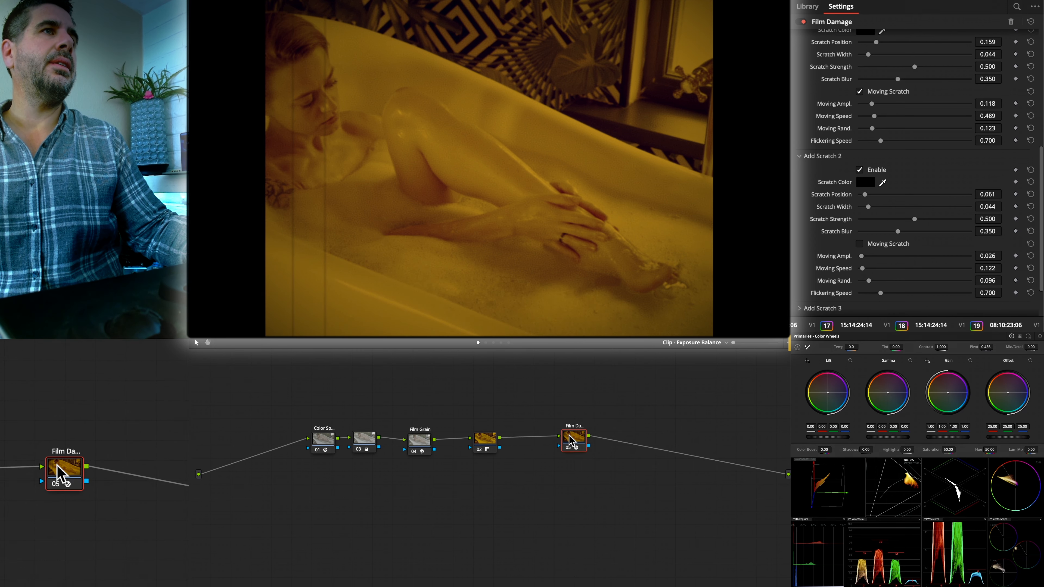
# - Set the Film Damage dirt density to 4, the dirt size to 1.856 and the dirt blur to 0.279
pyautogui.scroll(8, 873, 94)
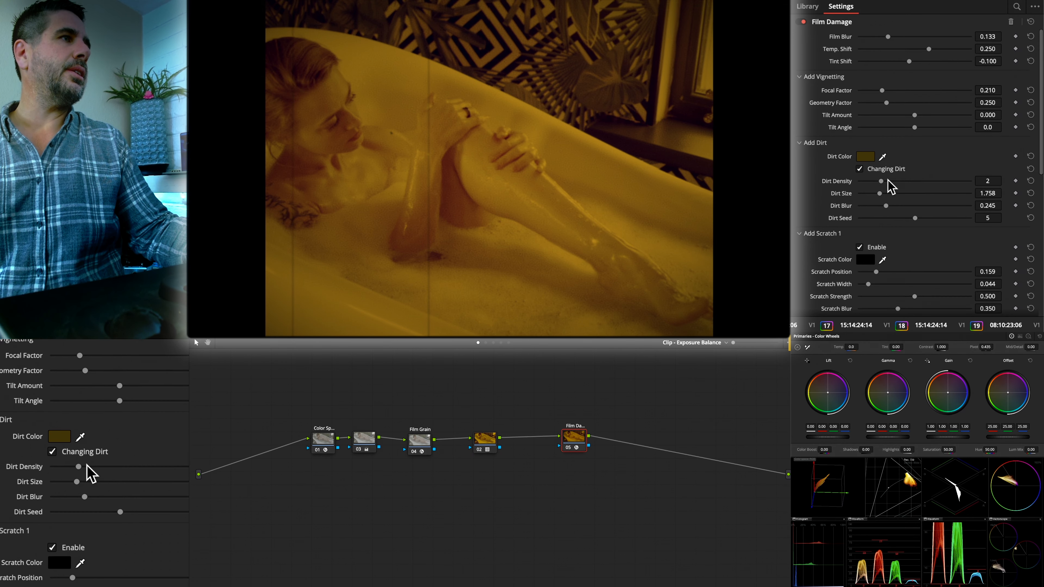
pyautogui.moveTo(887, 181)
pyautogui.mouseDown()
pyautogui.moveTo(927, 184)
pyautogui.moveTo(885, 200)
pyautogui.mouseUp()
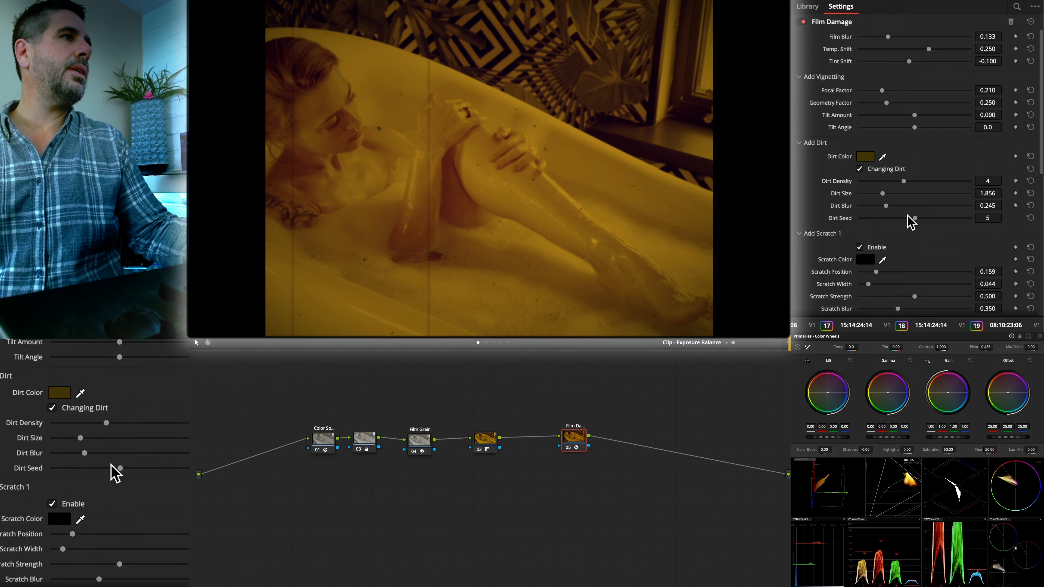
pyautogui.moveTo(890, 206); pyautogui.dragTo(888, 206)
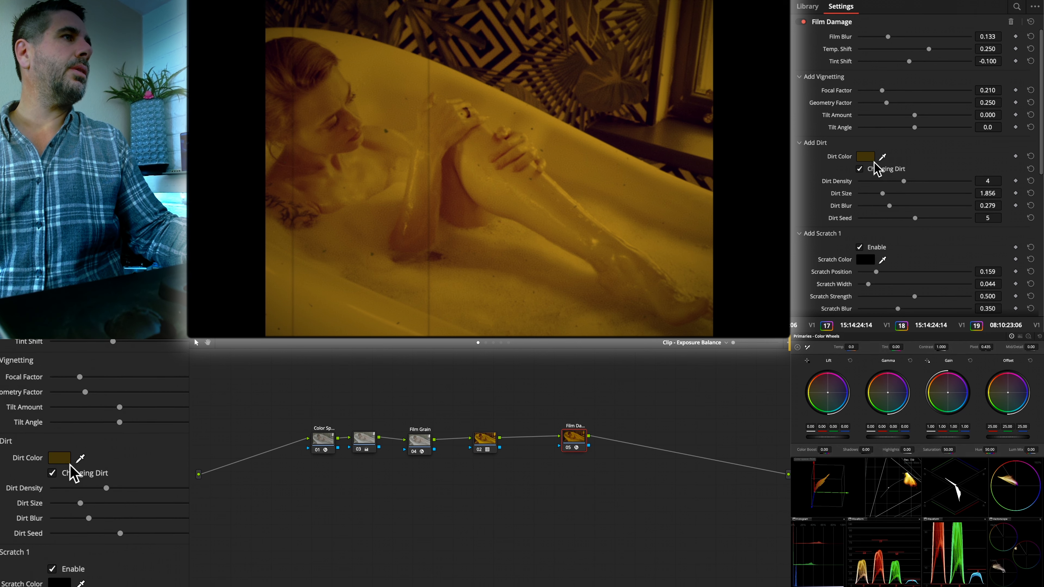
# - Darken the Film Damage dirt color to a nearly black yellow-brown
pyautogui.click(865, 157)
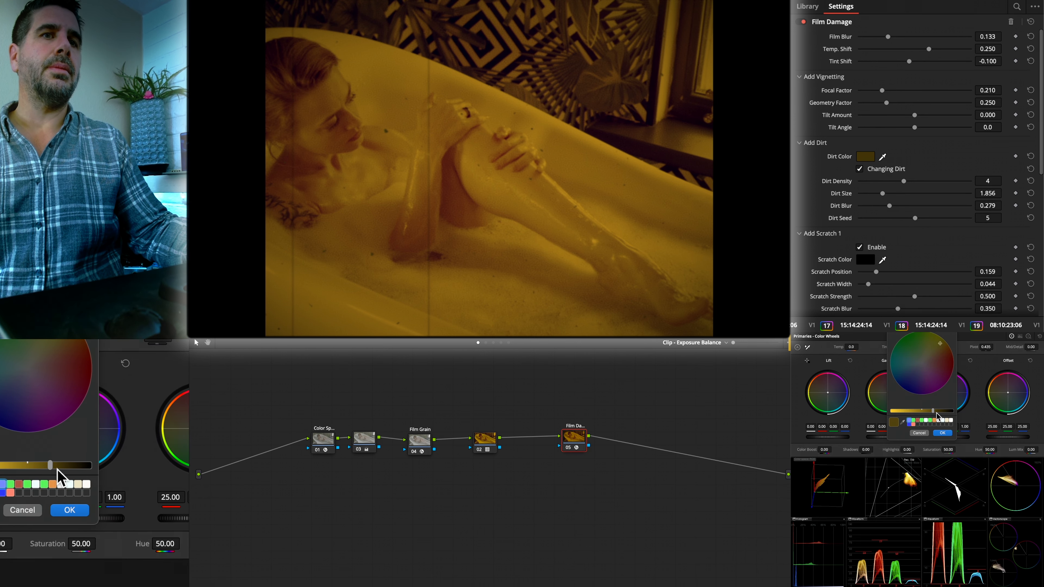
pyautogui.moveTo(933, 412); pyautogui.dragTo(946, 412)
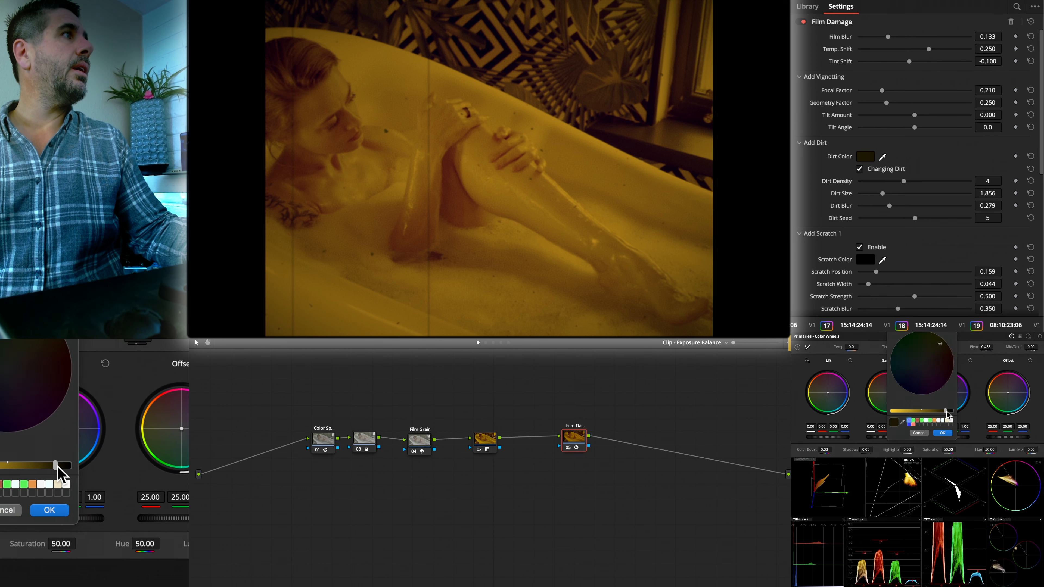
pyautogui.press('super+z')
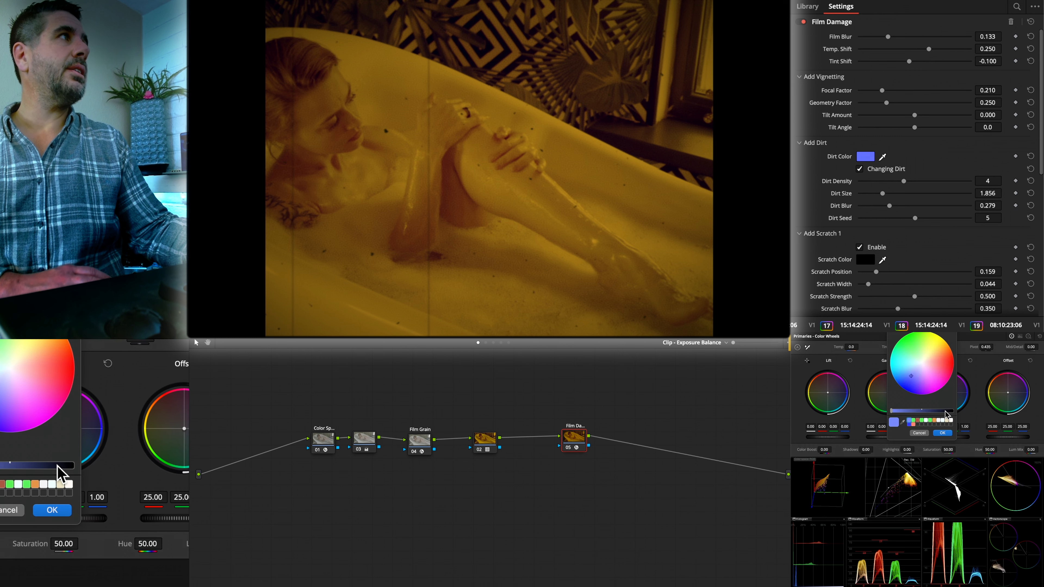
pyautogui.click(944, 411)
pyautogui.moveTo(939, 363); pyautogui.dragTo(940, 348)
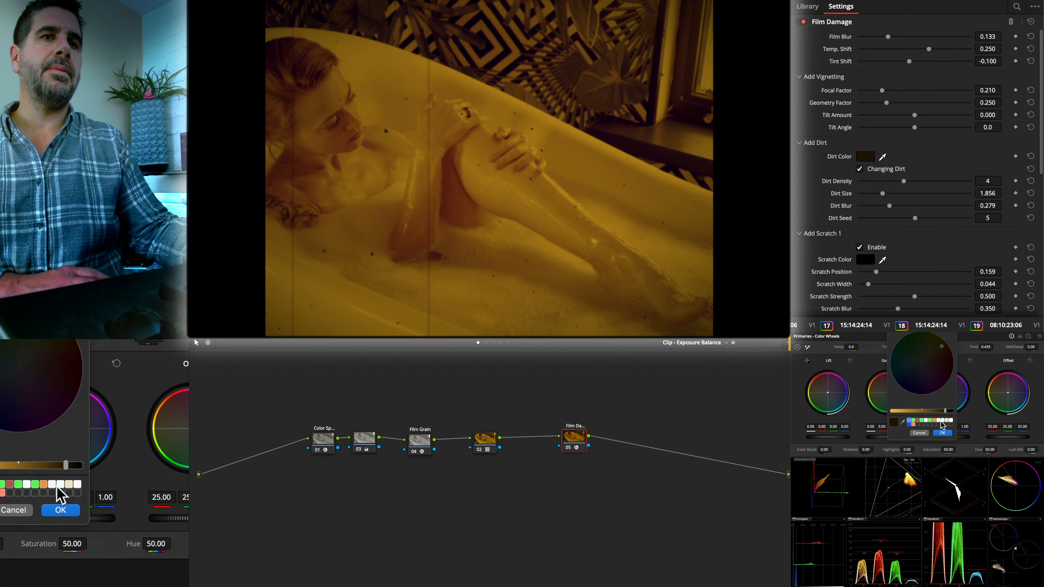
pyautogui.click(942, 432)
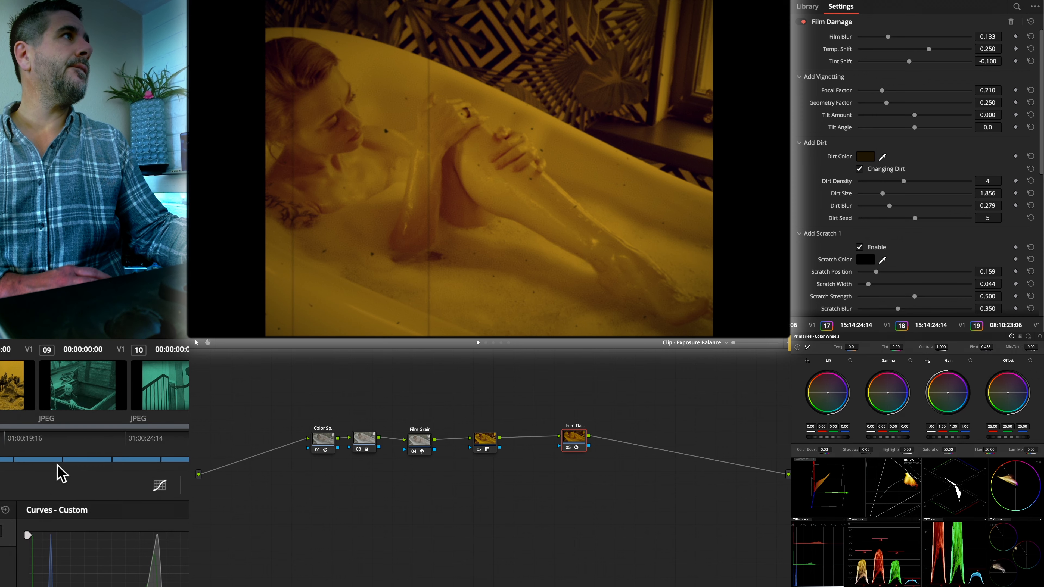
# - Set the dirt blur to 0.153 and the dirt seed to 3 during playback, and move the Film Damage node closer to the LUT node
pyautogui.press('space')
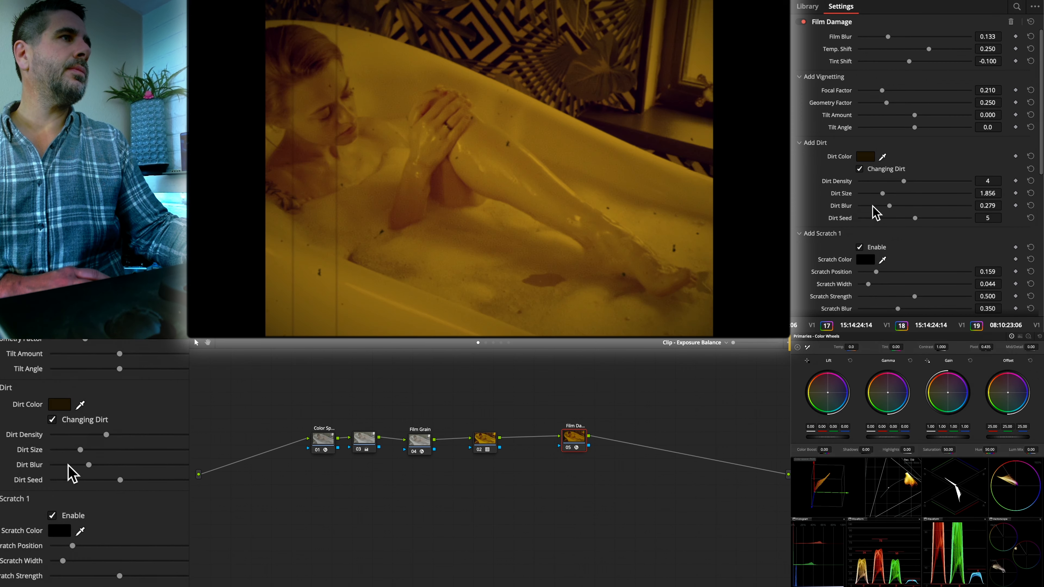
pyautogui.moveTo(916, 218); pyautogui.dragTo(875, 206)
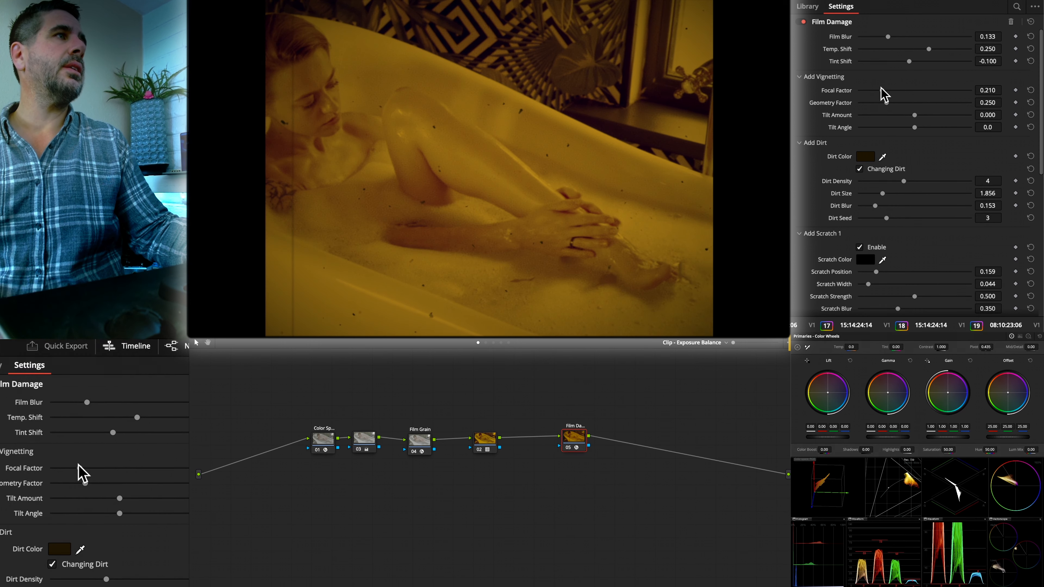
pyautogui.moveTo(574, 438); pyautogui.dragTo(557, 451)
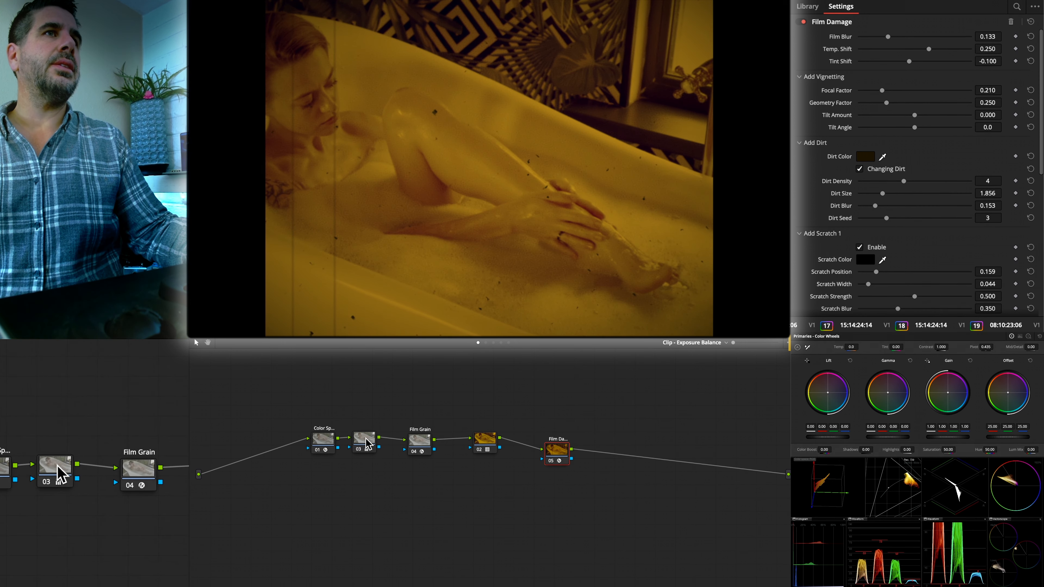
# - Disable node 03 and turn on Grain Only for the Film Grain node
pyautogui.click(366, 444)
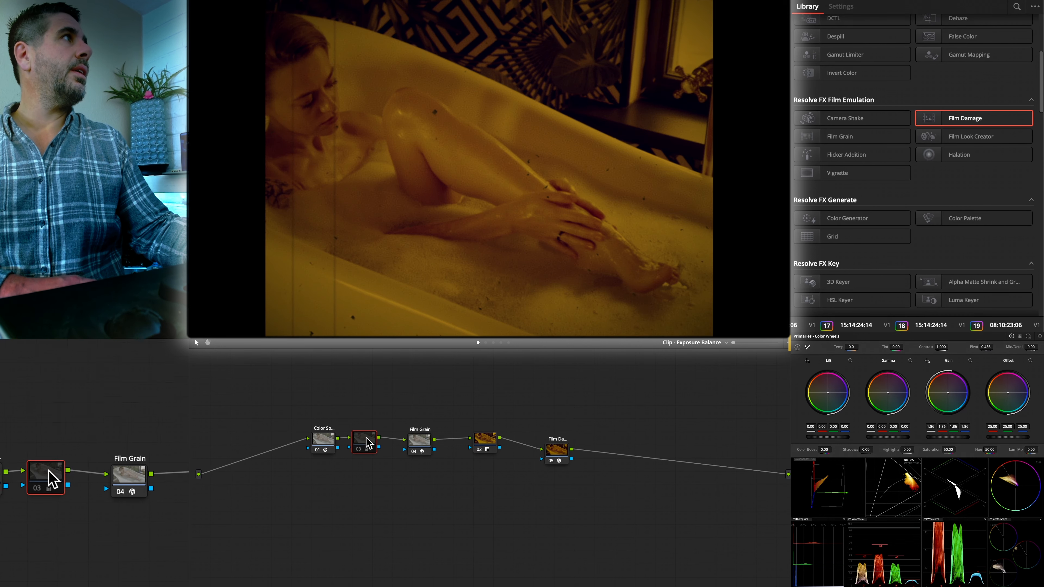
pyautogui.click(485, 439)
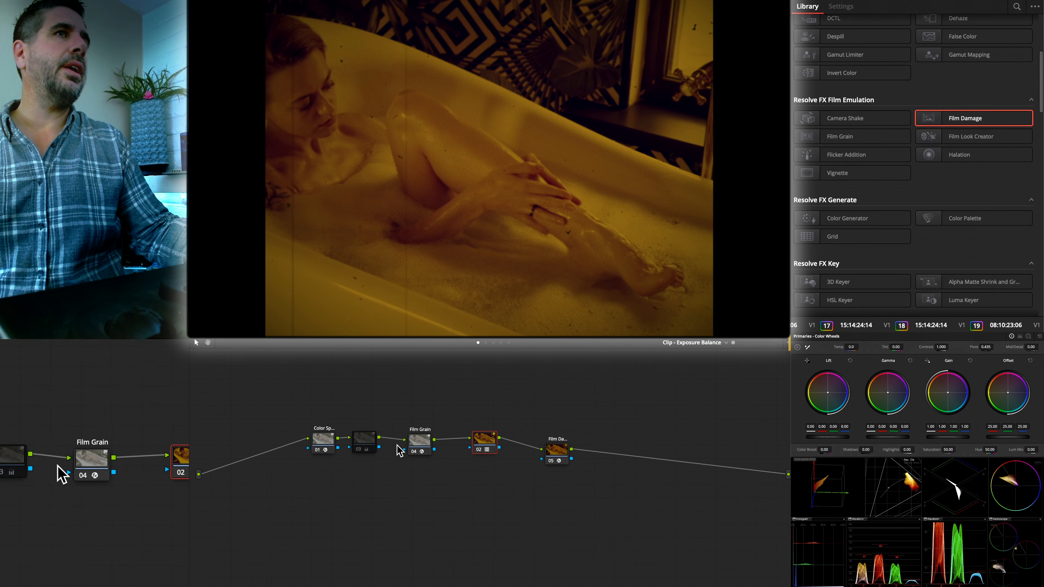
pyautogui.click(419, 441)
pyautogui.click(881, 74)
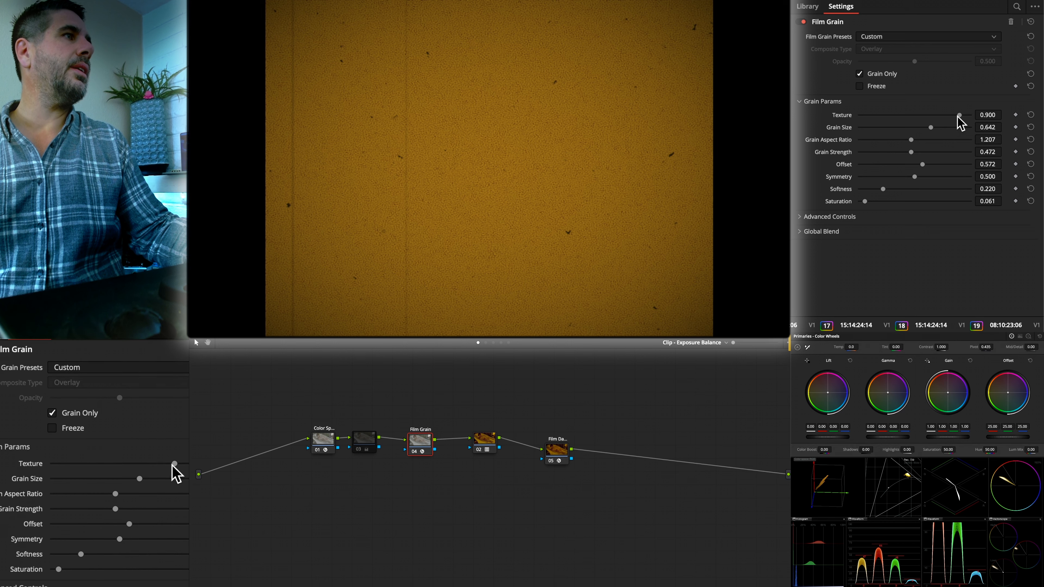
# - Set the Film Grain texture to 0.668, grain size to 0.563, grain aspect ratio to 1.000 and grain strength to 0.747
pyautogui.moveTo(958, 116); pyautogui.dragTo(917, 135)
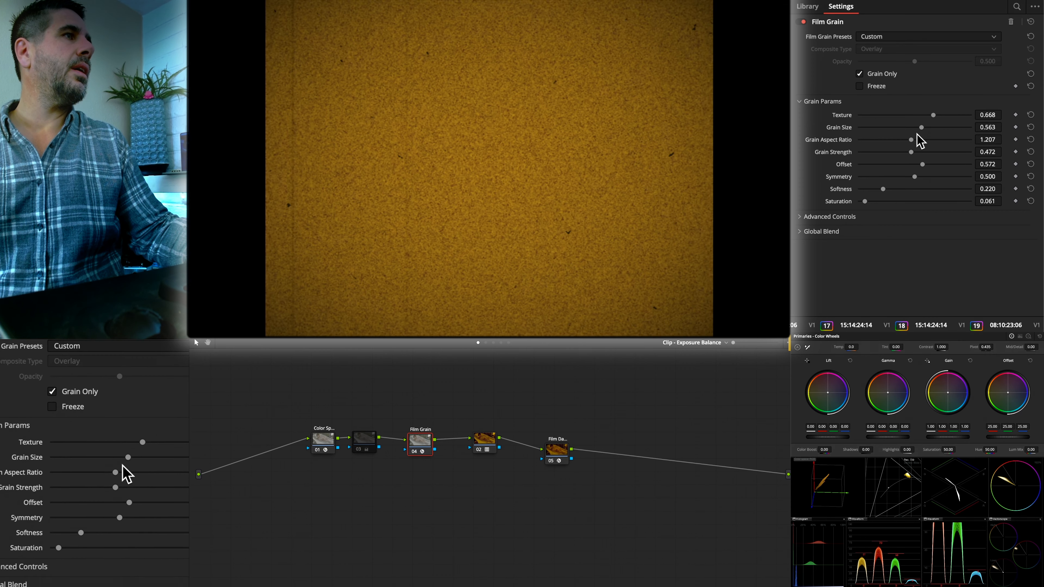
pyautogui.doubleClick(911, 139)
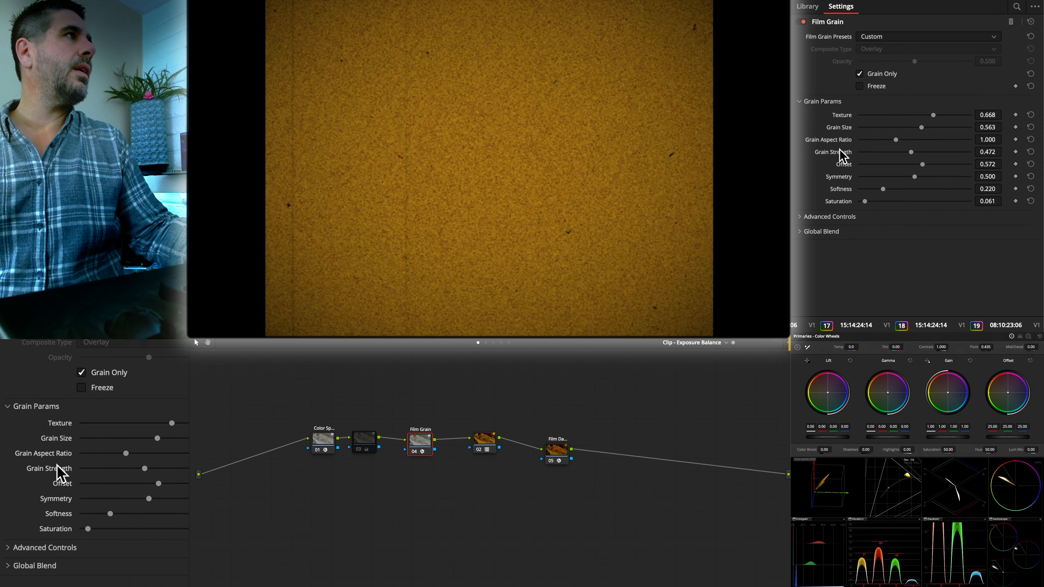
pyautogui.moveTo(911, 152); pyautogui.dragTo(932, 151)
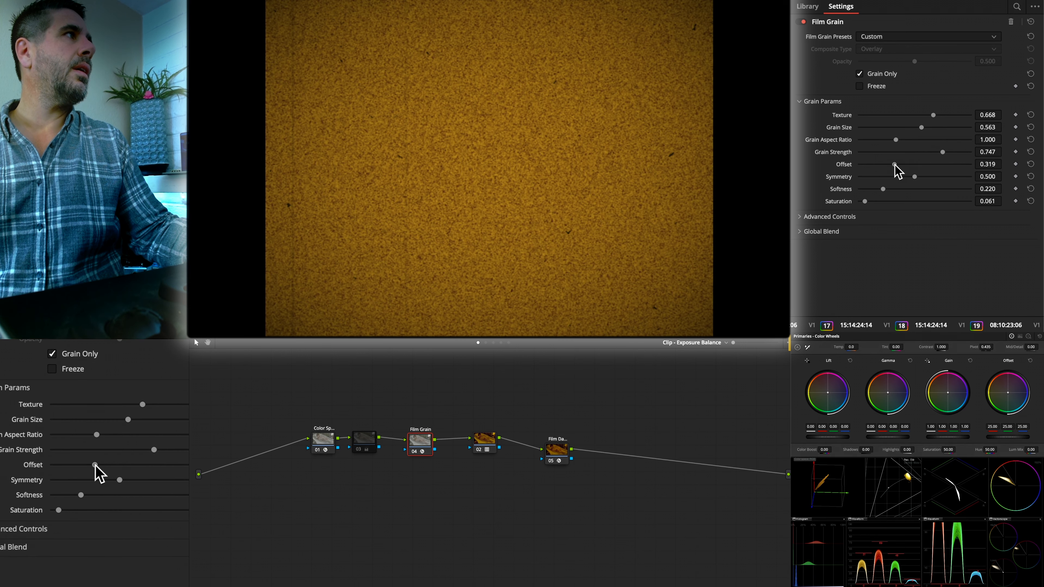
# - Set the Film Grain offset to 0.493, symmetry to 0.546 and saturation to 0.183, and turn off Grain Only
pyautogui.moveTo(894, 164); pyautogui.dragTo(920, 178)
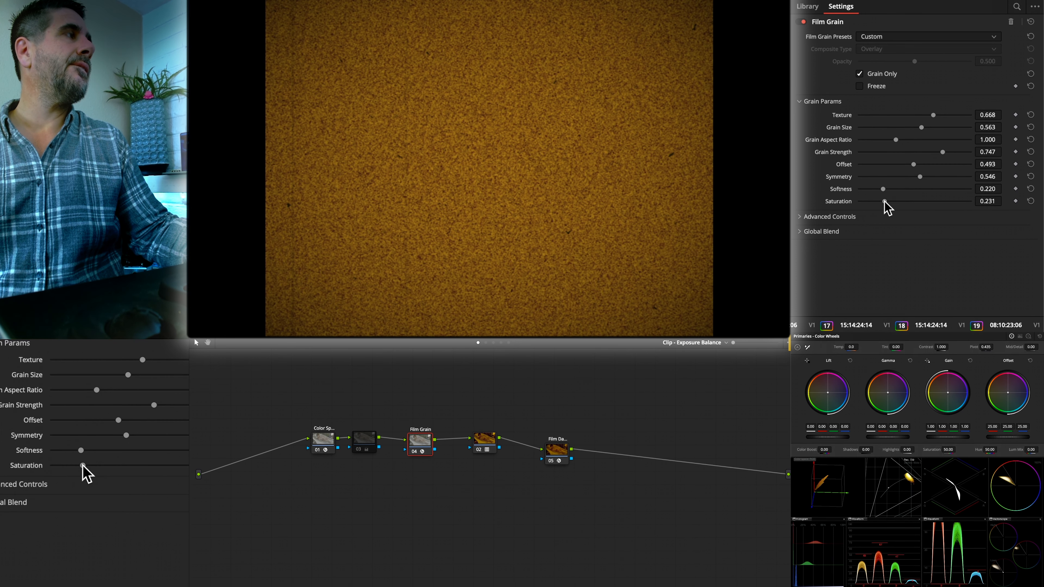
pyautogui.moveTo(884, 201); pyautogui.dragTo(878, 201)
pyautogui.click(800, 217)
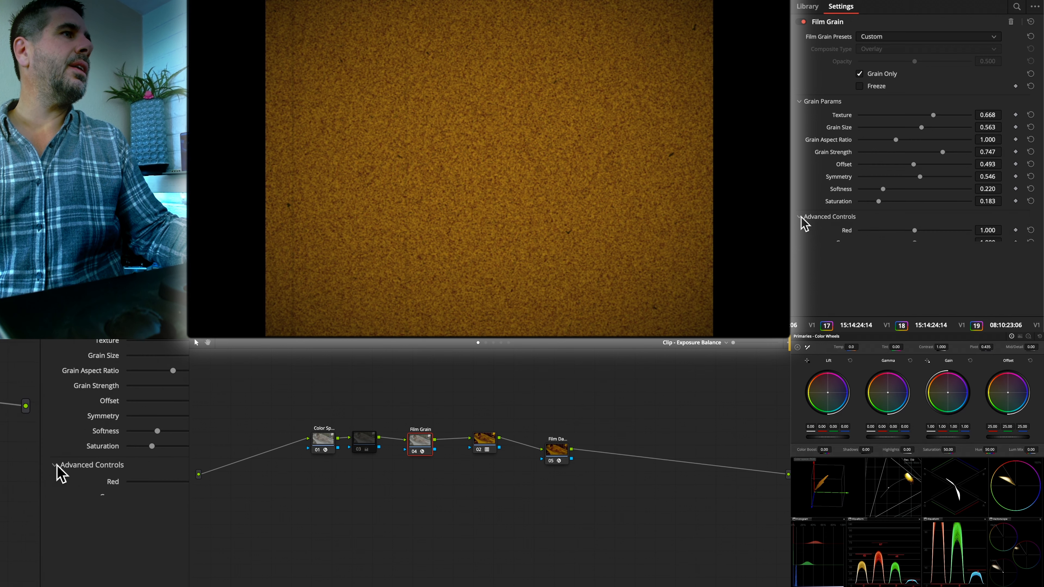
pyautogui.click(801, 218)
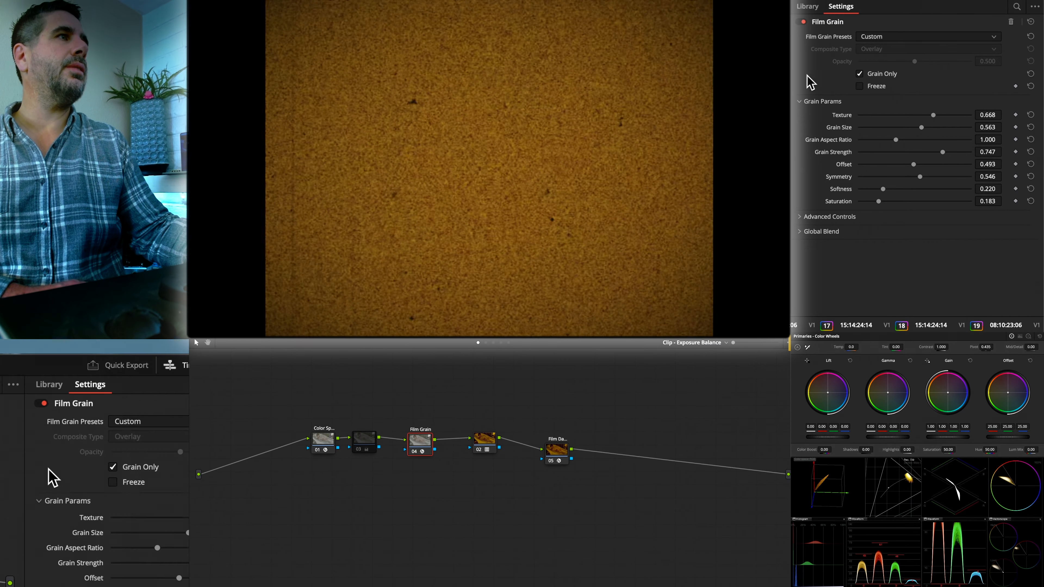
pyautogui.click(862, 74)
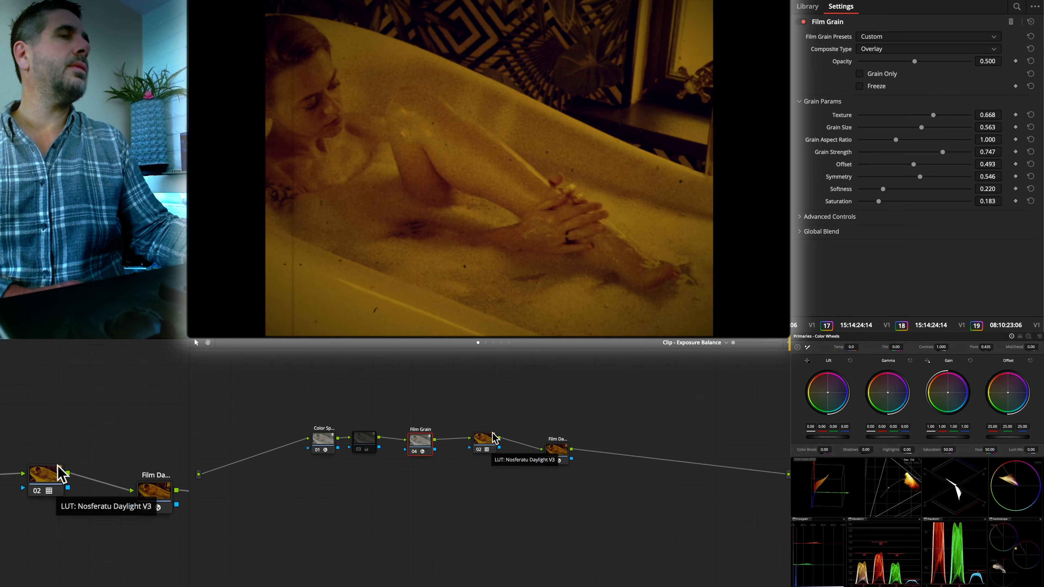
# - Add a Flicker Addition node after the Film Damage node and set its flicker type to Flicker Vignette
pyautogui.click(556, 448)
pyautogui.scroll(-5, 824, 164)
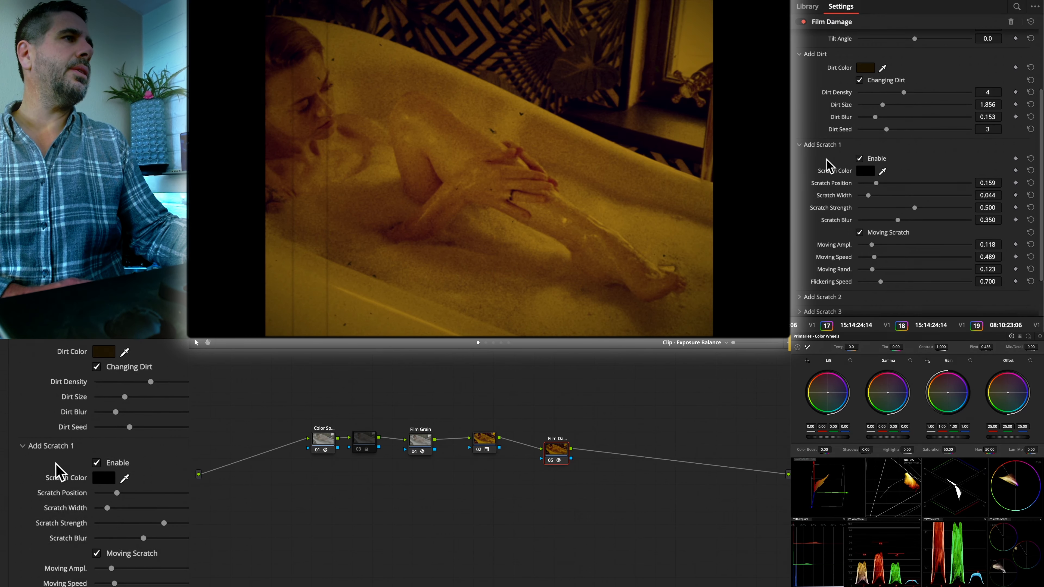
pyautogui.scroll(5, 809, 273)
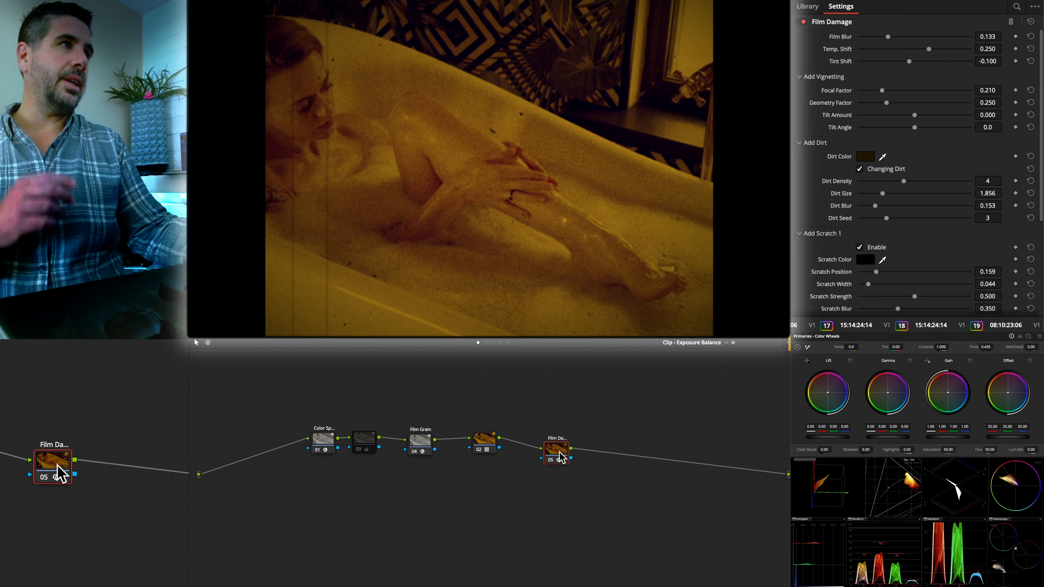
pyautogui.click(807, 6)
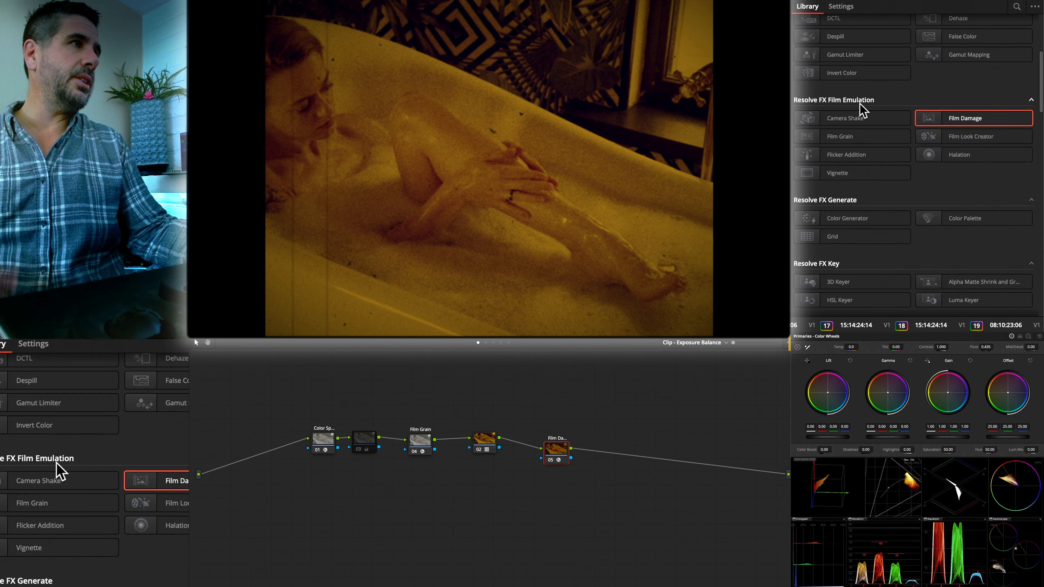
pyautogui.moveTo(844, 154); pyautogui.dragTo(698, 464)
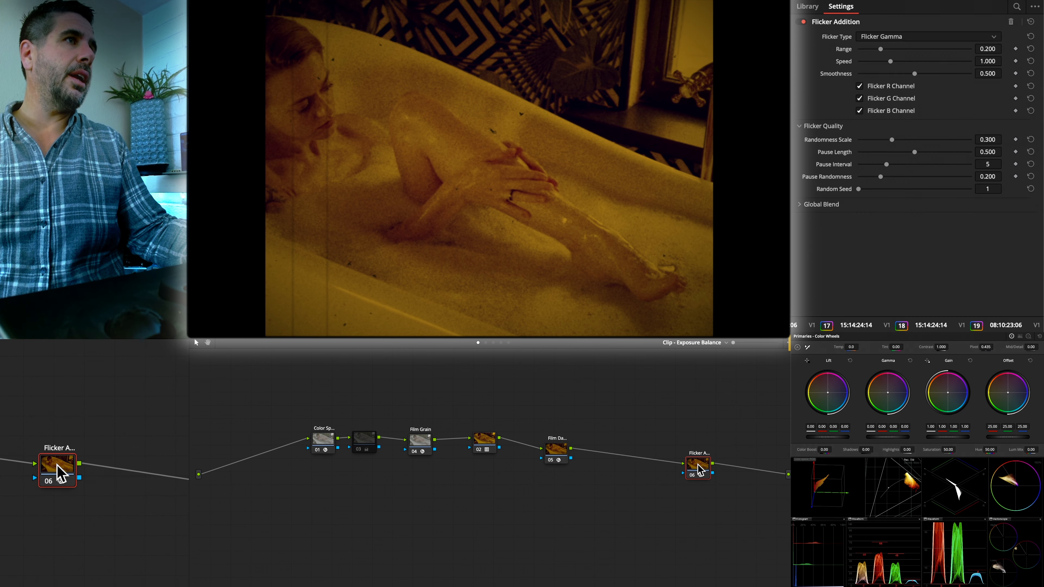
pyautogui.click(895, 41)
pyautogui.click(899, 84)
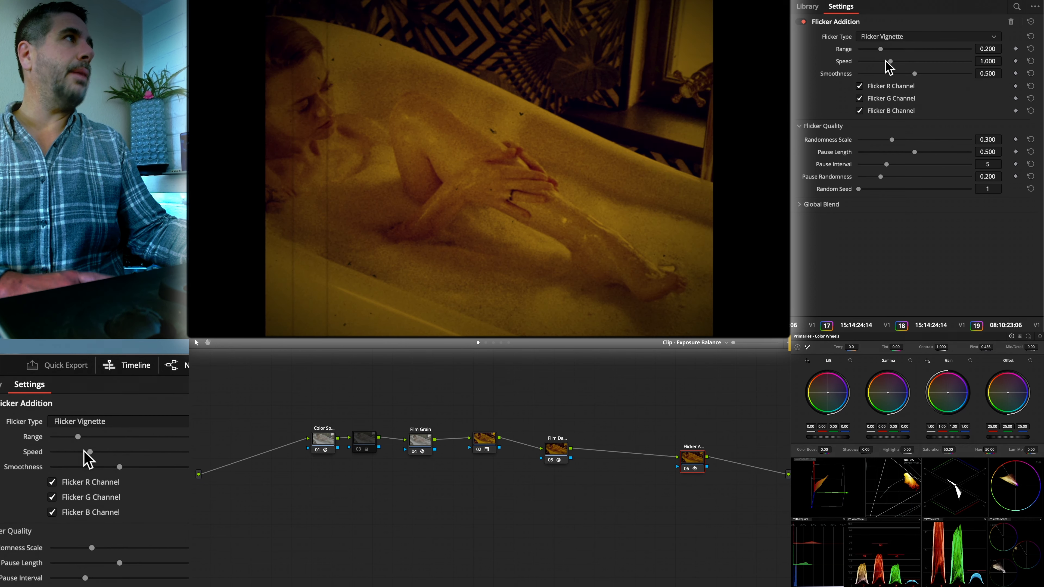
# - Set the vignette flicker's speed to 0.046, smoothness to 1.000, range to 0.074 and randomness scale to 0.127
pyautogui.moveTo(891, 61); pyautogui.dragTo(866, 61)
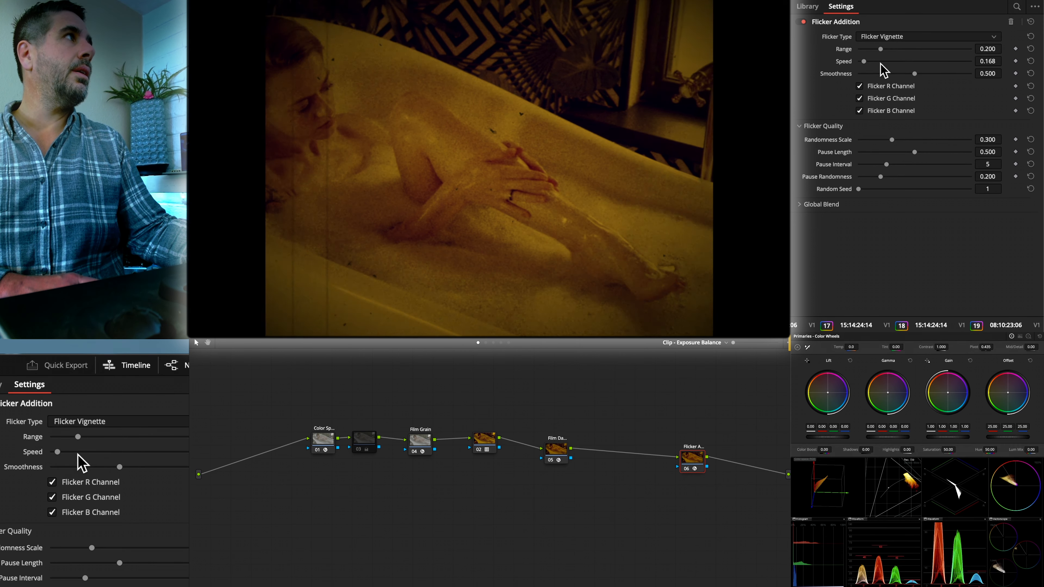
pyautogui.moveTo(861, 60); pyautogui.dragTo(971, 74)
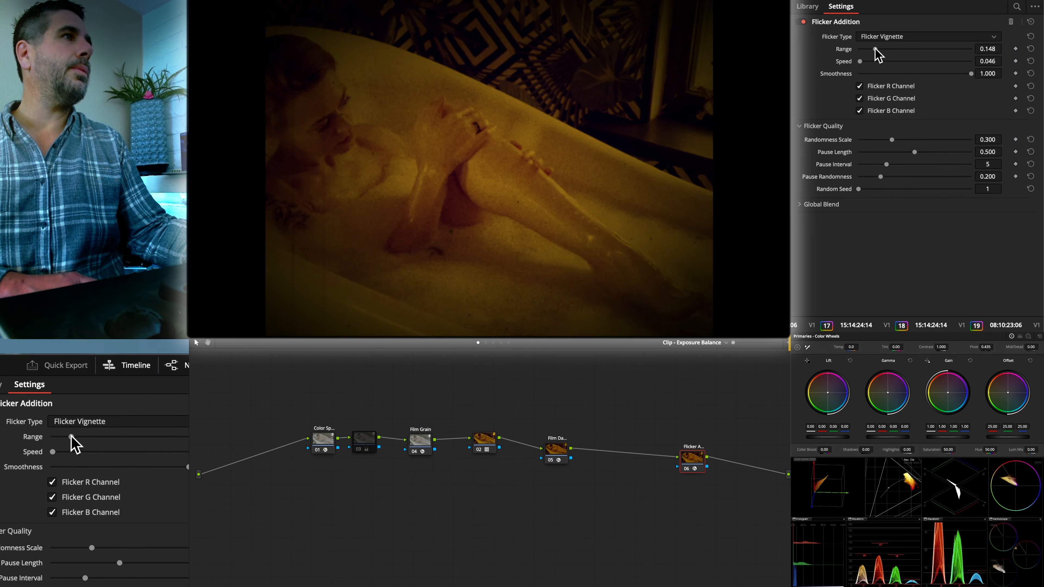
pyautogui.moveTo(880, 48); pyautogui.dragTo(867, 49)
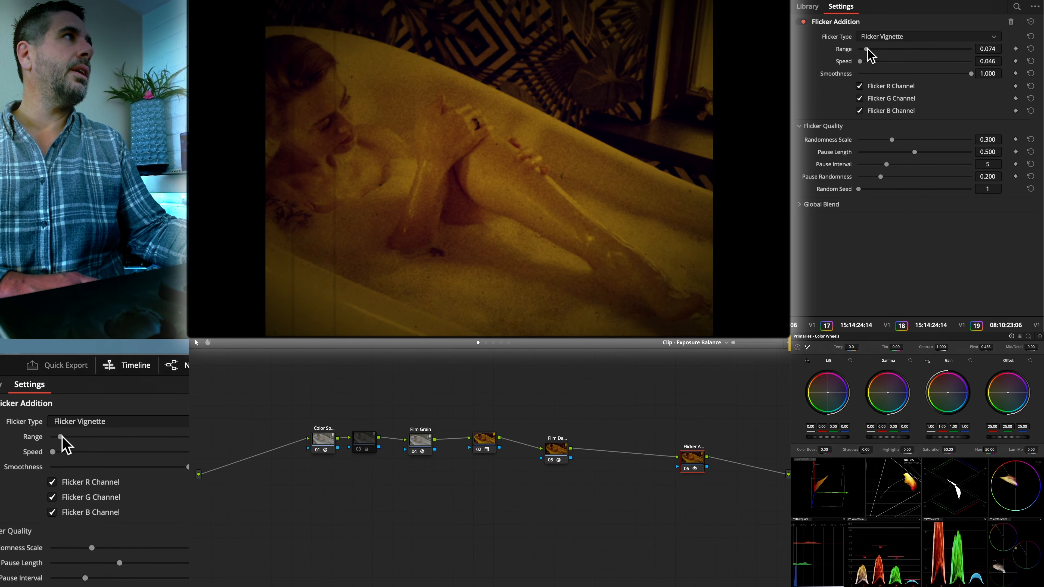
pyautogui.moveTo(885, 140); pyautogui.dragTo(872, 139)
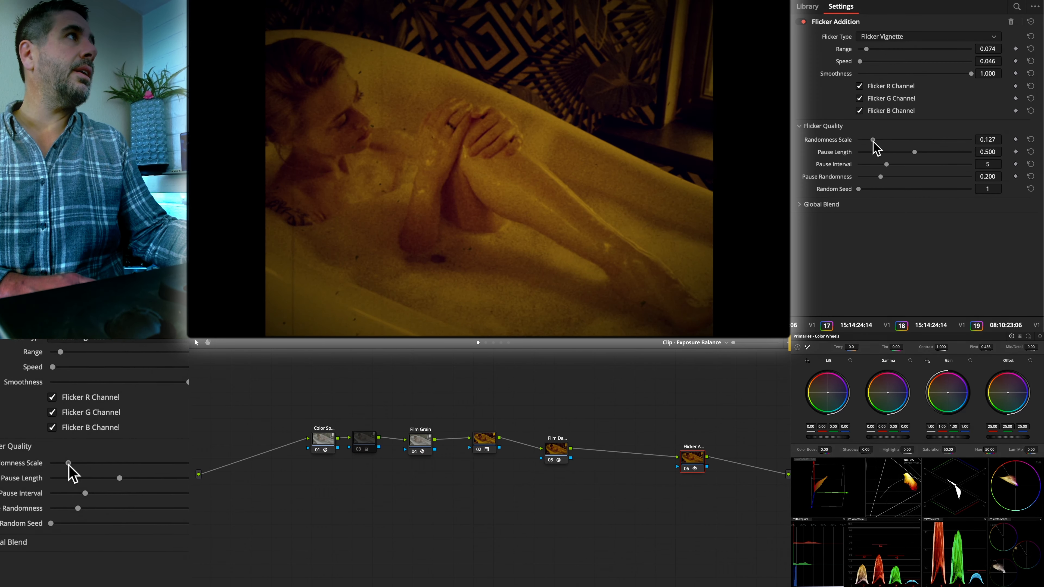
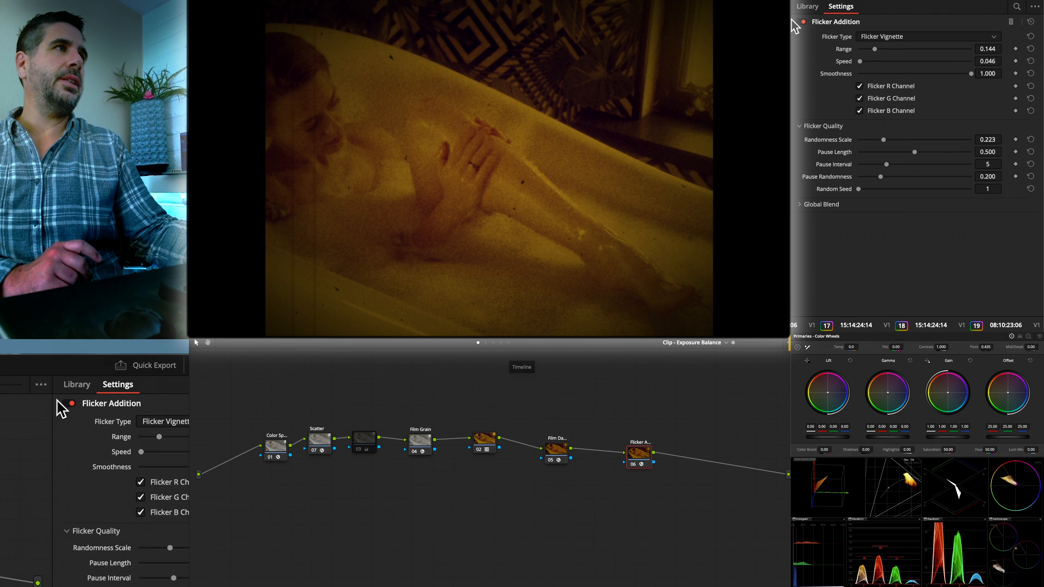
# - Try a DCTL node after the Flicker Addition node with the IC - Bleach Bypass DCTL loaded
pyautogui.click(806, 7)
pyautogui.scroll(15, 833, 84)
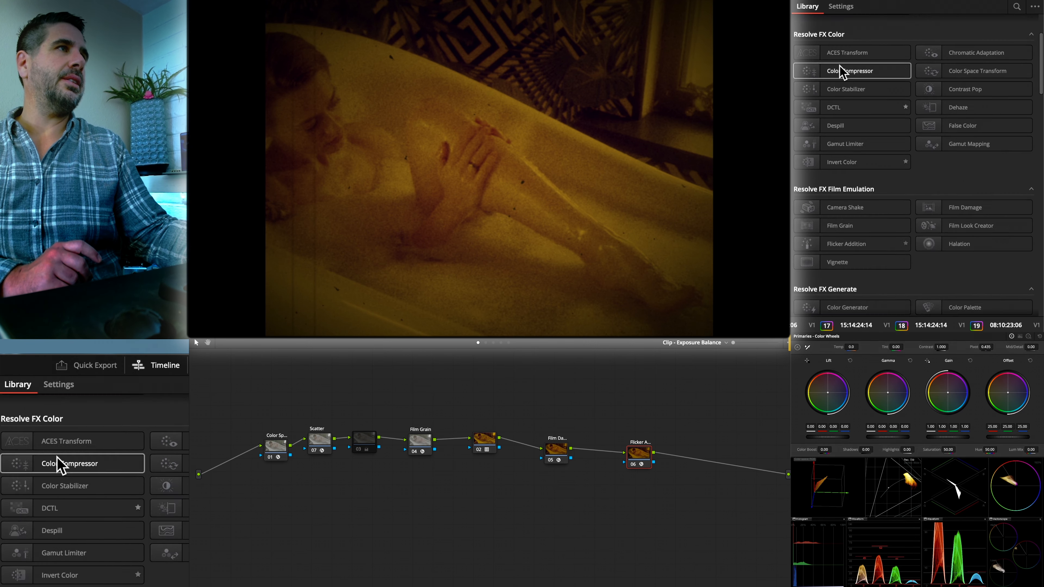
pyautogui.moveTo(847, 196); pyautogui.dragTo(711, 469)
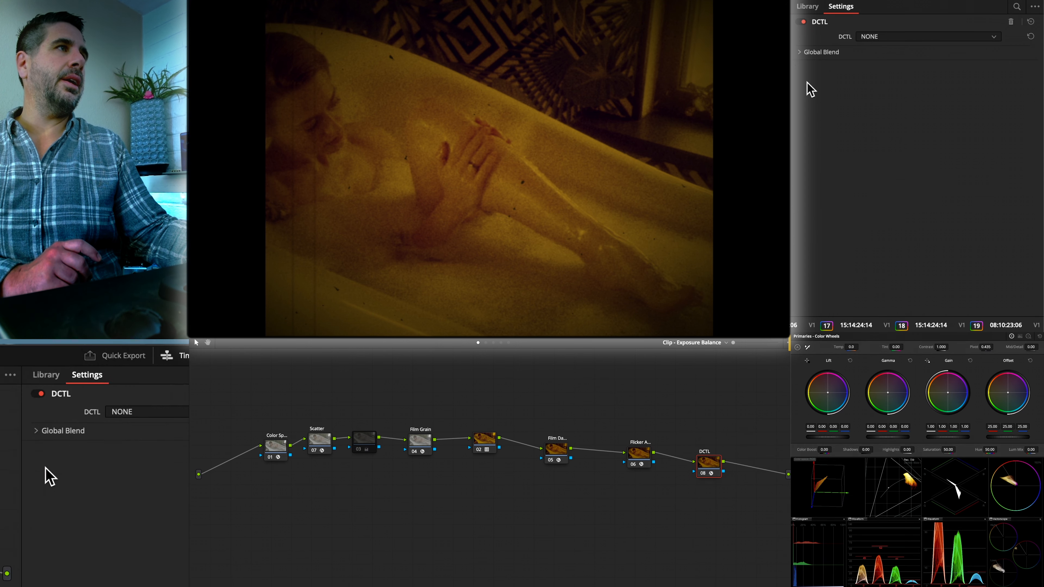
pyautogui.click(897, 37)
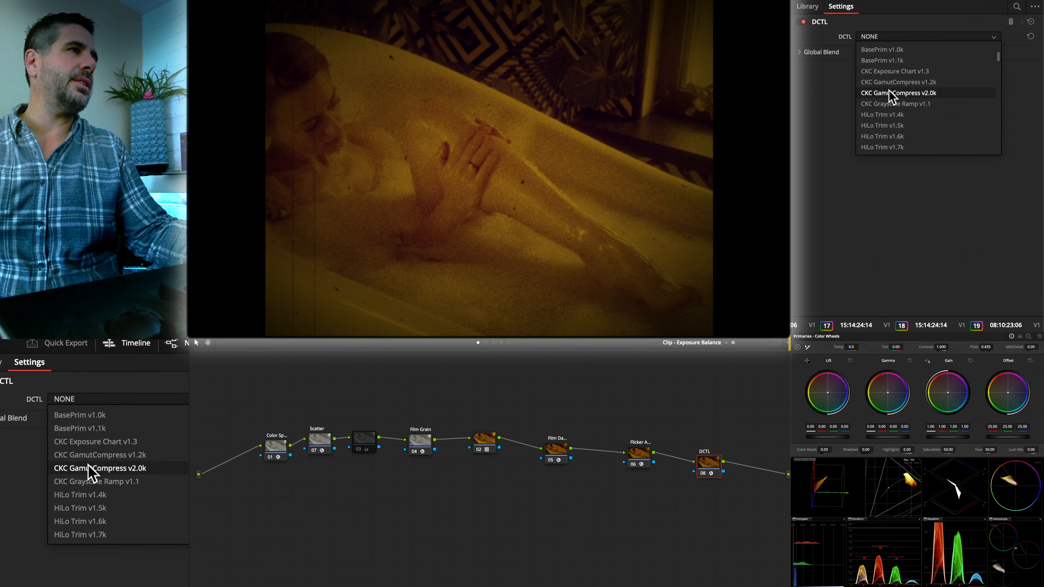
pyautogui.scroll(-5, 892, 92)
pyautogui.scroll(10, 886, 95)
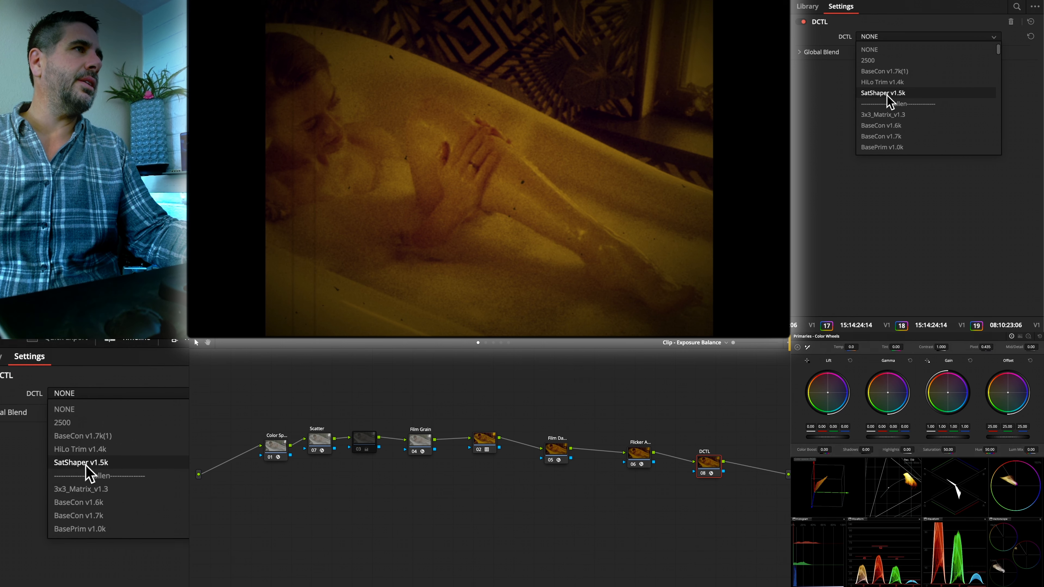
pyautogui.scroll(-8, 887, 96)
pyautogui.scroll(-6, 887, 95)
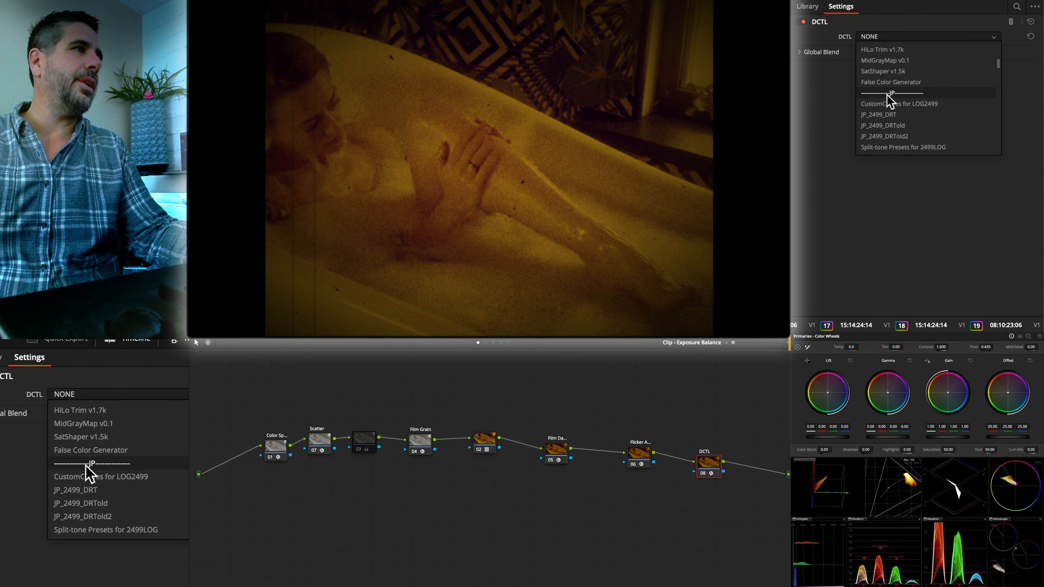
pyautogui.scroll(-8, 886, 93)
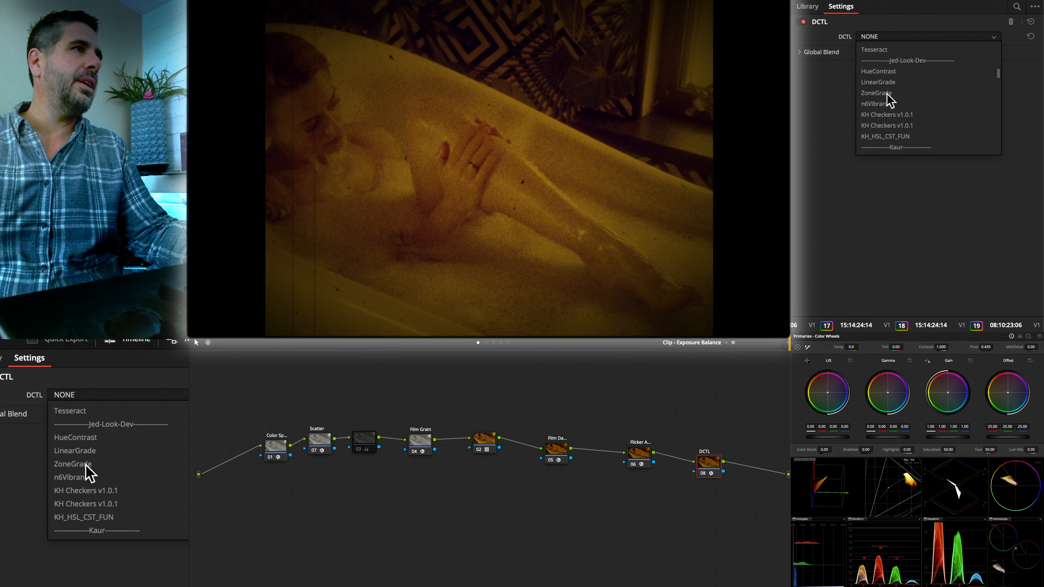
pyautogui.scroll(-6, 887, 99)
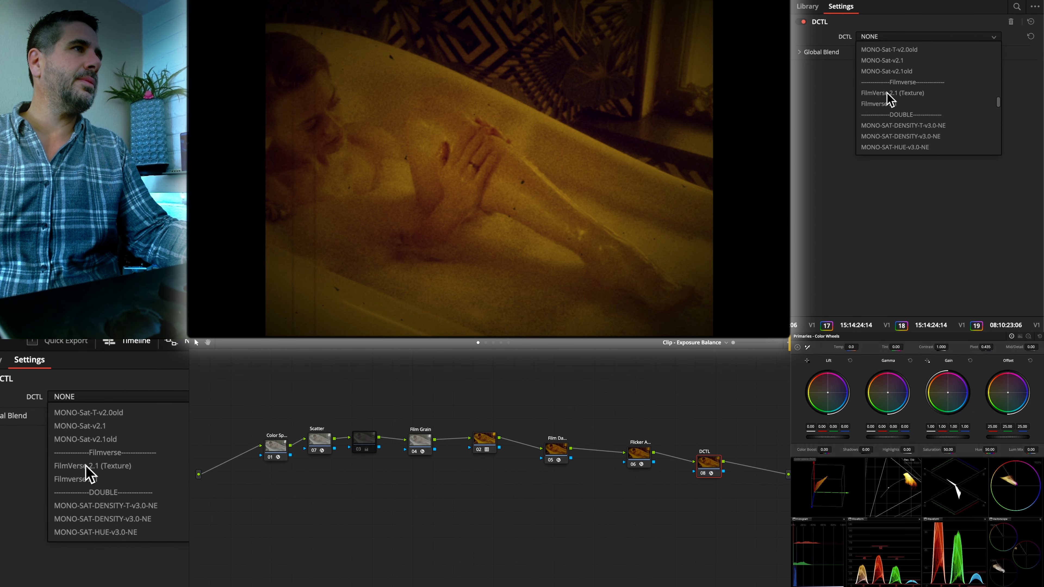
pyautogui.scroll(-8, 887, 98)
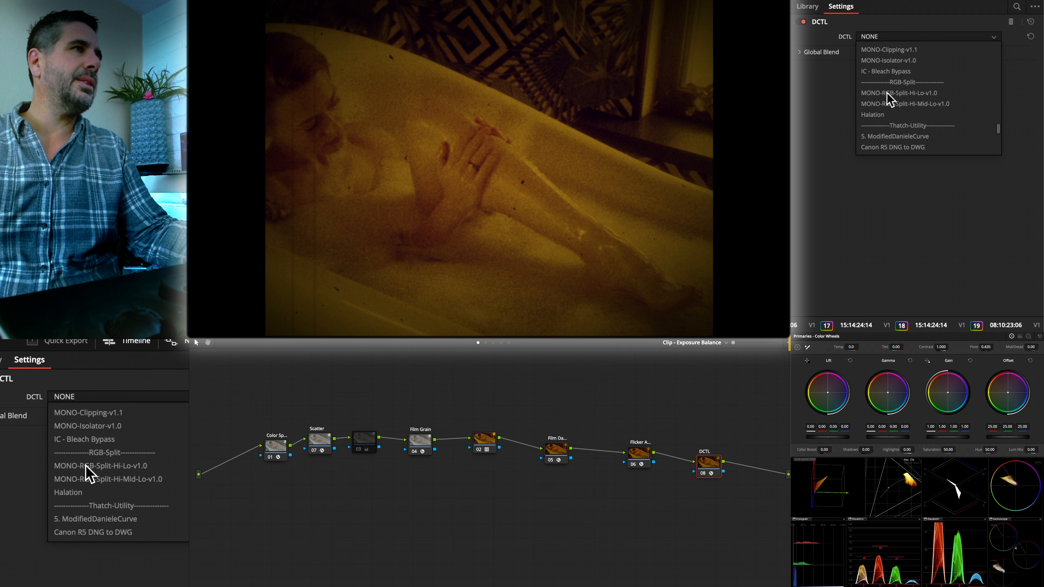
pyautogui.click(888, 73)
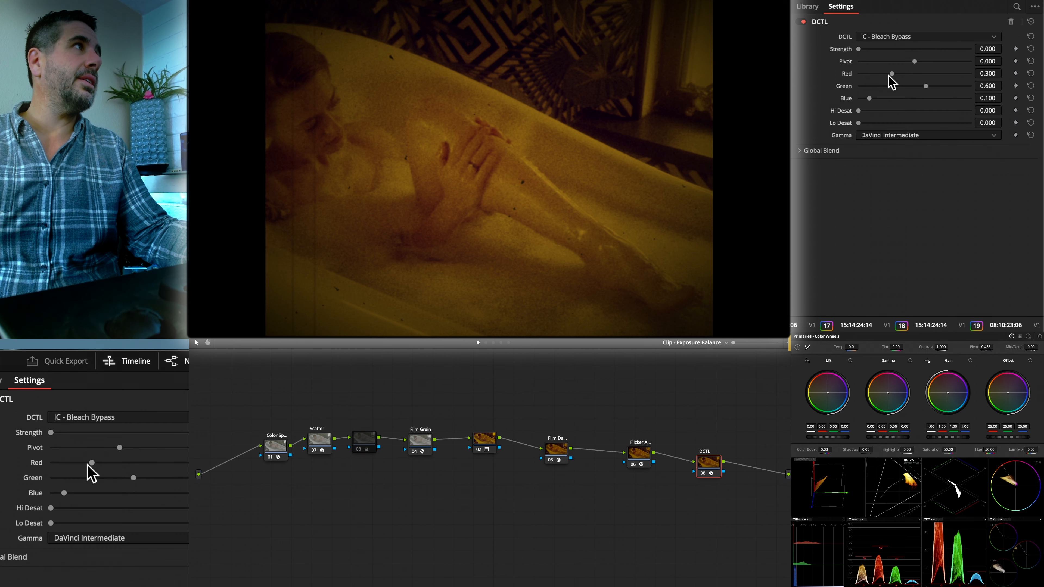
# - Try a bleach bypass strength of 0.550, Hi Desat of 0.140 and Lo Desat of 0.039, and delete the DCTL node
pyautogui.moveTo(860, 50); pyautogui.dragTo(898, 48)
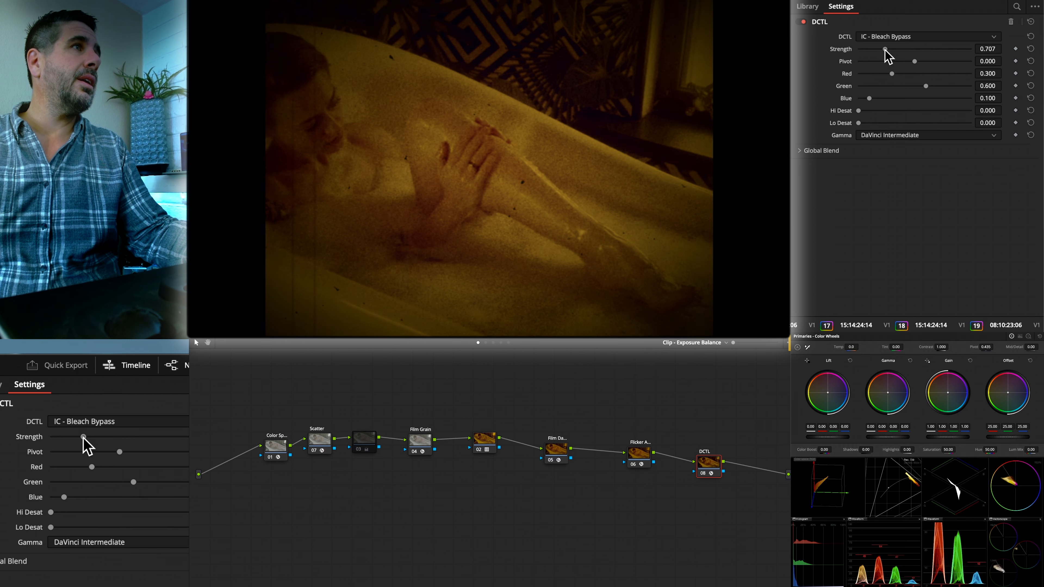
pyautogui.click(889, 110)
pyautogui.moveTo(889, 117); pyautogui.dragTo(857, 121)
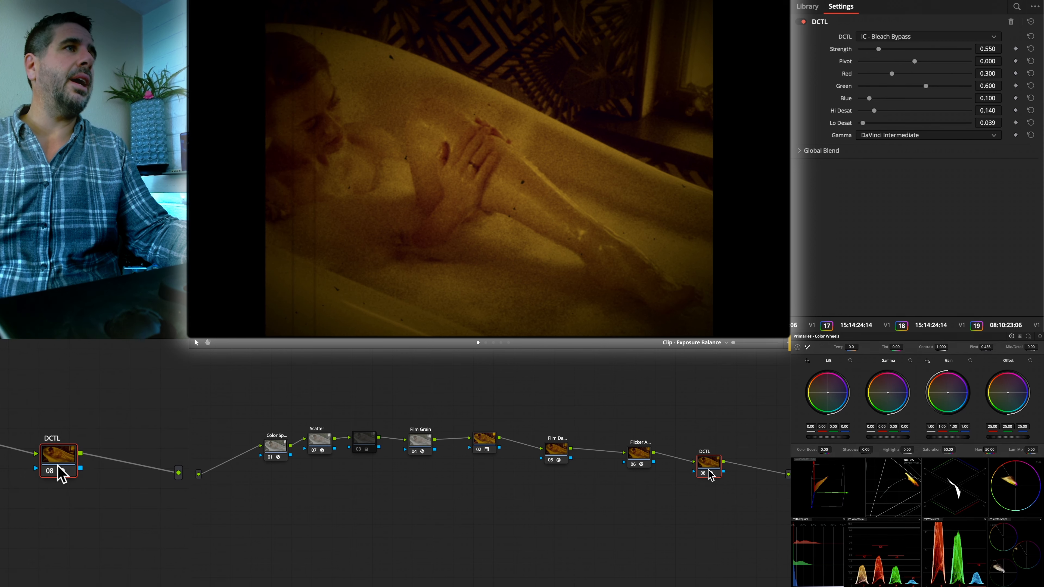
pyautogui.press('Delete')
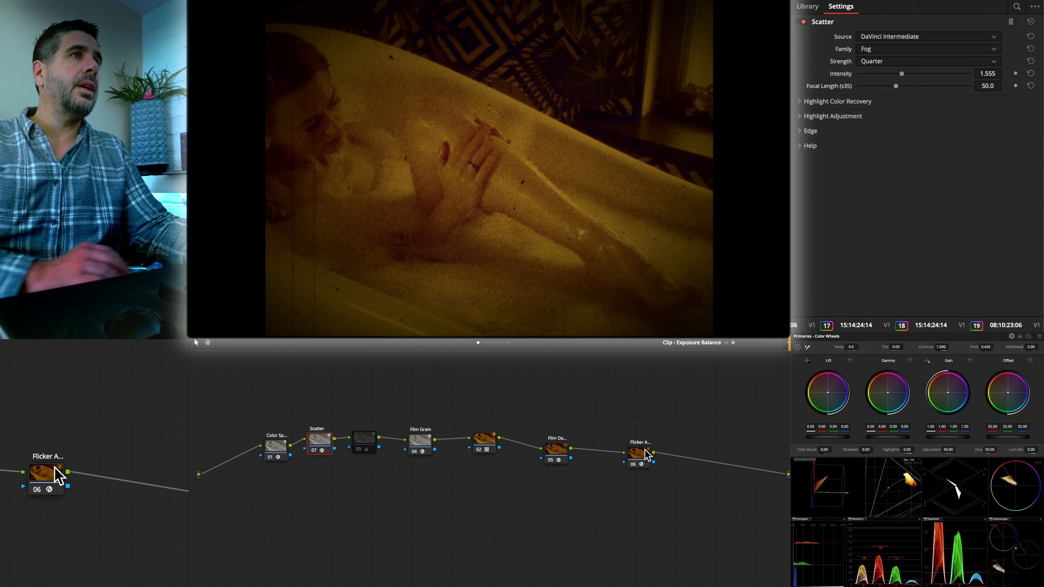
# - Insert a DCTL node directly after the LUT node and reposition the Film Damage and Flicker Addition nodes to make room
pyautogui.moveTo(647, 457); pyautogui.dragTo(599, 461)
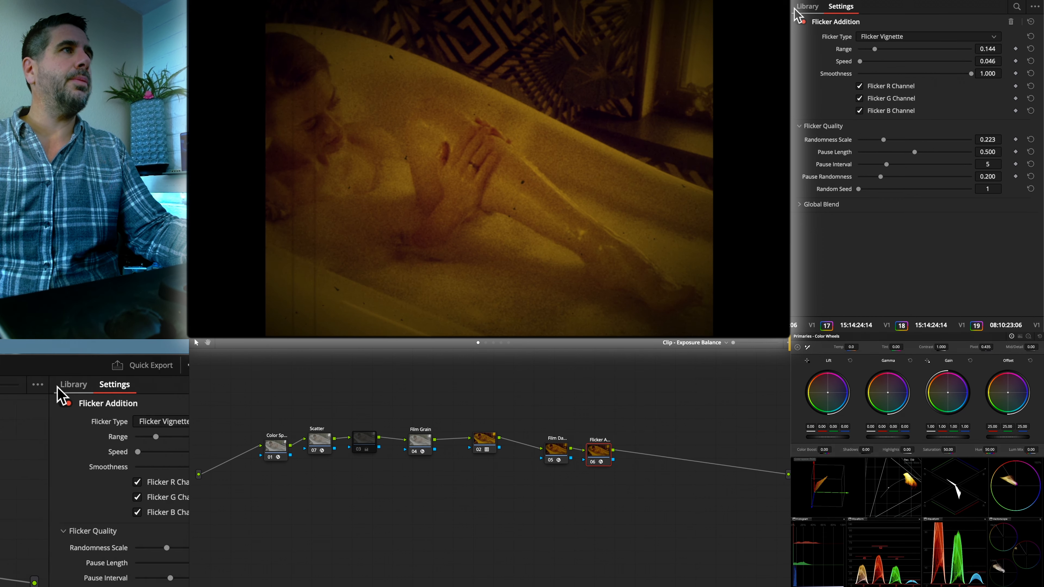
pyautogui.click(807, 6)
pyautogui.scroll(-10, 838, 191)
pyautogui.scroll(-10, 838, 192)
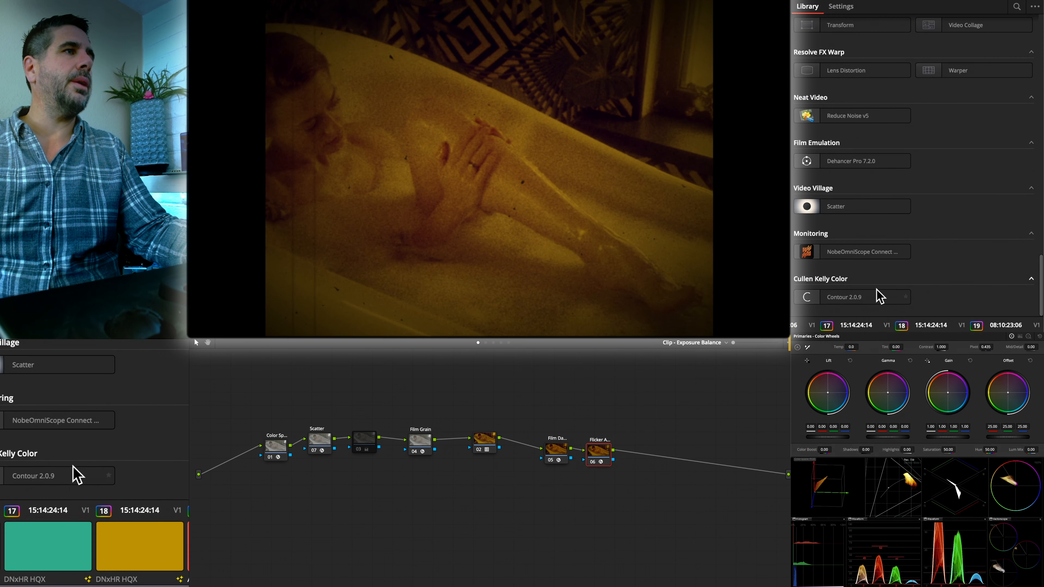
pyautogui.moveTo(870, 296)
pyautogui.mouseDown()
pyautogui.moveTo(762, 519)
pyautogui.moveTo(763, 495)
pyautogui.moveTo(866, 295)
pyautogui.mouseUp()
pyautogui.scroll(20, 847, 103)
pyautogui.scroll(5, 849, 109)
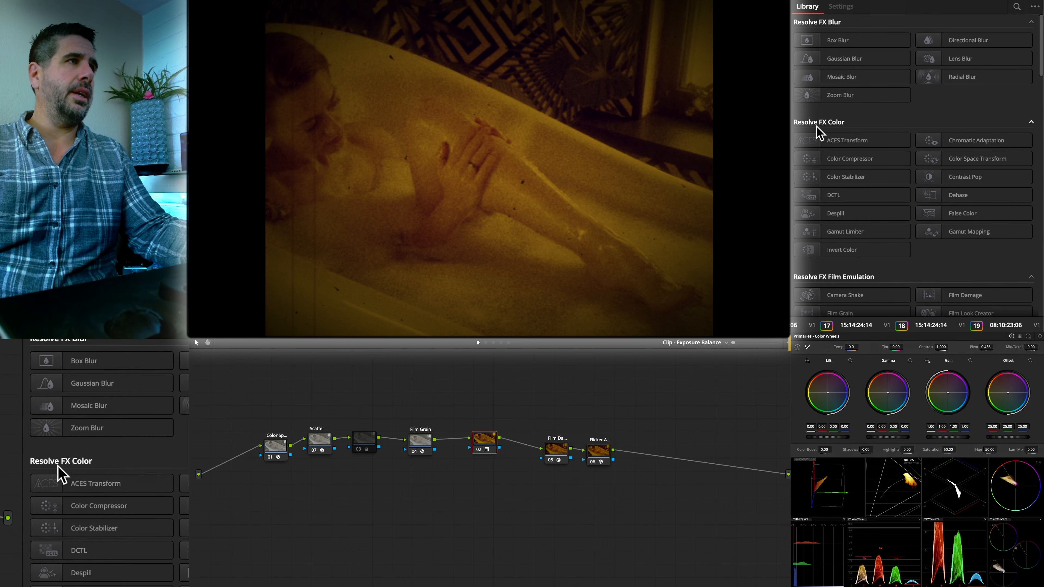
pyautogui.scroll(-2, 841, 164)
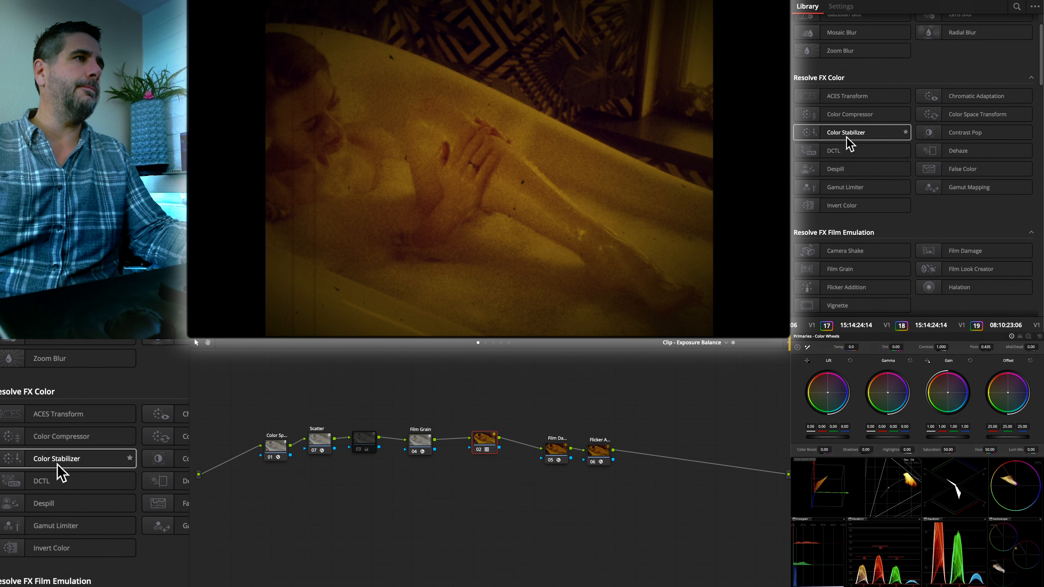
pyautogui.moveTo(845, 150); pyautogui.dragTo(525, 447)
pyautogui.moveTo(609, 460); pyautogui.dragTo(649, 456)
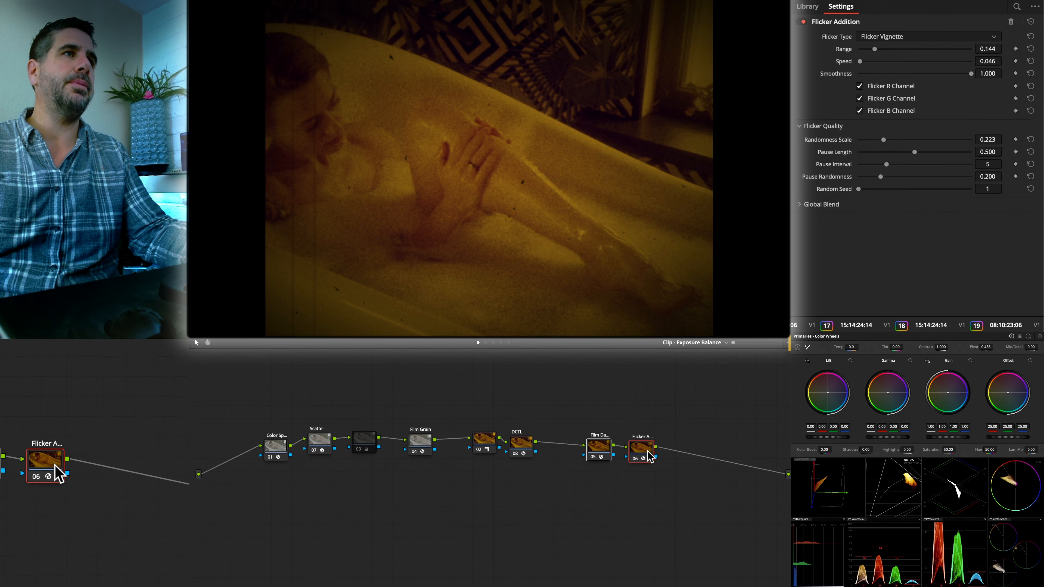
# - Look through the DCTLs available for the new node after the LUT for one that adjusts its colour
pyautogui.click(529, 446)
pyautogui.click(878, 38)
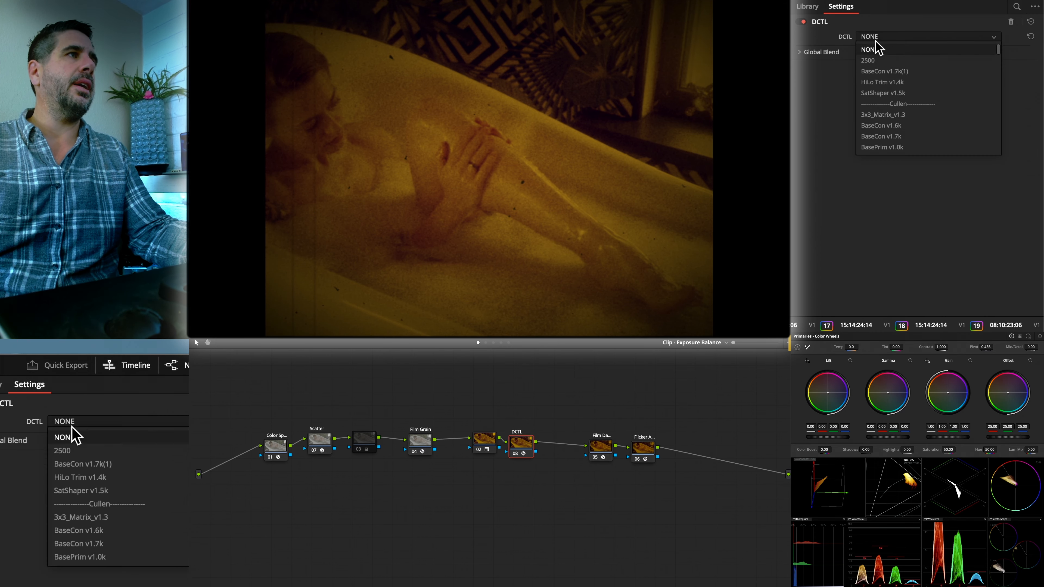
pyautogui.scroll(-5, 883, 107)
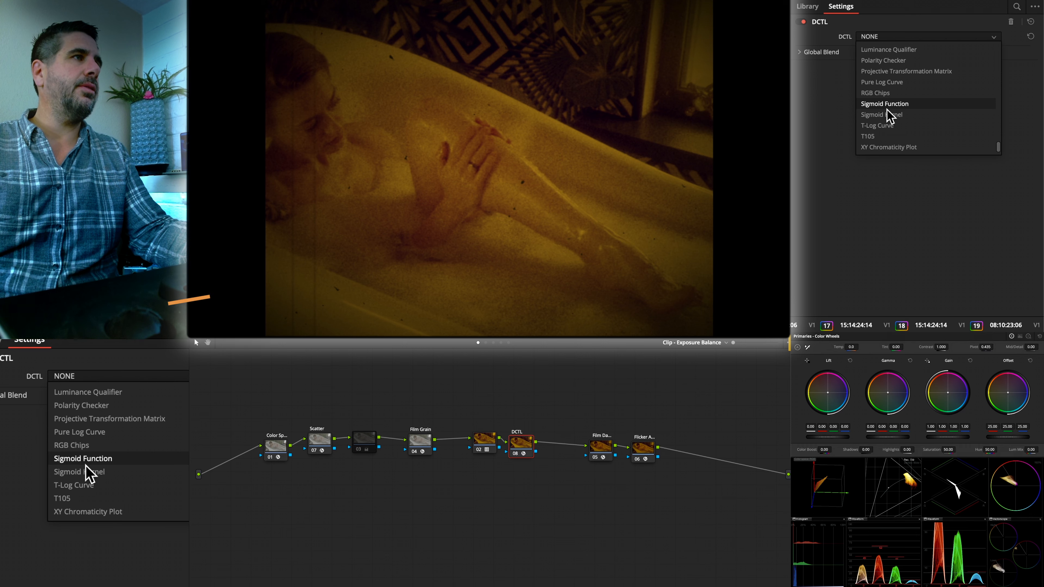
pyautogui.scroll(8, 889, 117)
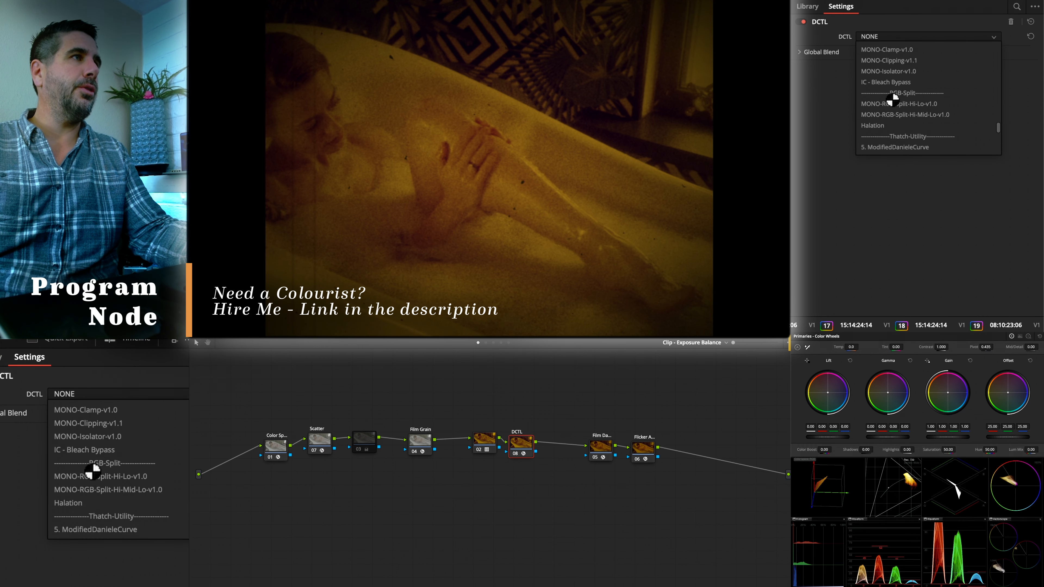
pyautogui.scroll(-8, 895, 118)
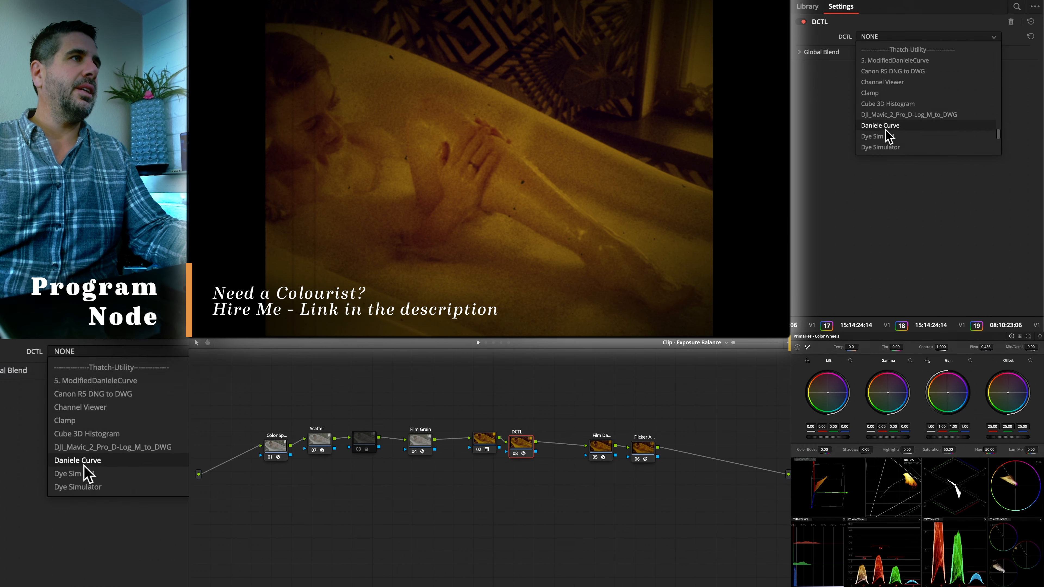
pyautogui.scroll(6, 883, 121)
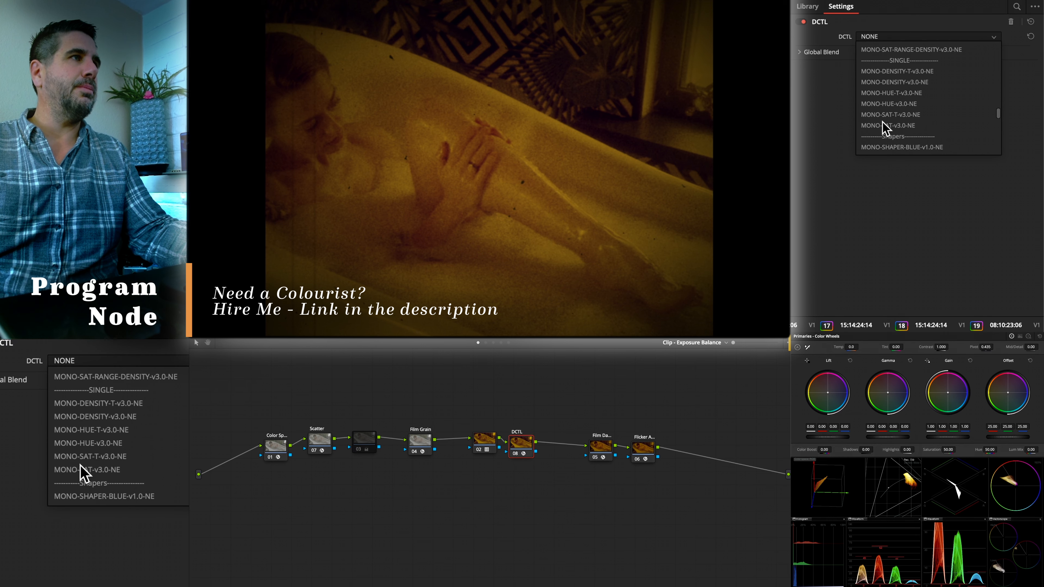
pyautogui.scroll(5, 883, 120)
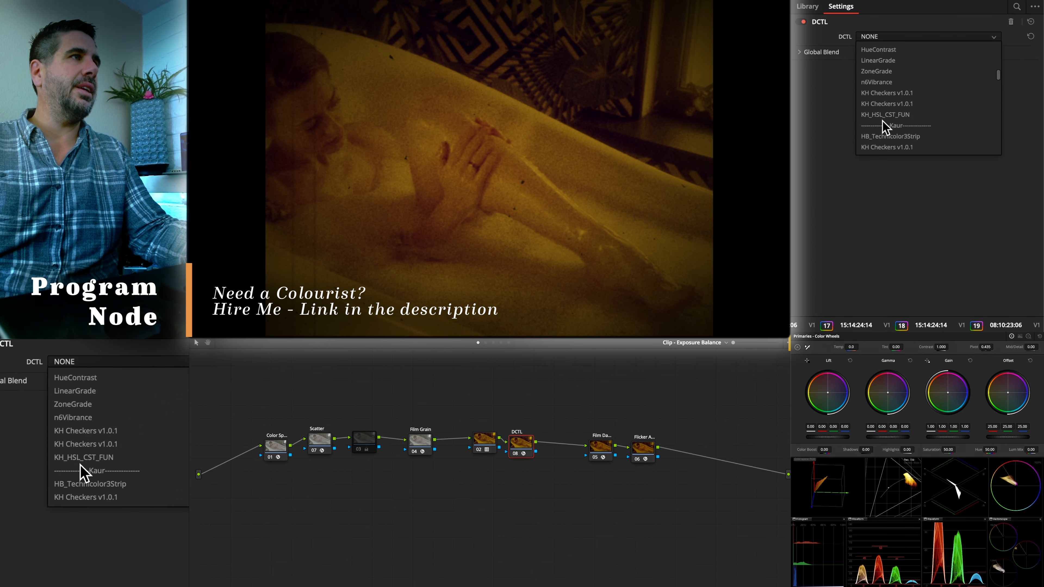
pyautogui.scroll(4, 882, 120)
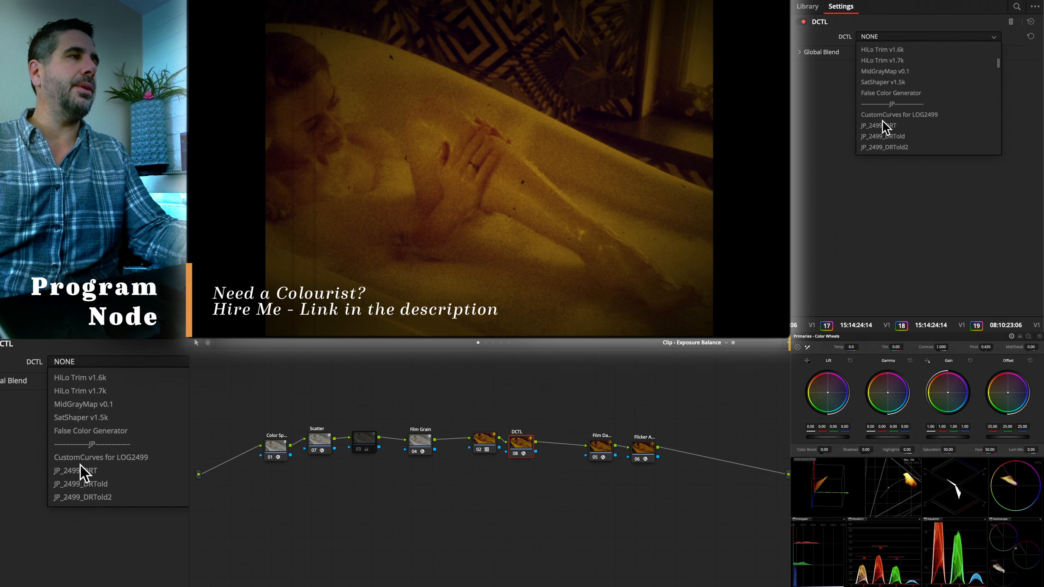
pyautogui.scroll(-5, 882, 120)
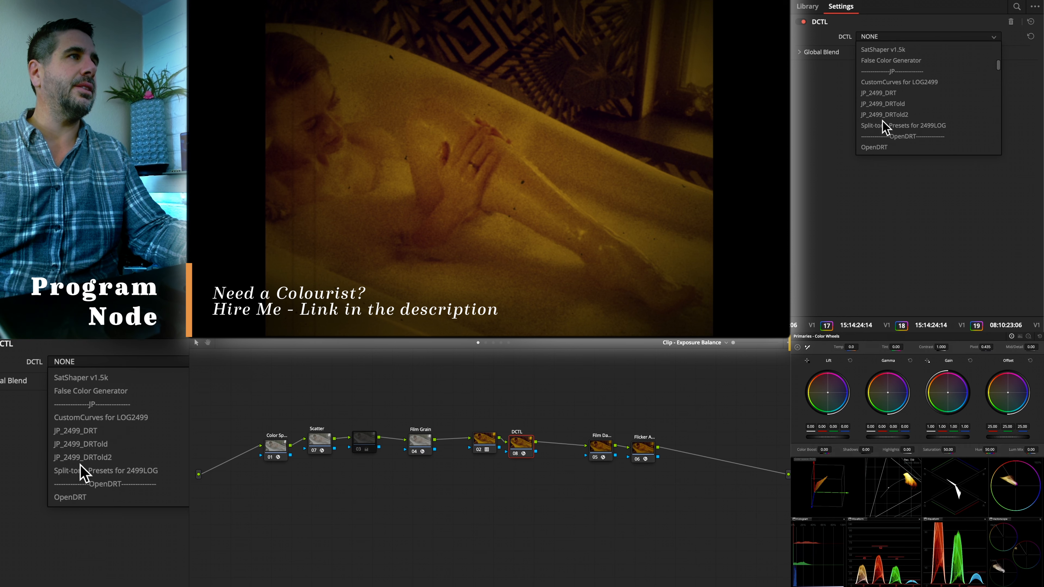
pyautogui.scroll(-5, 882, 120)
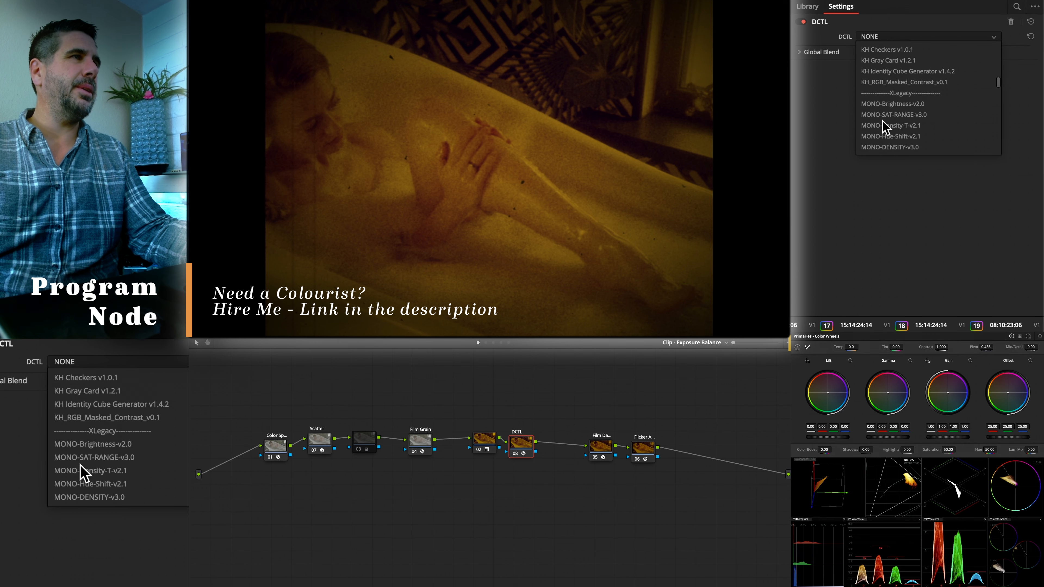
pyautogui.scroll(-3, 882, 126)
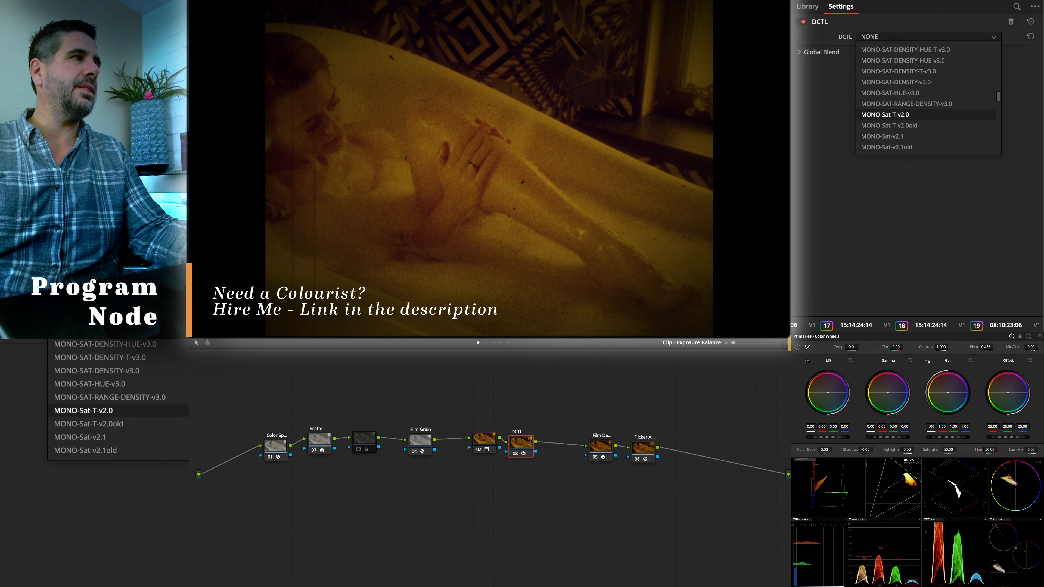
pyautogui.scroll(-3, 908, 116)
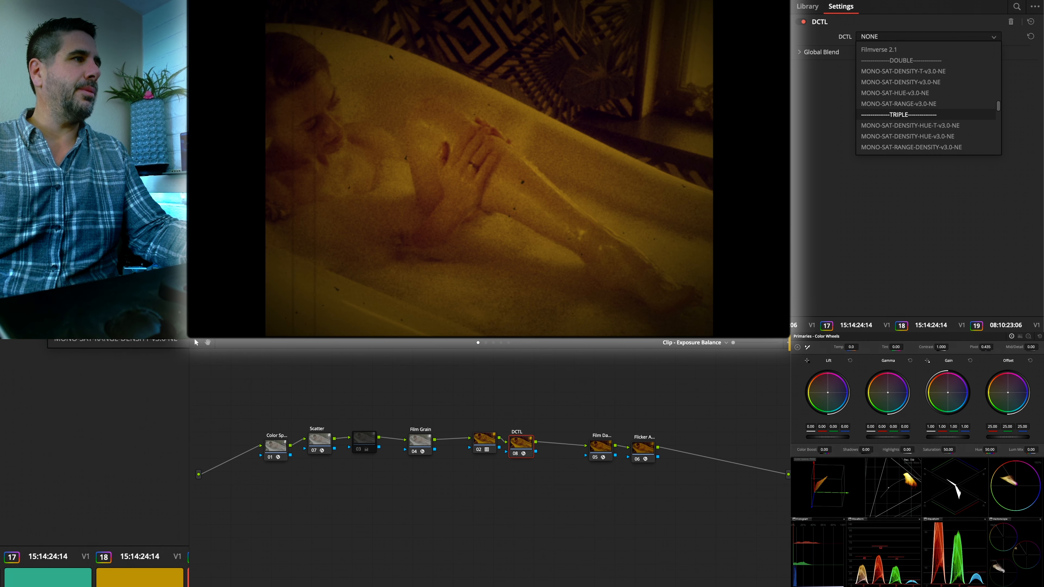
pyautogui.press('Escape')
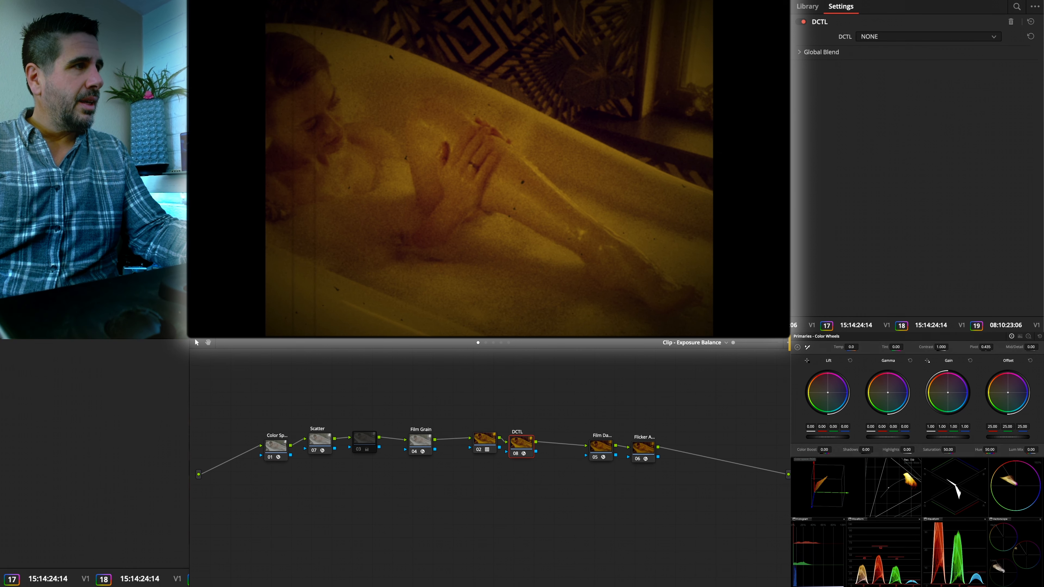
# - Load MONO-SHAPER-YELLOW-v1.0-NE in the DCTL node and relabel the node with a name starting "Yellow S"
pyautogui.click(928, 37)
pyautogui.click(904, 165)
pyautogui.doubleClick(517, 432)
pyautogui.write('Yellow S')
# - Set the yellow shaper's saturation to -0.144, density to -0.048 and hue to -5.5
pyautogui.moveTo(914, 49); pyautogui.dragTo(911, 49)
pyautogui.moveTo(914, 62); pyautogui.dragTo(890, 50)
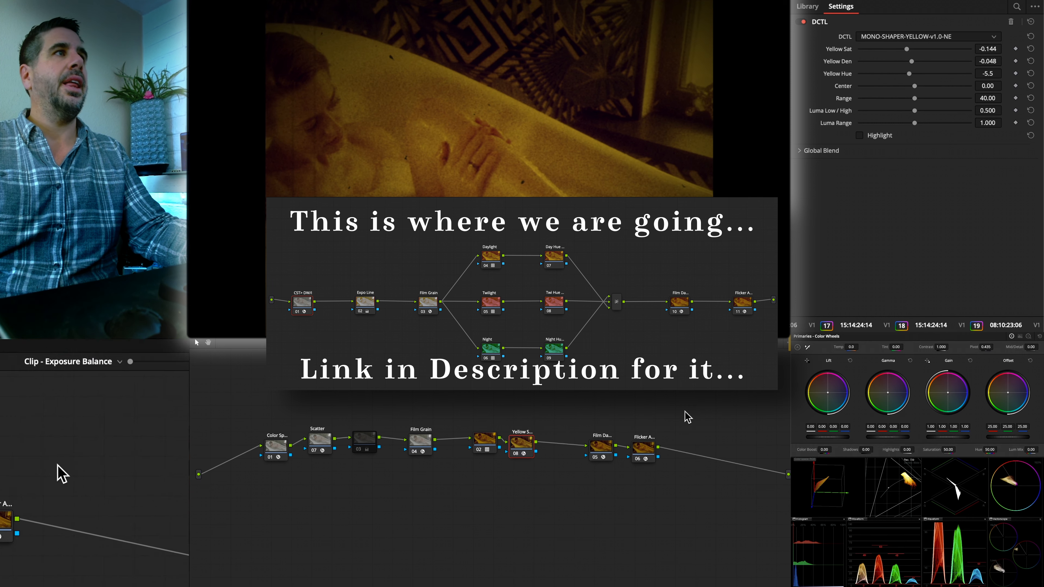
# - Re-enable the exposure node between the Scatter and Film Grain nodes
pyautogui.click(644, 451)
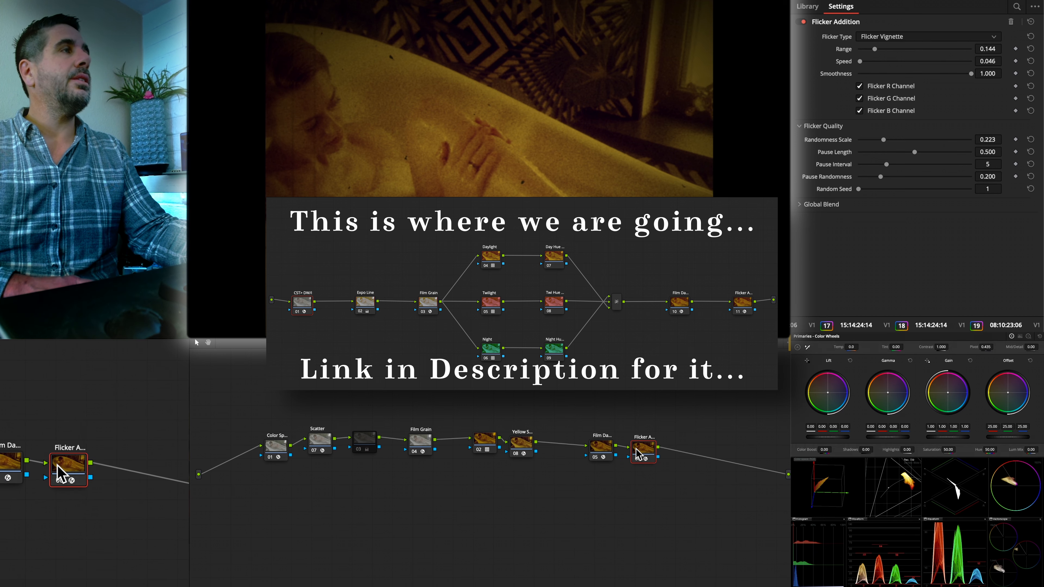
pyautogui.click(363, 444)
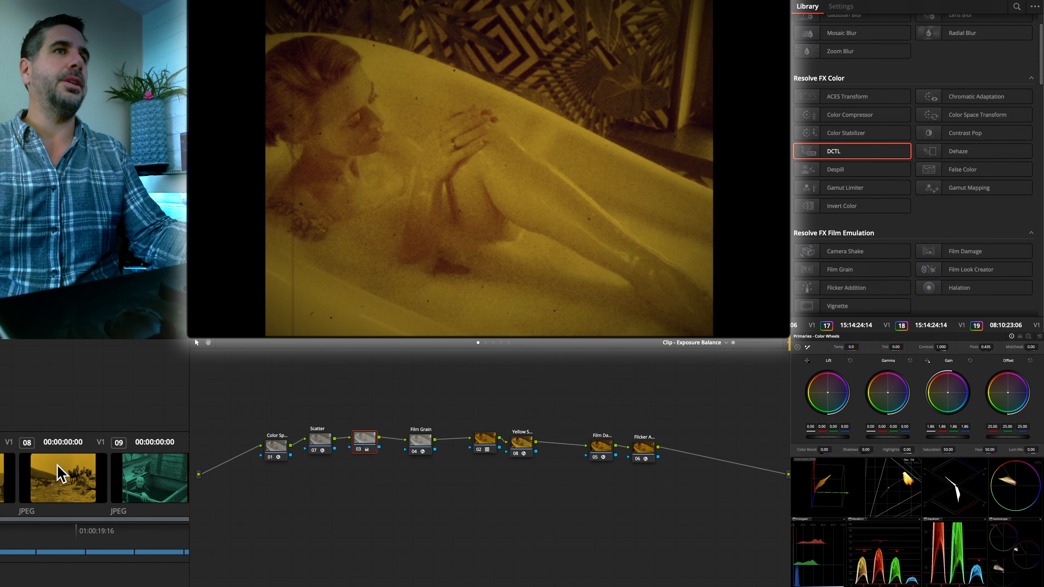
# - Compare the graded bathtub shot with the yellow-tinted reference still of the horse riders and return to its LUT node
pyautogui.click(59, 473)
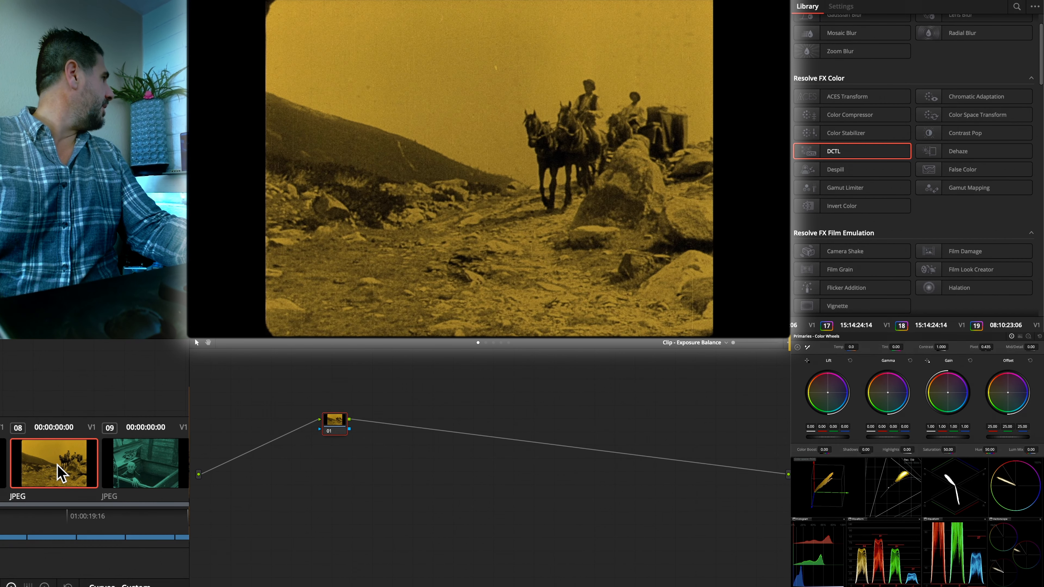
pyautogui.click(188, 470)
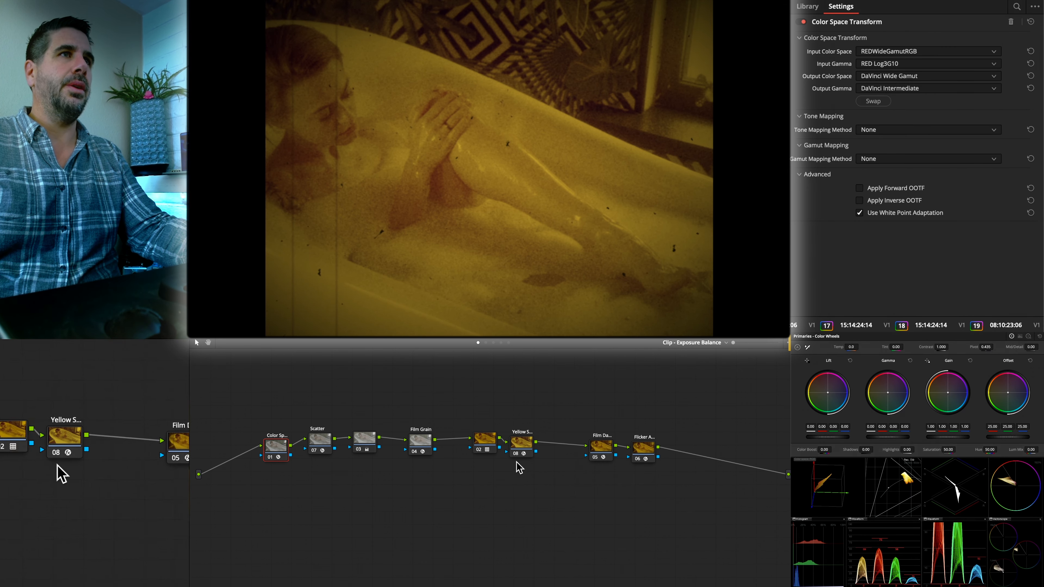
pyautogui.click(484, 442)
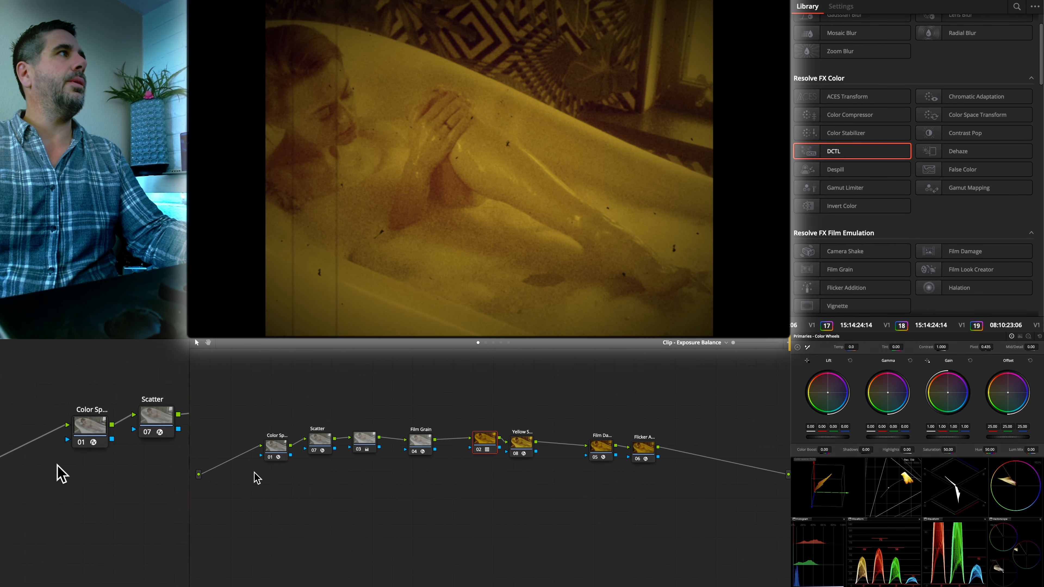
# - Compare the graded bathtub shot with the yellow-tinted reference stills, including the seated man and the horse riders, and play the shot
pyautogui.click(57, 466)
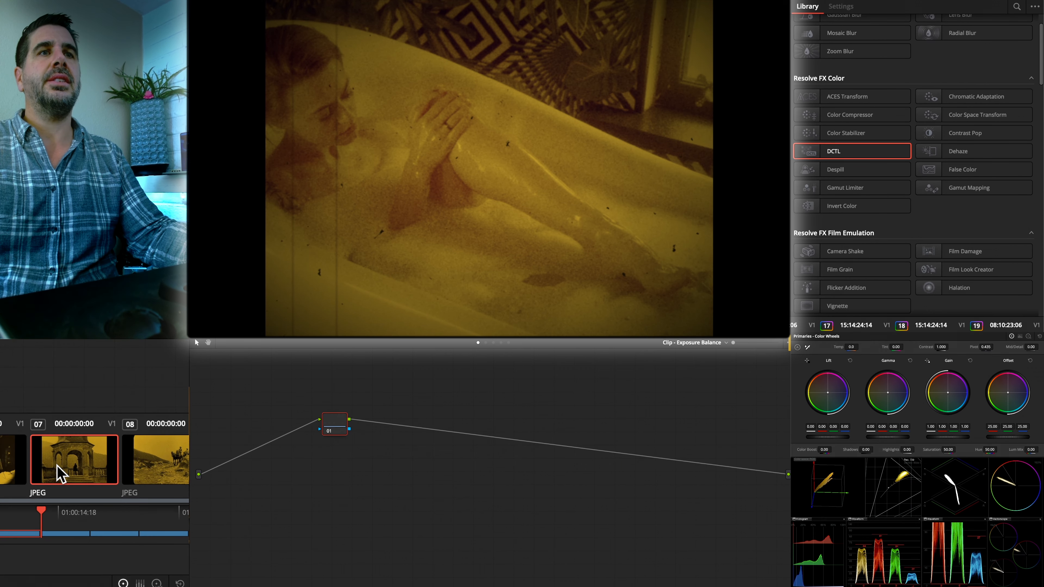
pyautogui.click(57, 465)
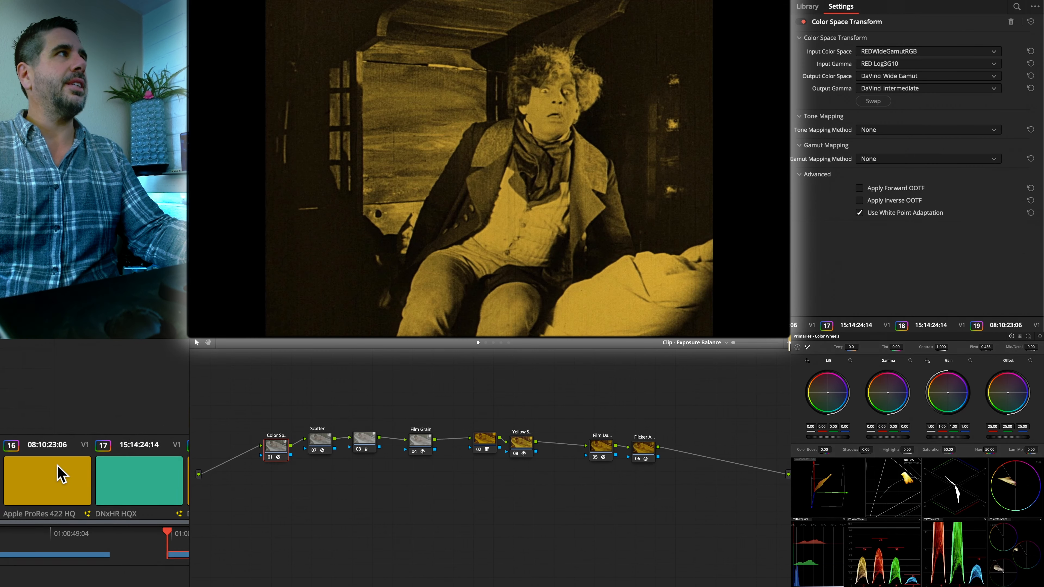
pyautogui.press('super+w')
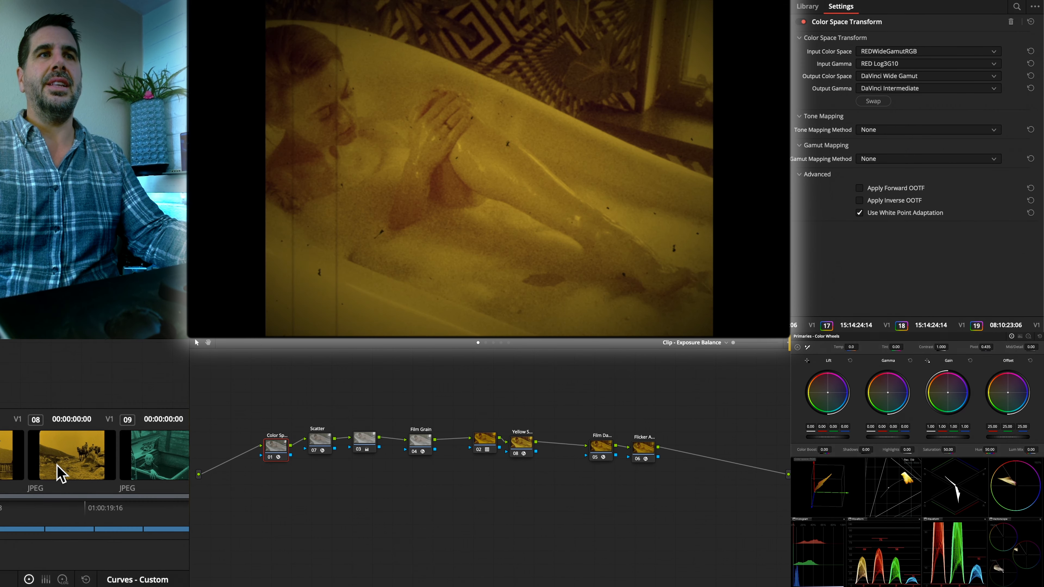
pyautogui.click(57, 468)
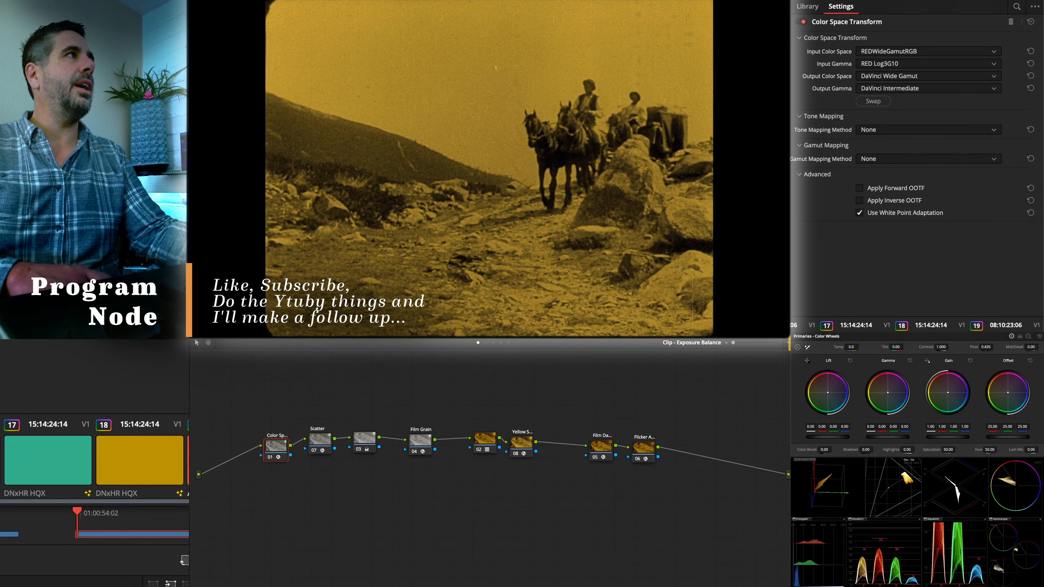
pyautogui.press('space')
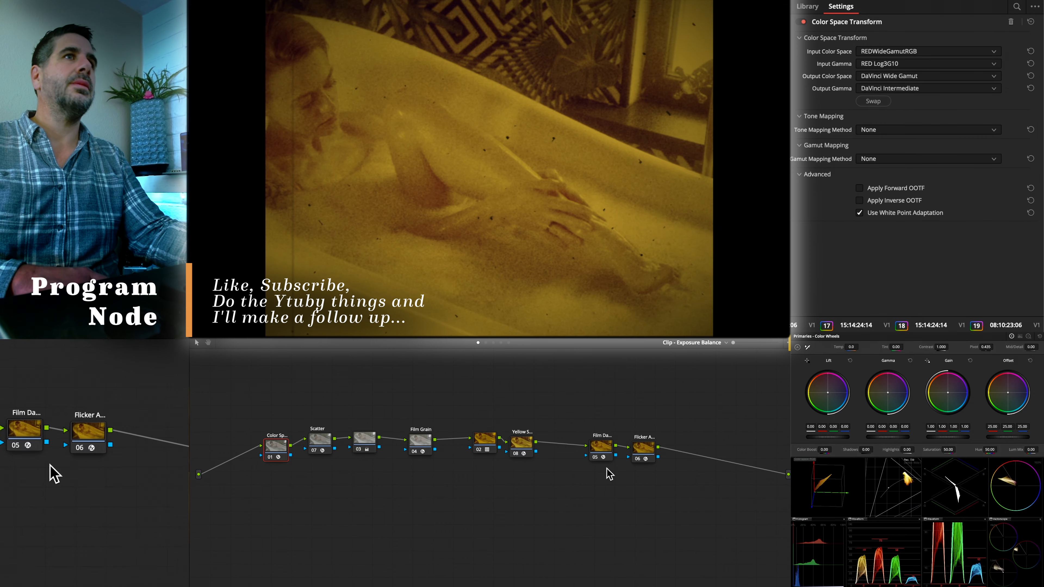
# - Review the settings of the Scatter, Color Space Transform and exposure nodes on the bathtub shot
pyautogui.click(324, 441)
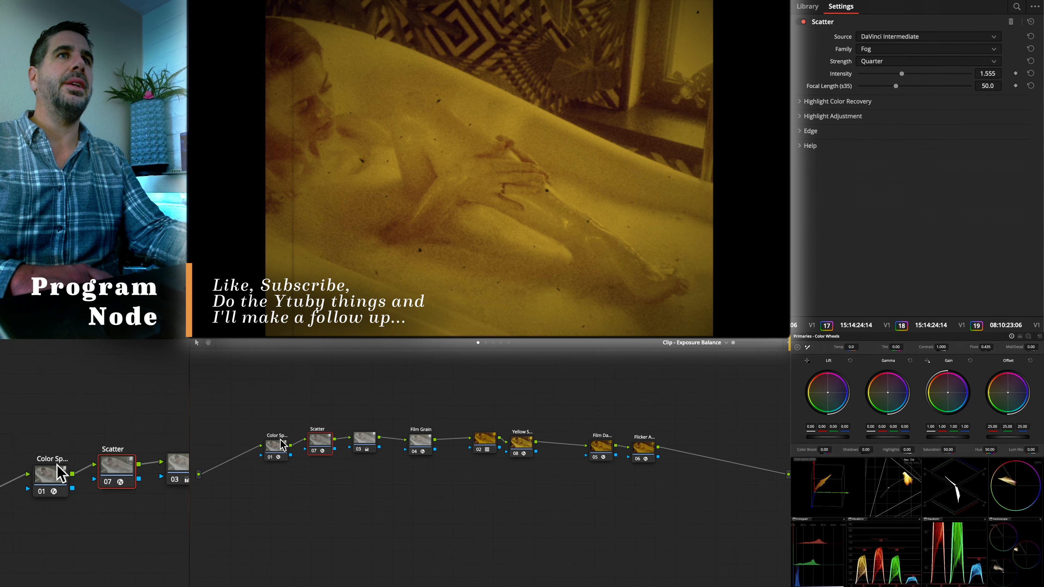
pyautogui.click(287, 444)
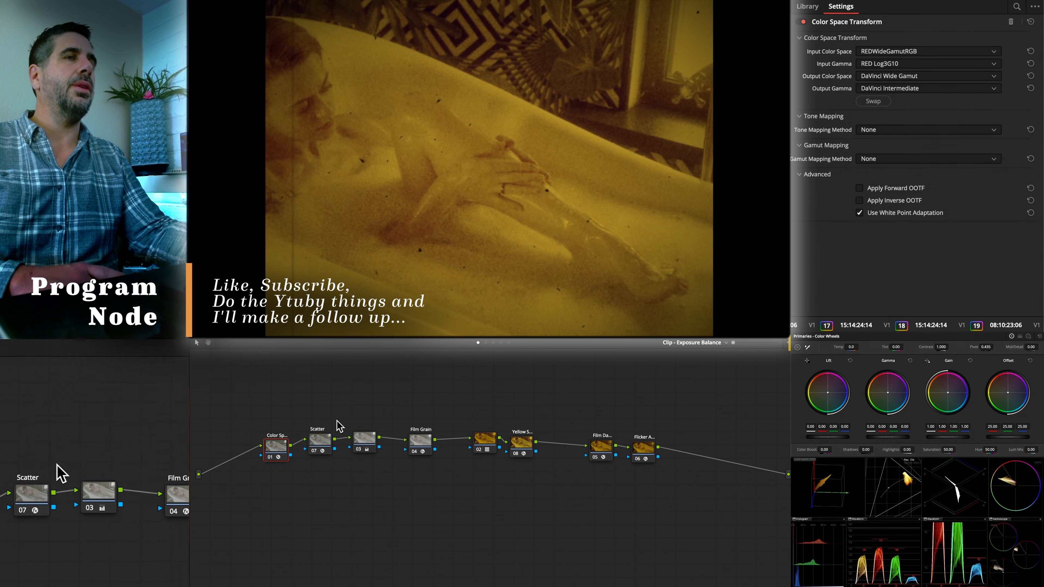
pyautogui.click(363, 444)
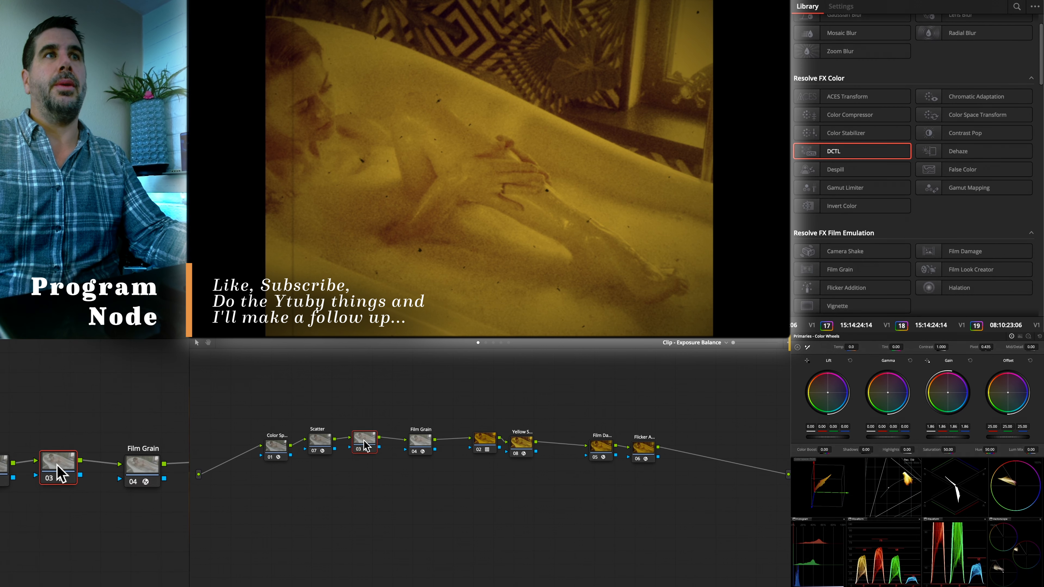